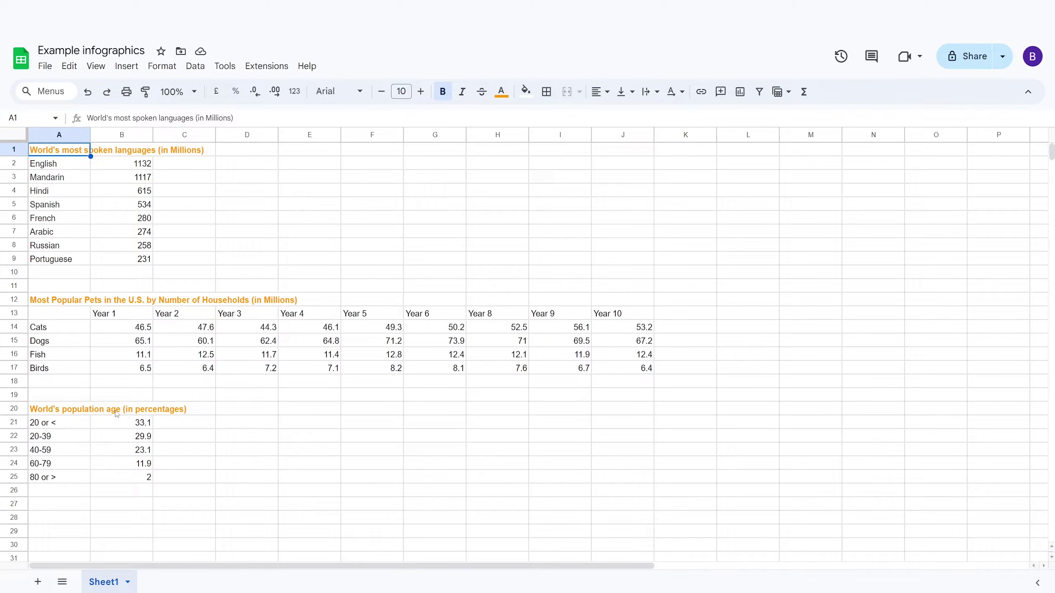
{"action": "left_click_drag", "start_coordinate": [143, 426], "coordinate": [146, 478]}
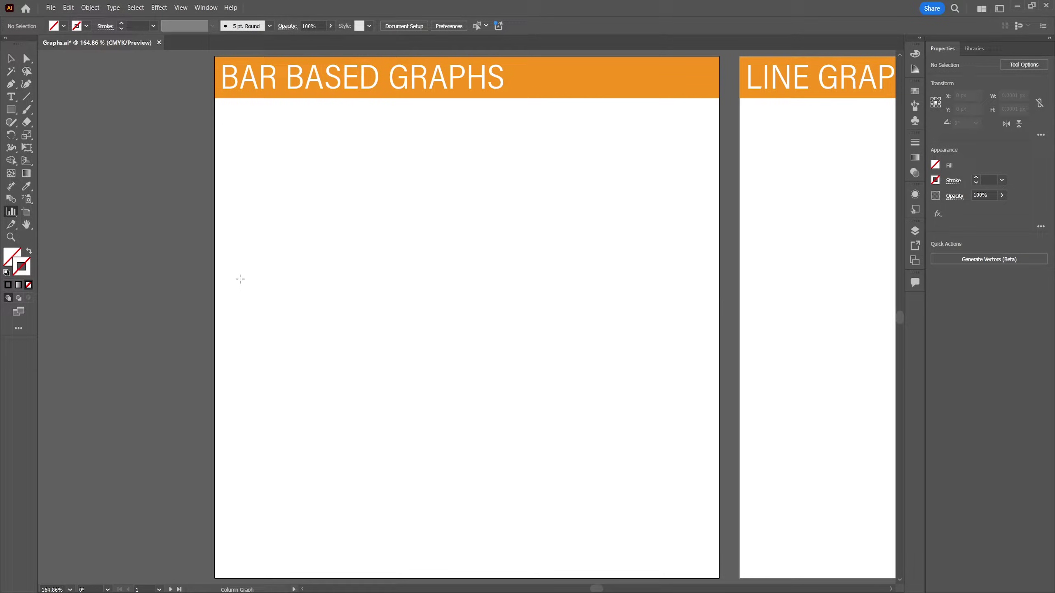
Step: Activate the Column Graph tool
{"action": "left_click", "coordinate": [11, 213]}
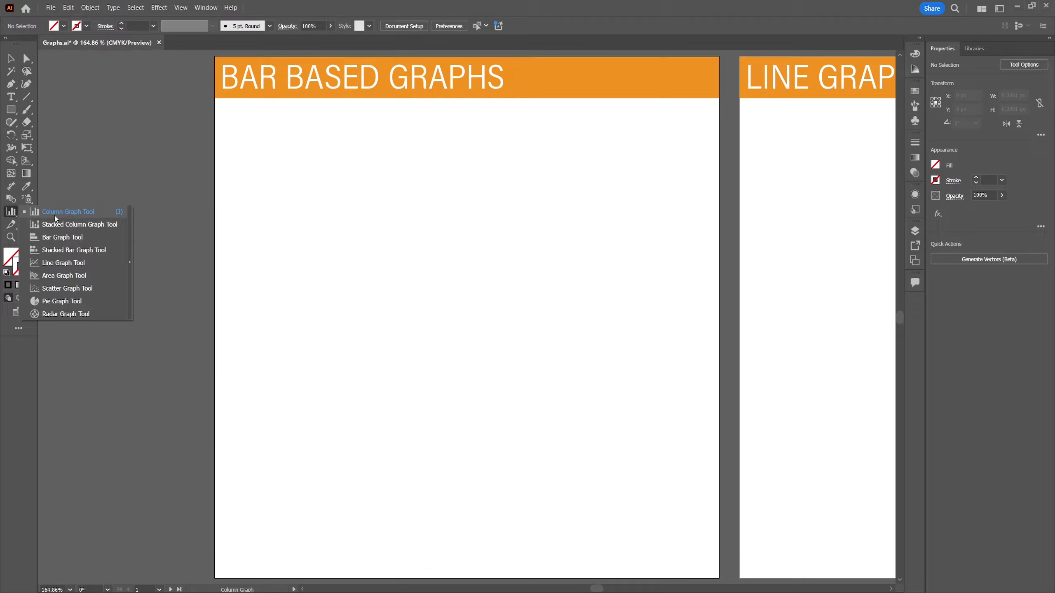
{"action": "left_click", "coordinate": [76, 213]}
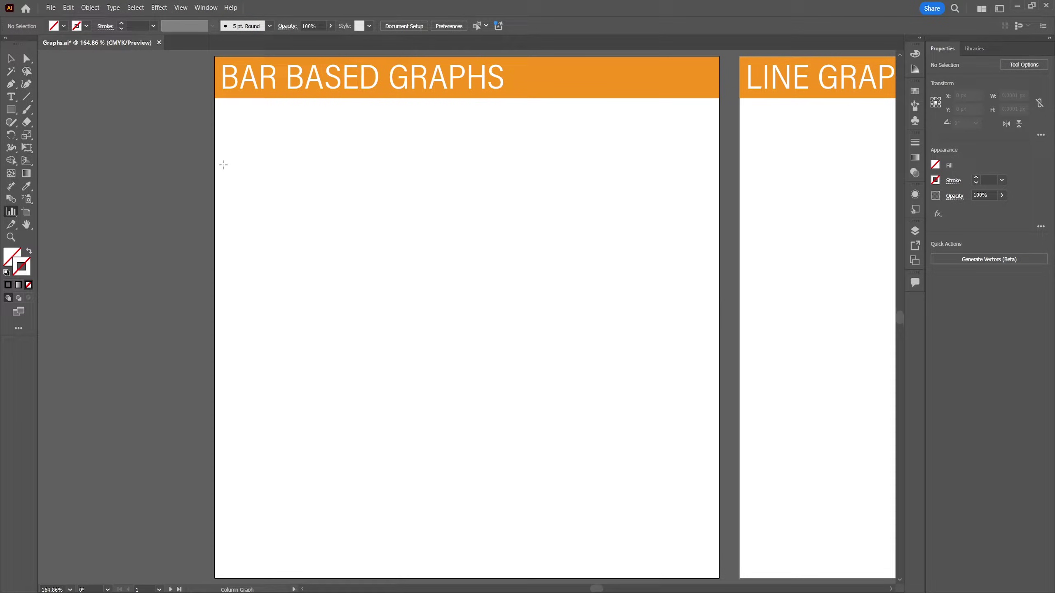
{"action": "left_click", "coordinate": [231, 116]}
{"action": "left_click_drag", "start_coordinate": [754, 376], "coordinate": [395, 173]}
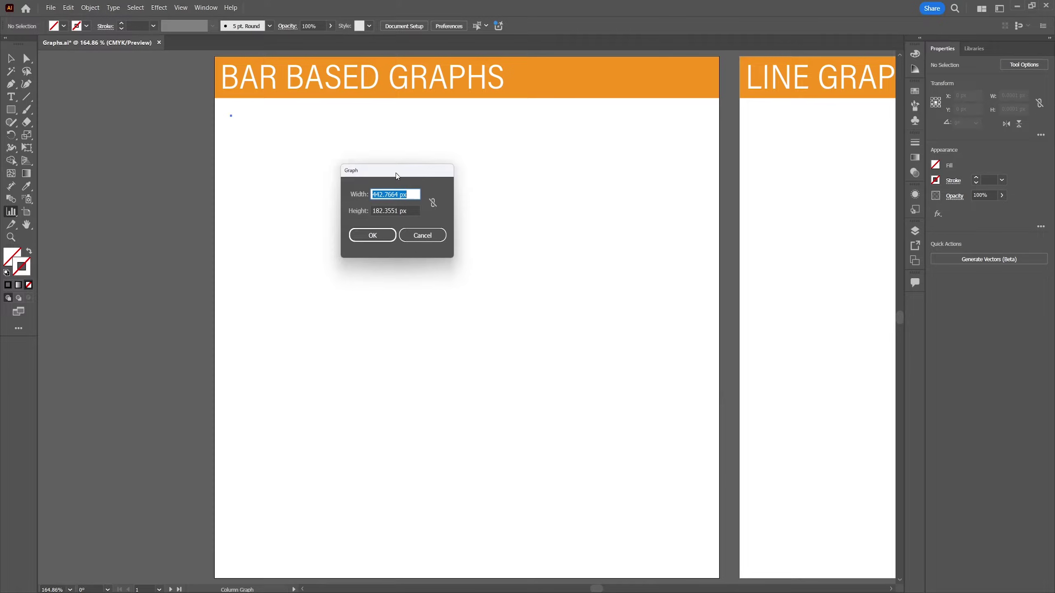
{"action": "left_click", "coordinate": [422, 236]}
Step: Draw a column graph below the BAR BASED GRAPHS heading and fill it with the language data from A2:B9 of the Google Sheets file
{"action": "left_click_drag", "start_coordinate": [232, 116], "coordinate": [480, 308]}
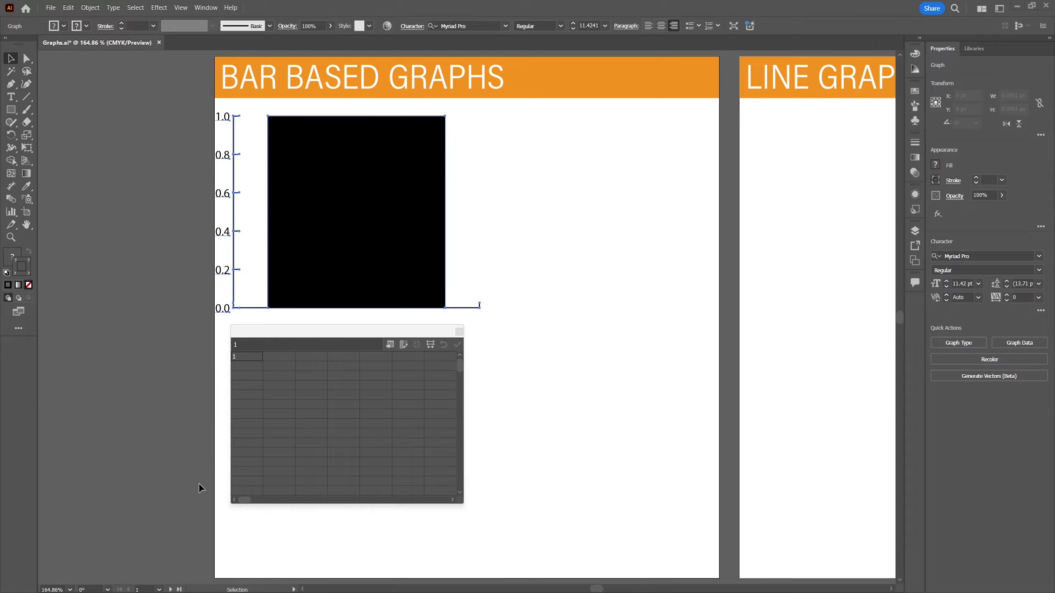
{"action": "left_click", "coordinate": [142, 592]}
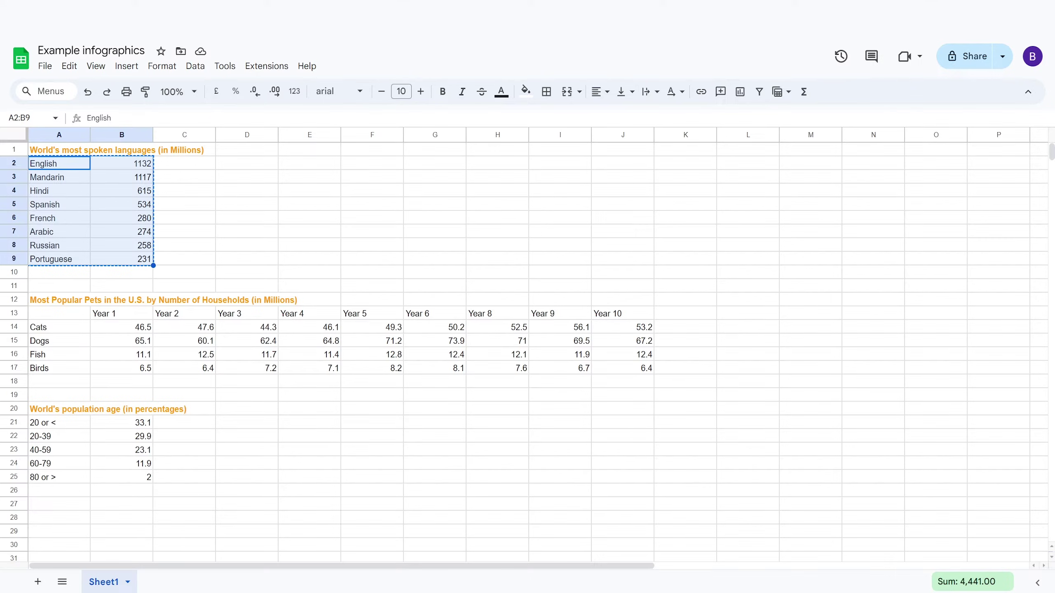
{"action": "right_click", "coordinate": [47, 164]}
{"action": "left_click", "coordinate": [82, 178]}
{"action": "left_click", "coordinate": [195, 557]}
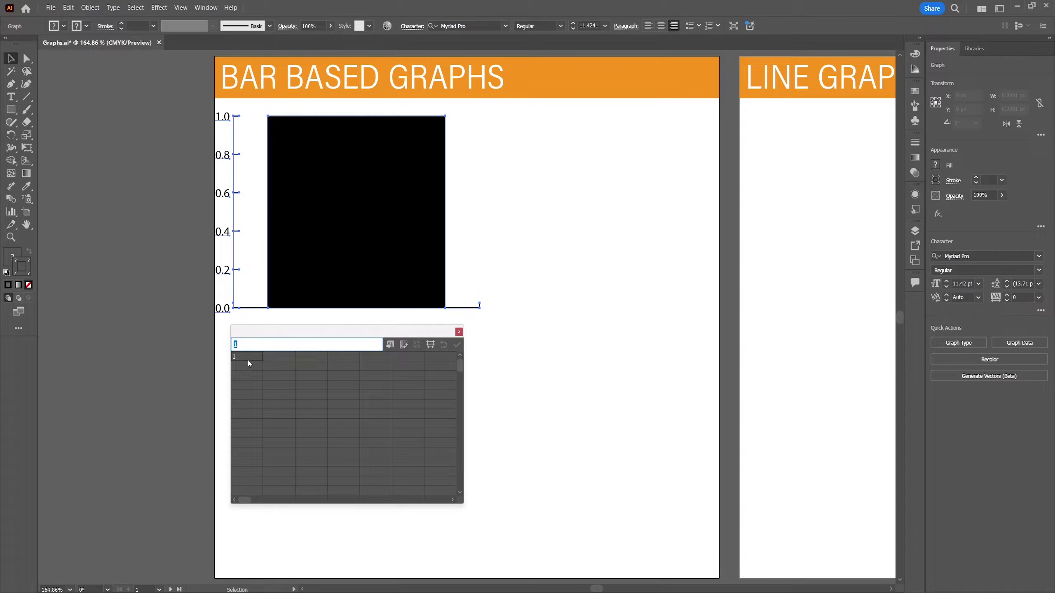
{"action": "key", "text": "ctrl+v"}
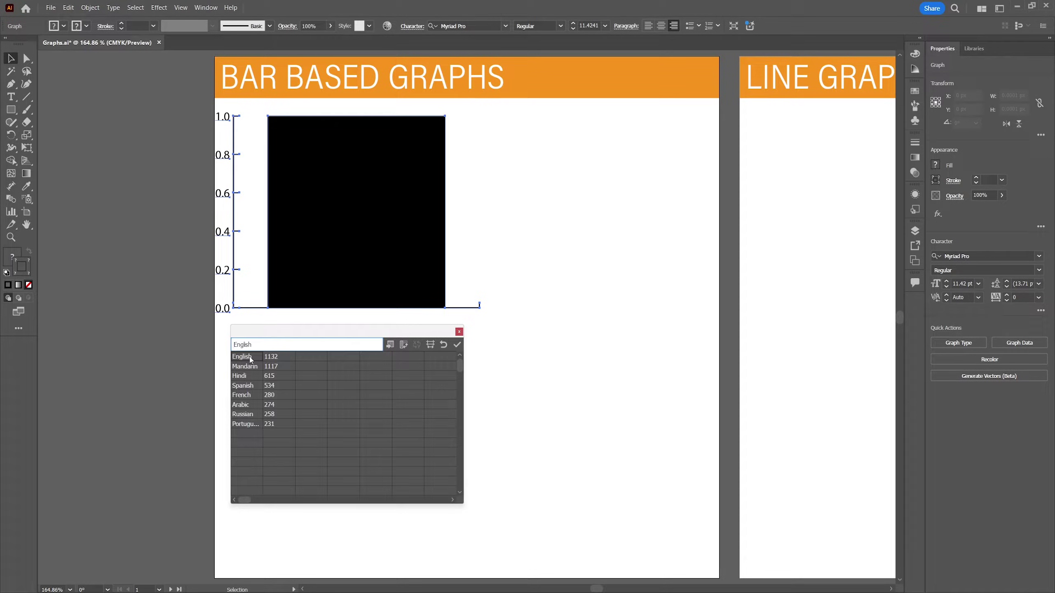
{"action": "left_click", "coordinate": [458, 345]}
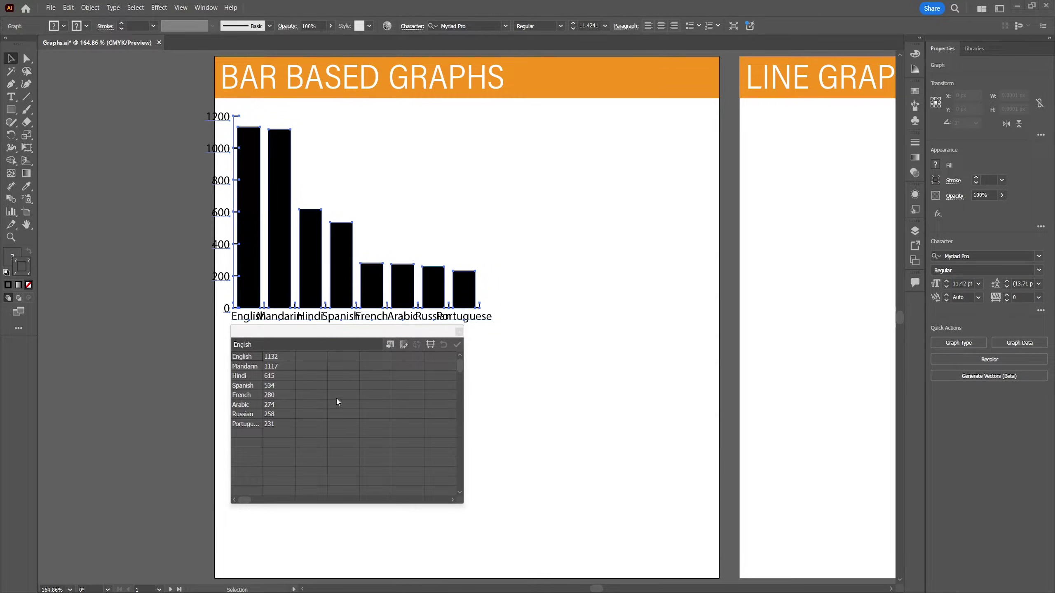
Step: Transpose the rows and columns of the language data and apply it to the graph
{"action": "left_click", "coordinate": [389, 345]}
{"action": "left_click", "coordinate": [404, 345]}
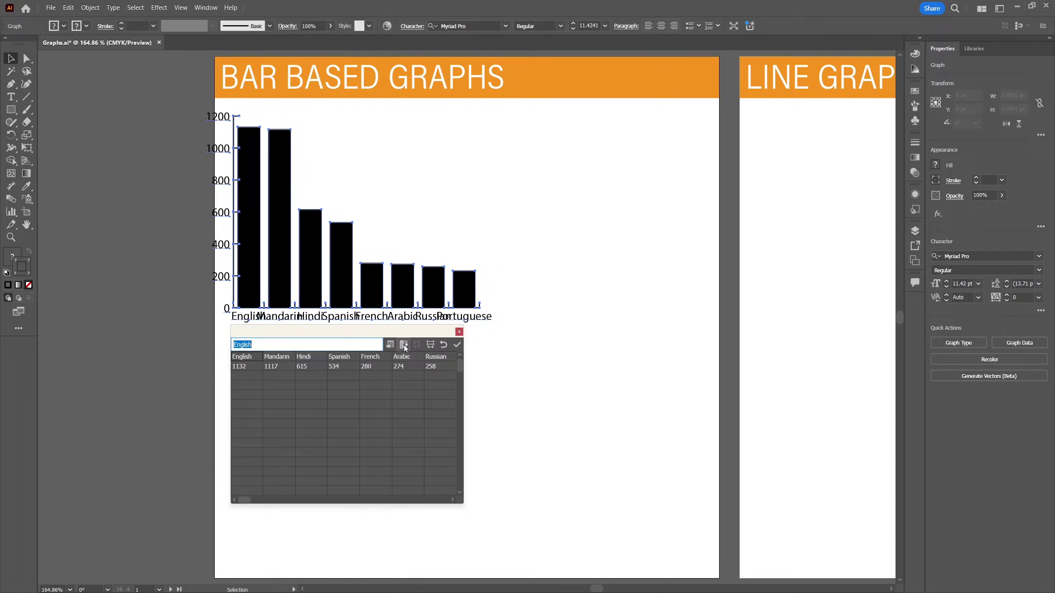
{"action": "left_click", "coordinate": [457, 345]}
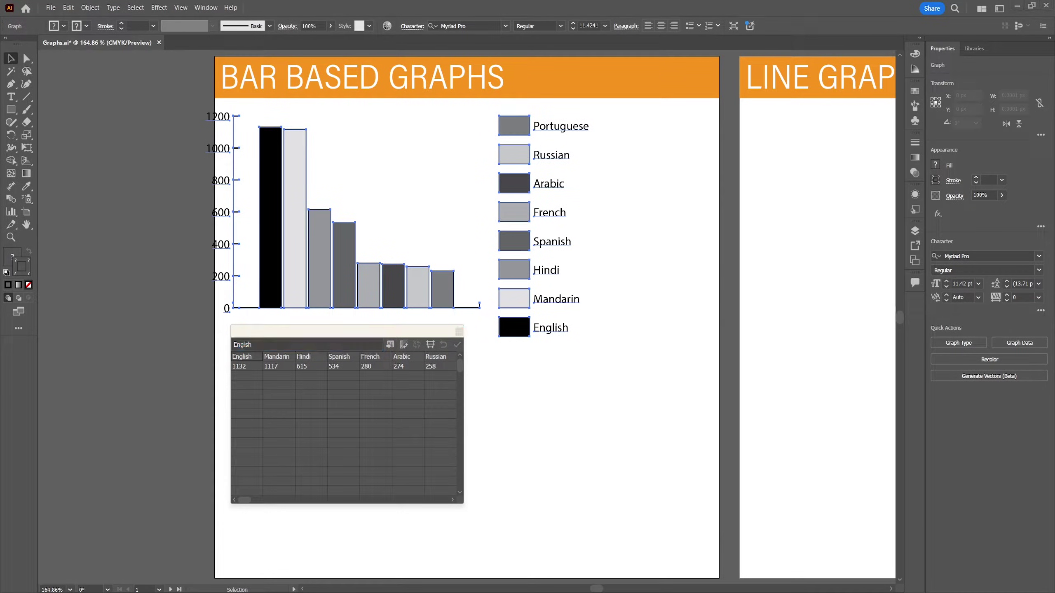
Step: Set the number of decimals in the graph data's cell style to 2
{"action": "left_click", "coordinate": [430, 345]}
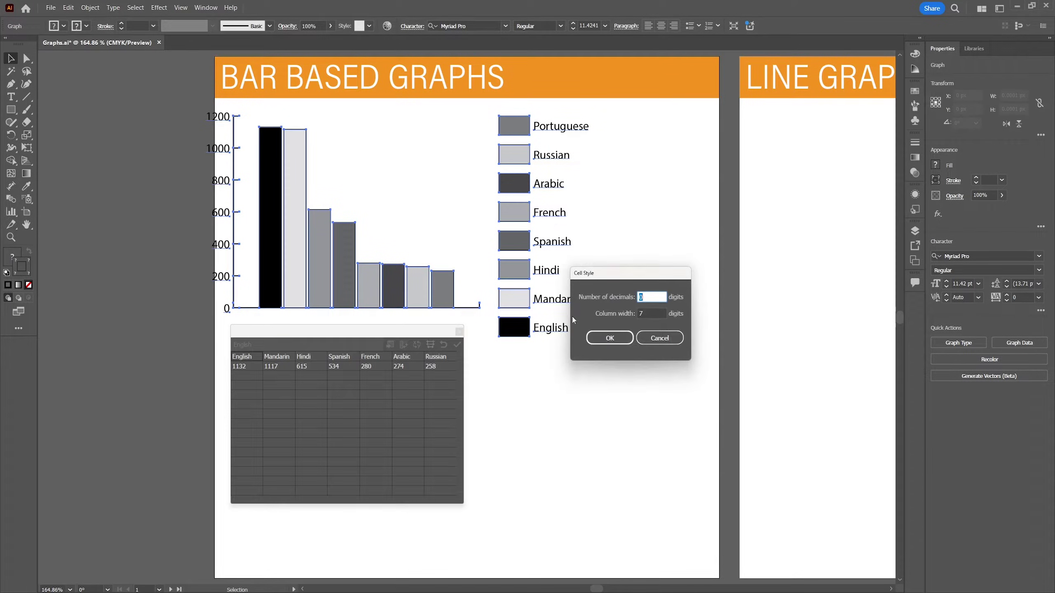
{"action": "type", "text": "2"}
{"action": "left_click", "coordinate": [610, 339]}
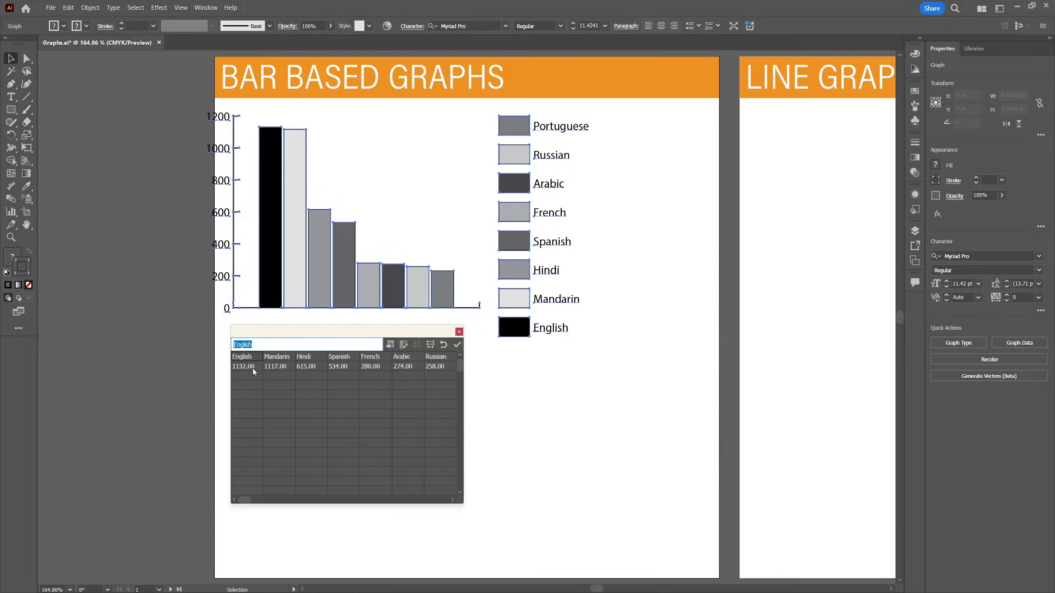
Step: Set the cell style's number of decimals back to 0 and apply the graph data
{"action": "left_click", "coordinate": [430, 344]}
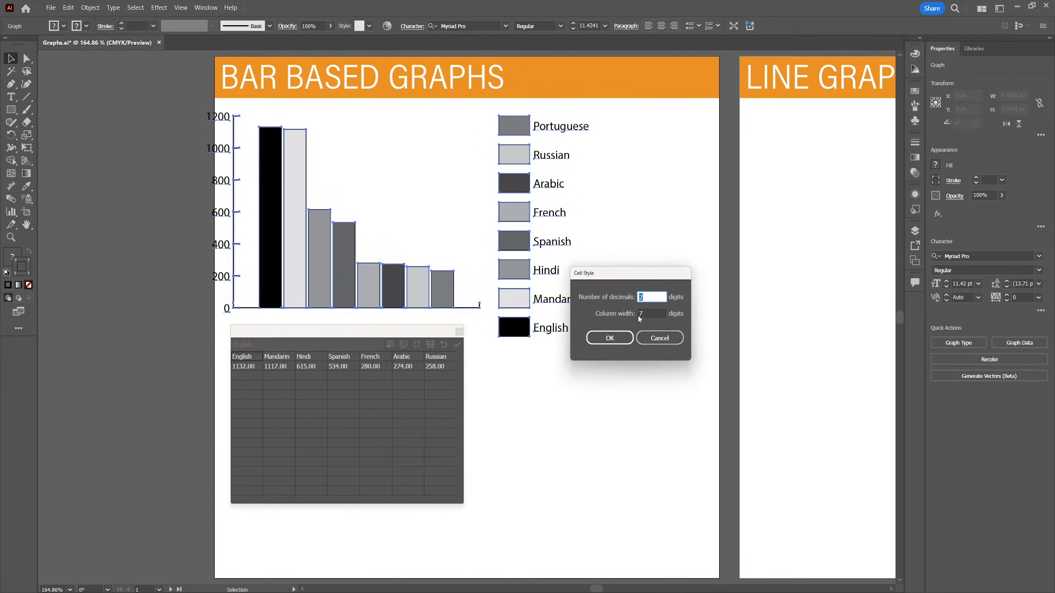
{"action": "type", "text": "0"}
{"action": "left_click", "coordinate": [607, 337]}
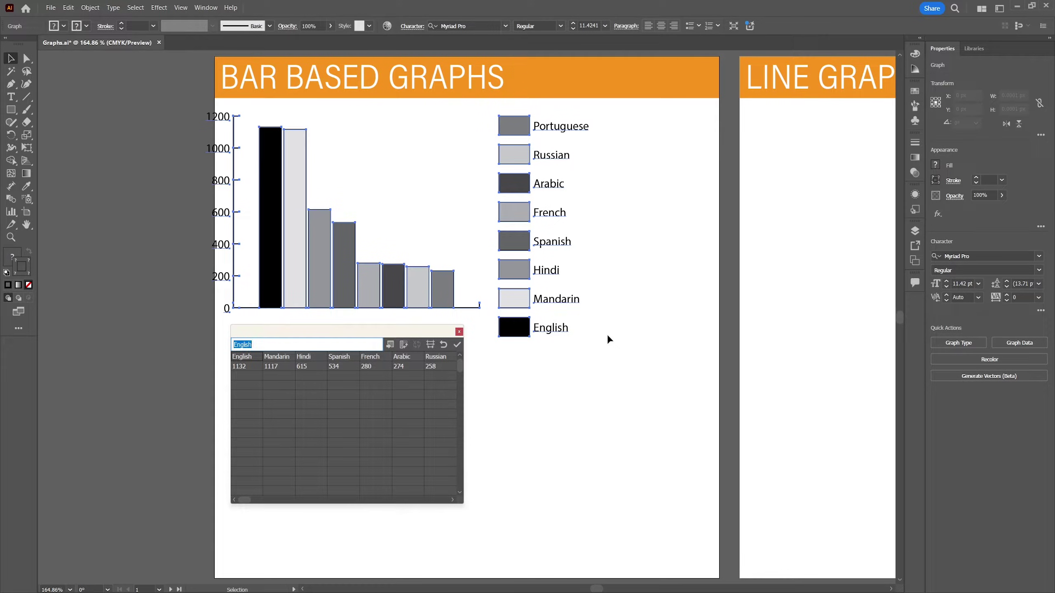
{"action": "key", "text": "KP_Enter"}
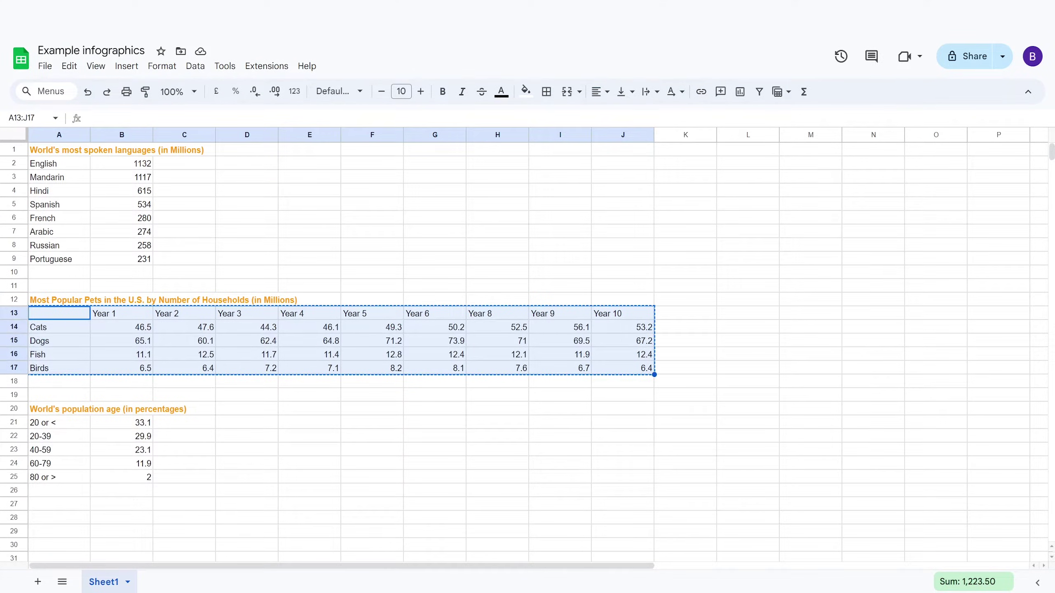
Step: Replace the graph data with the pets table from A13:J17 of the Google Sheets file, and transpose its rows and columns
{"action": "right_click", "coordinate": [137, 360]}
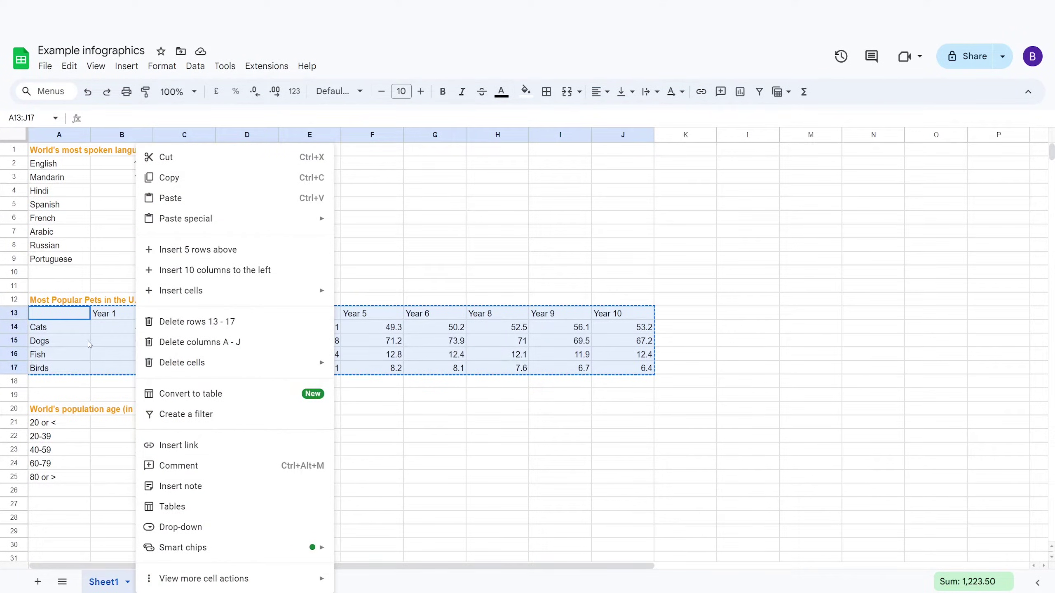
{"action": "left_click", "coordinate": [89, 344]}
{"action": "left_click_drag", "start_coordinate": [58, 313], "coordinate": [643, 373]}
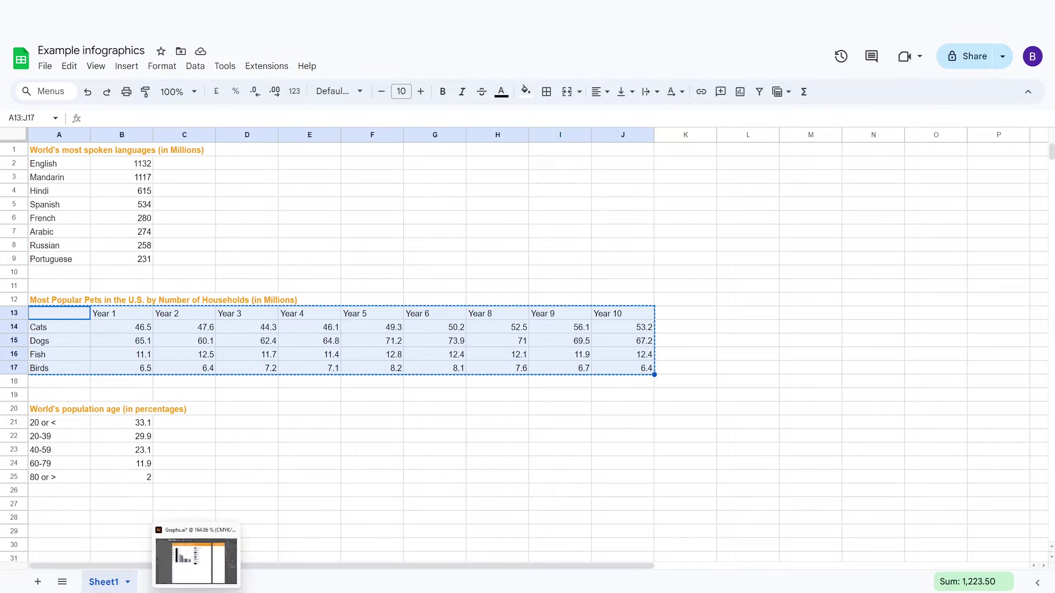
{"action": "left_click", "coordinate": [195, 558]}
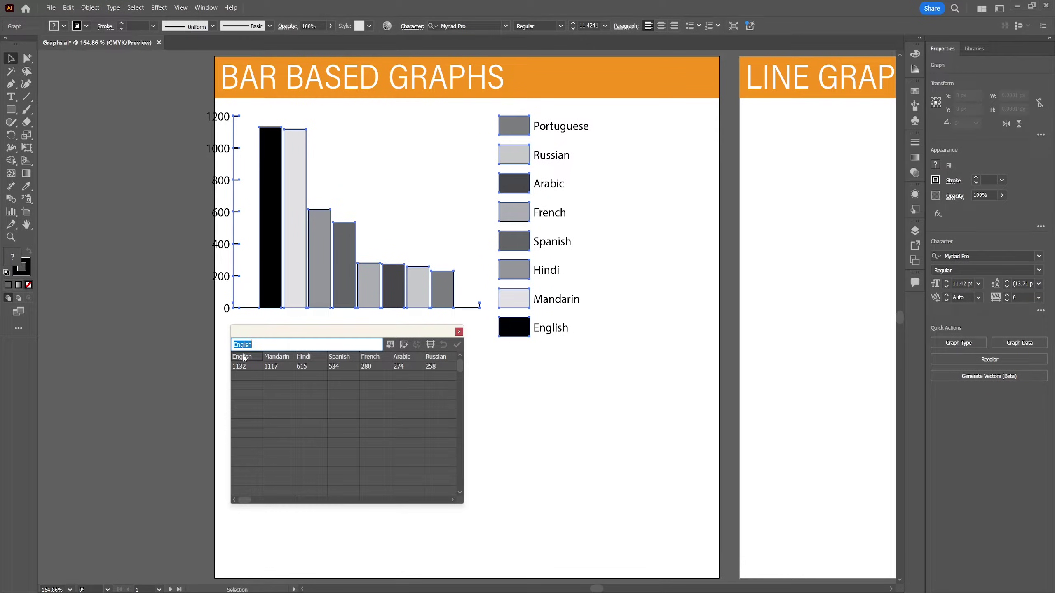
{"action": "key", "text": "ctrl+v"}
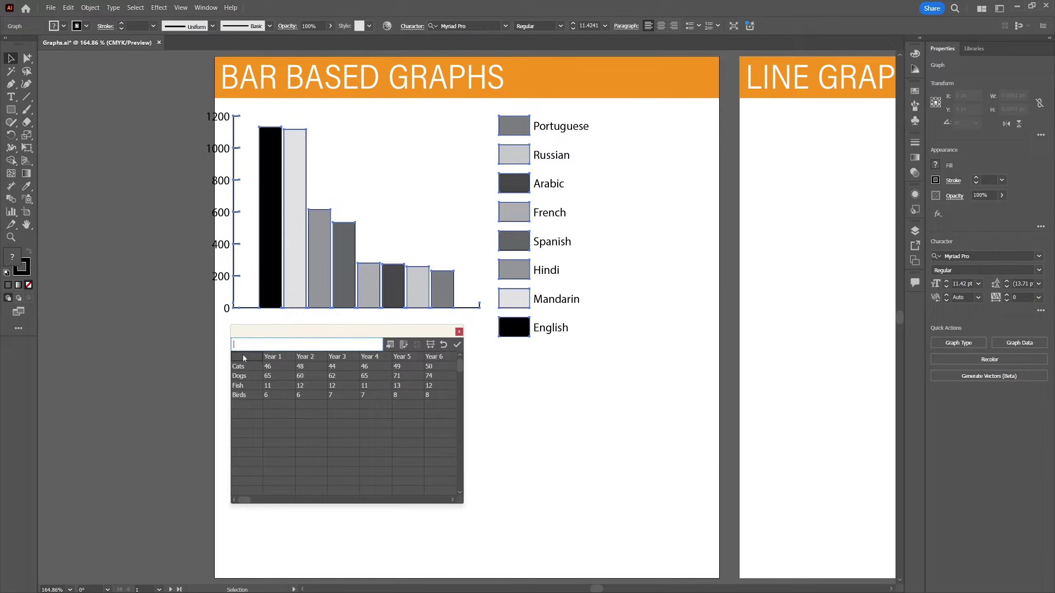
{"action": "left_click", "coordinate": [458, 345]}
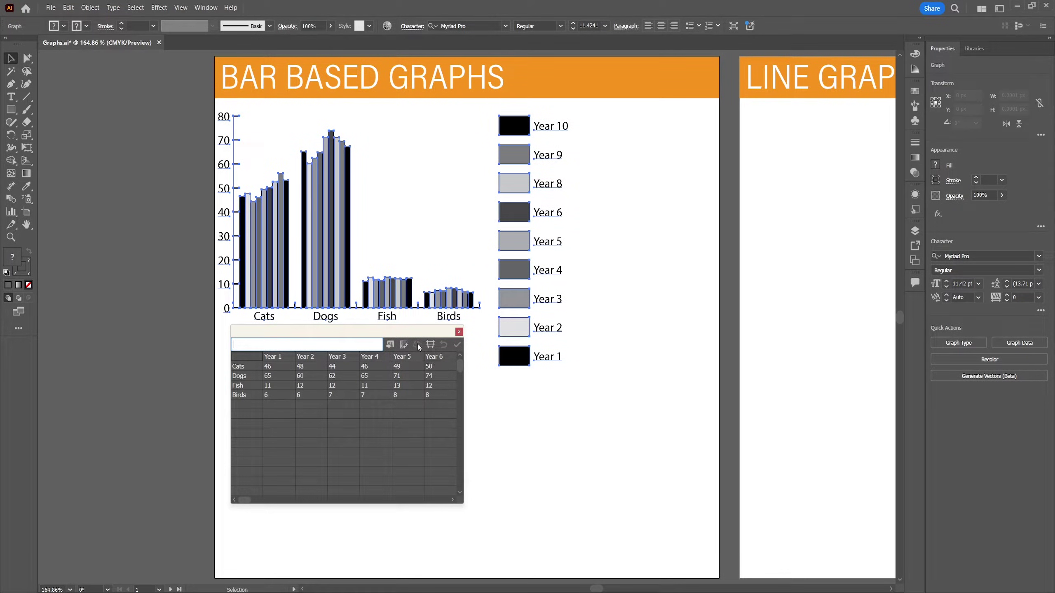
{"action": "left_click", "coordinate": [404, 345]}
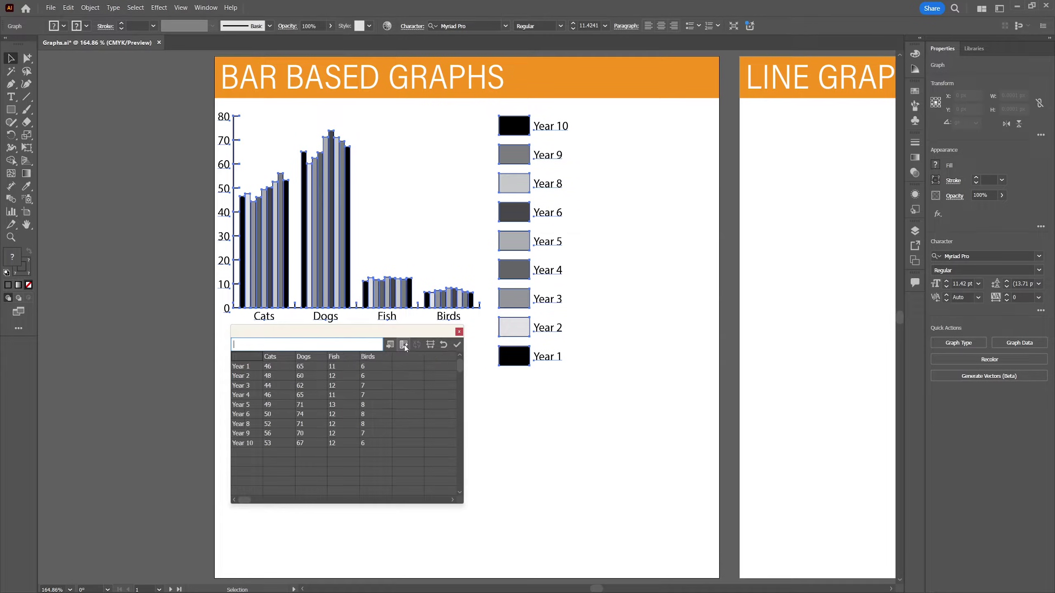
{"action": "left_click", "coordinate": [457, 345]}
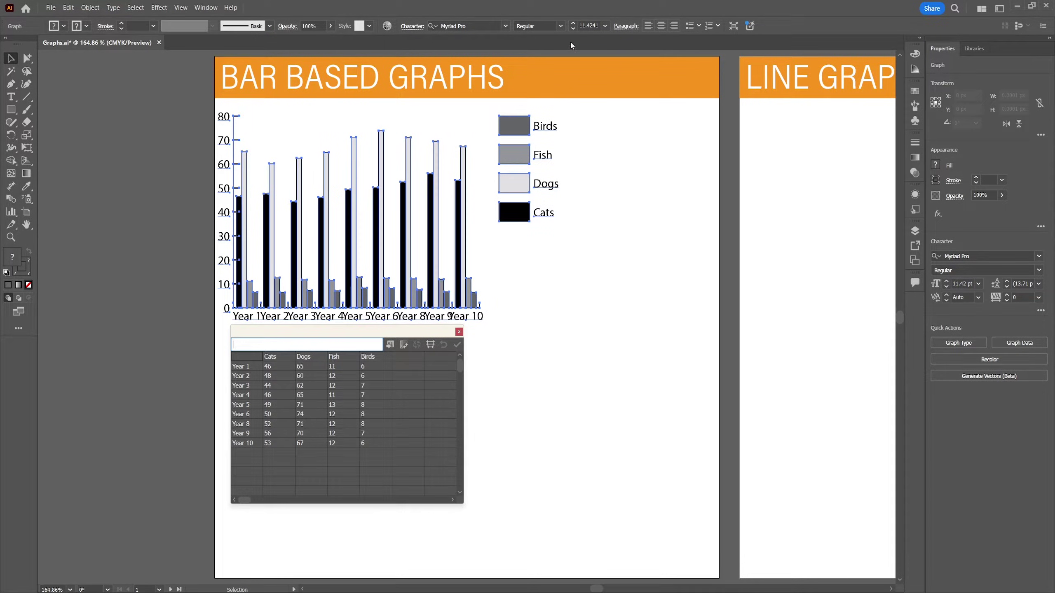
Step: Reduce the graph's text size to 8 pt and deselect the graph
{"action": "left_click", "coordinate": [574, 28]}
{"action": "left_click", "coordinate": [574, 28]}
{"action": "left_click", "coordinate": [573, 29]}
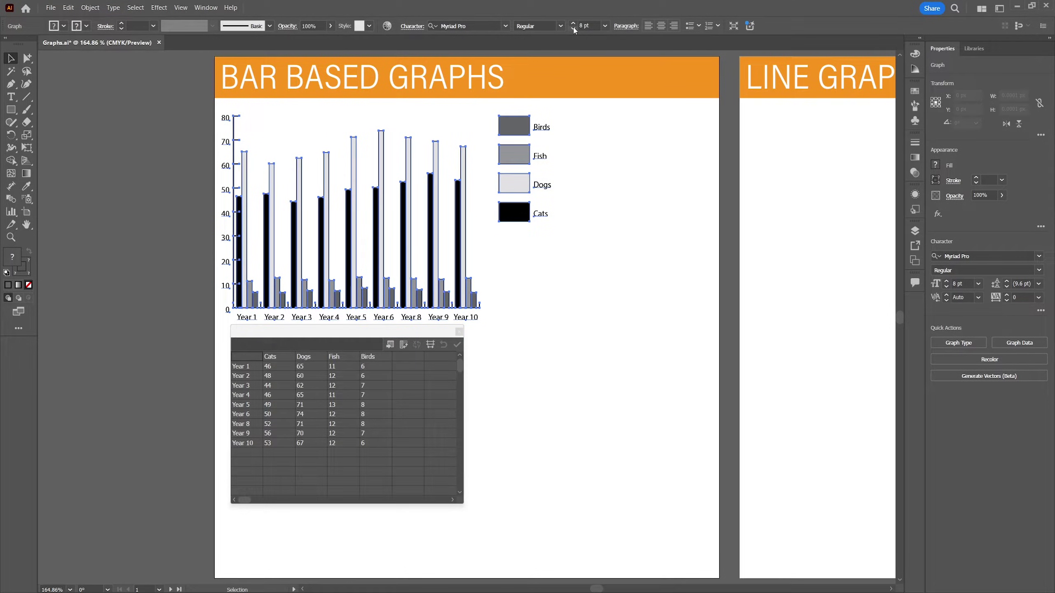
{"action": "left_click", "coordinate": [636, 185]}
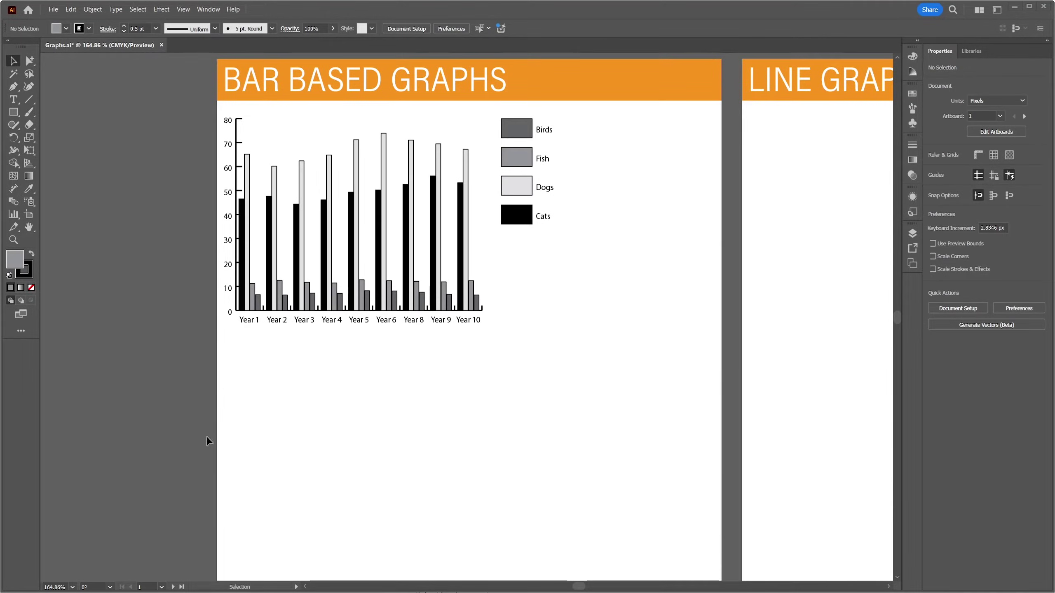
Step: Use the Group Selection tool to select the Birds legend box with its columns, and fill them with red
{"action": "left_click", "coordinate": [29, 62]}
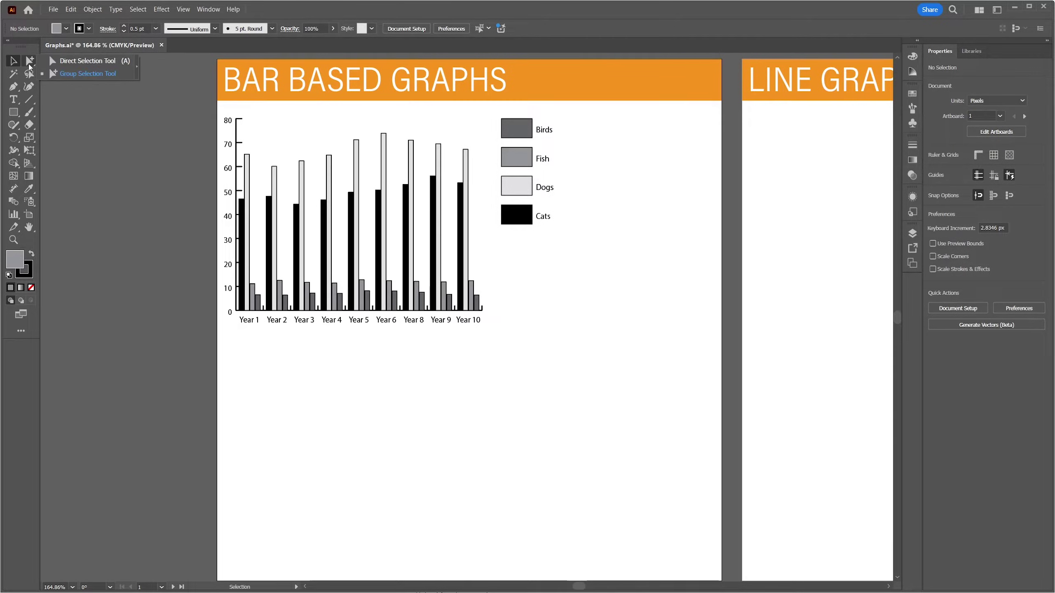
{"action": "left_click", "coordinate": [73, 74]}
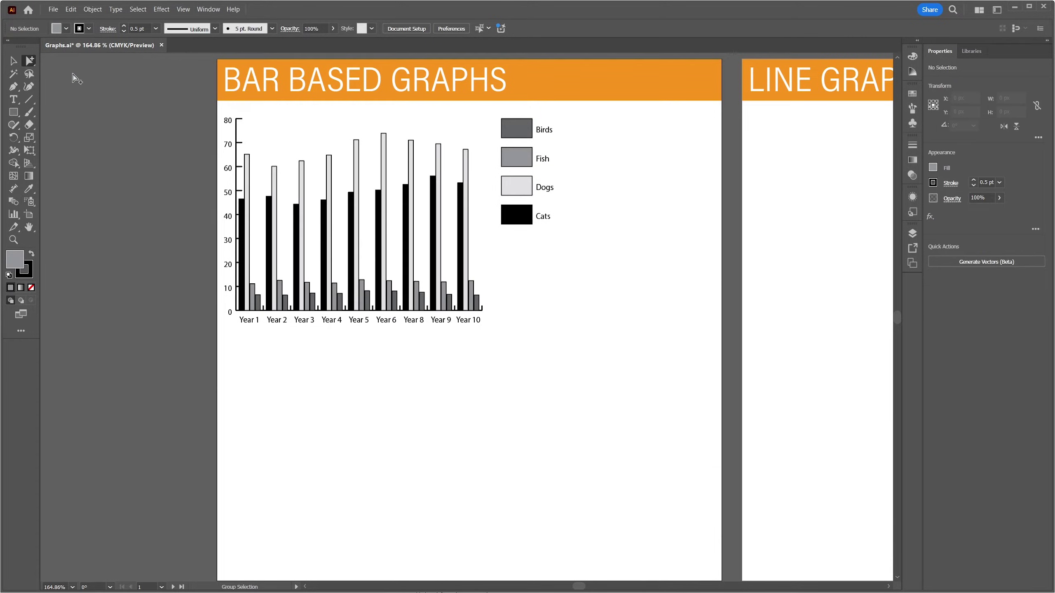
{"action": "left_click", "coordinate": [518, 133]}
{"action": "left_click", "coordinate": [518, 134]}
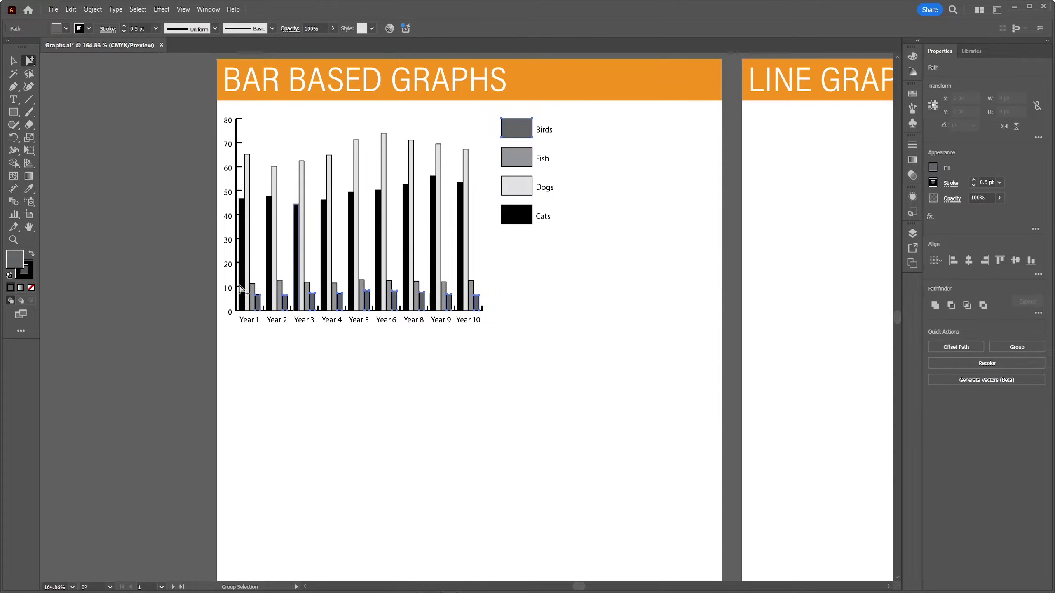
{"action": "left_click", "coordinate": [64, 28]}
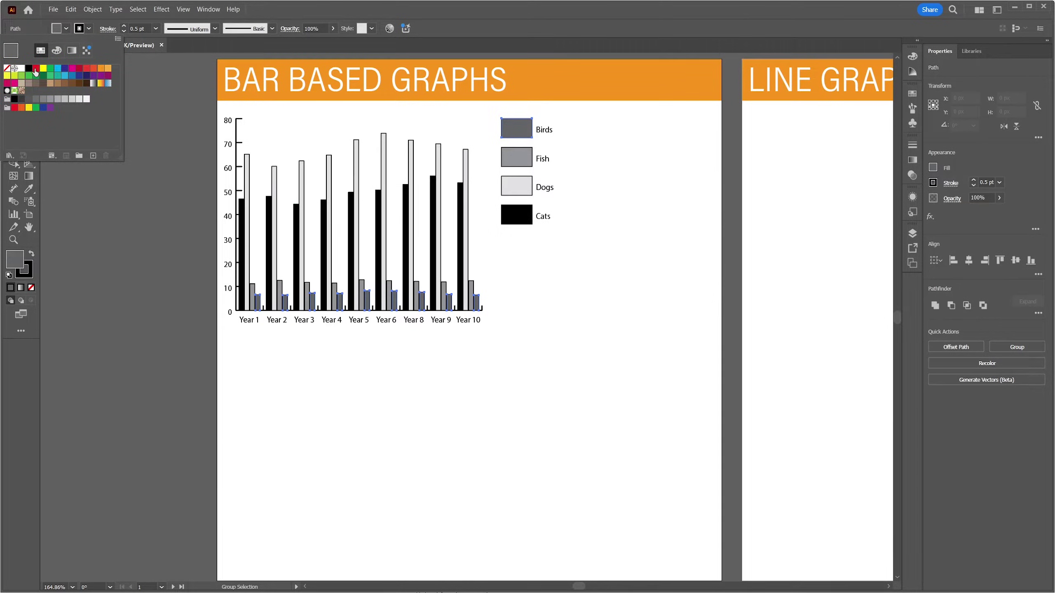
{"action": "left_click", "coordinate": [37, 70]}
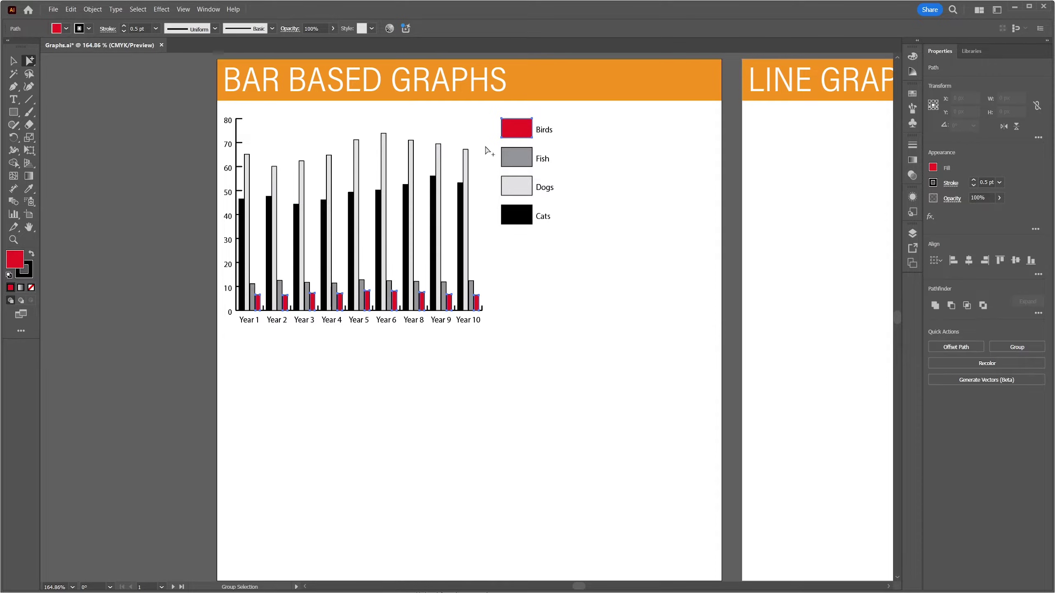
Step: Select the Fish legend box with its columns, fill them with blue and deselect
{"action": "left_click_drag", "start_coordinate": [30, 61], "coordinate": [54, 73]}
{"action": "left_click", "coordinate": [516, 161]}
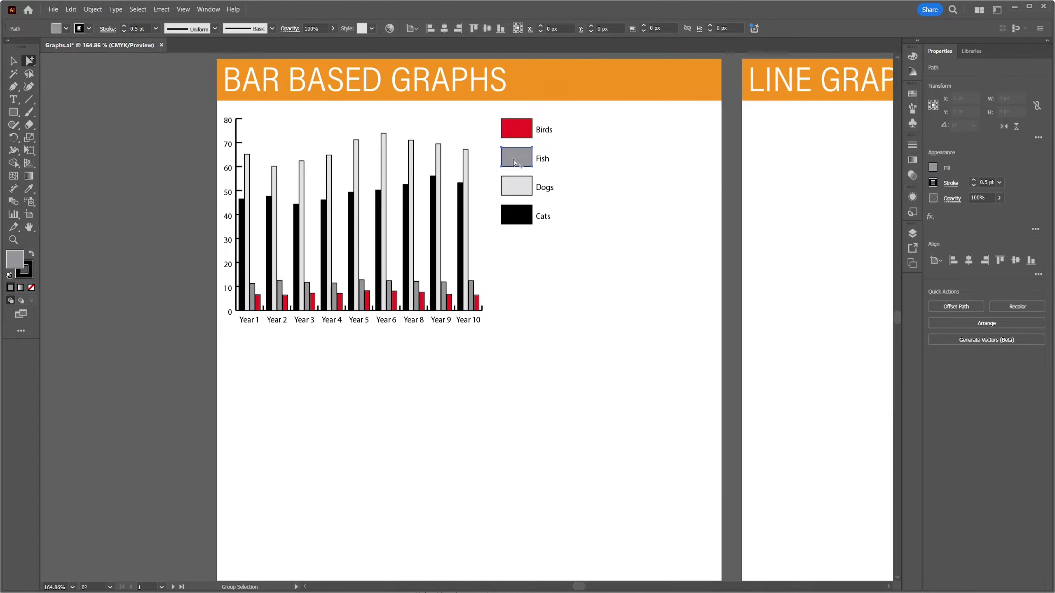
{"action": "left_click", "coordinate": [516, 162]}
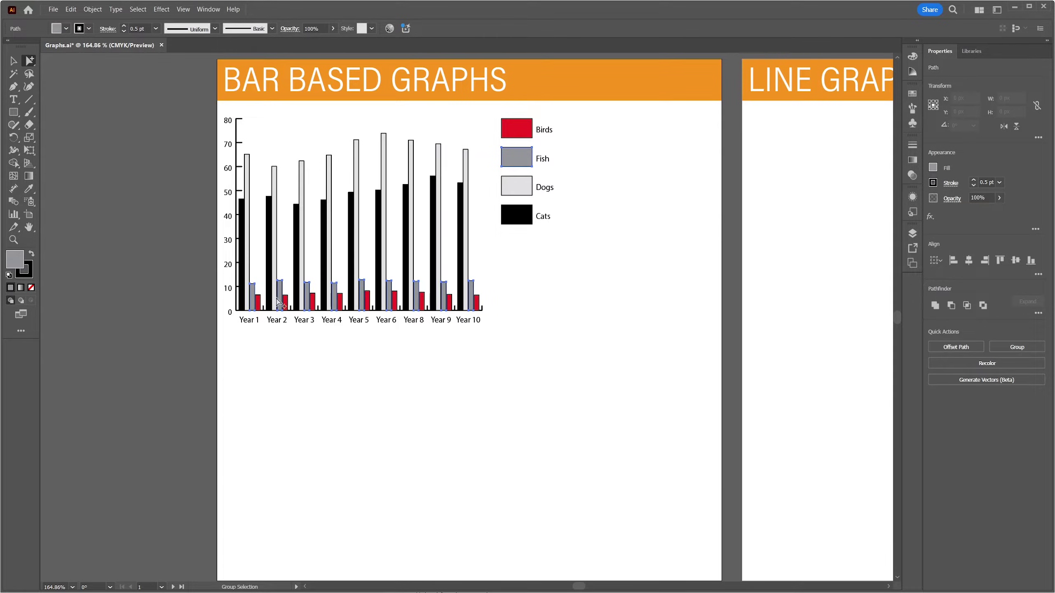
{"action": "left_click", "coordinate": [67, 29]}
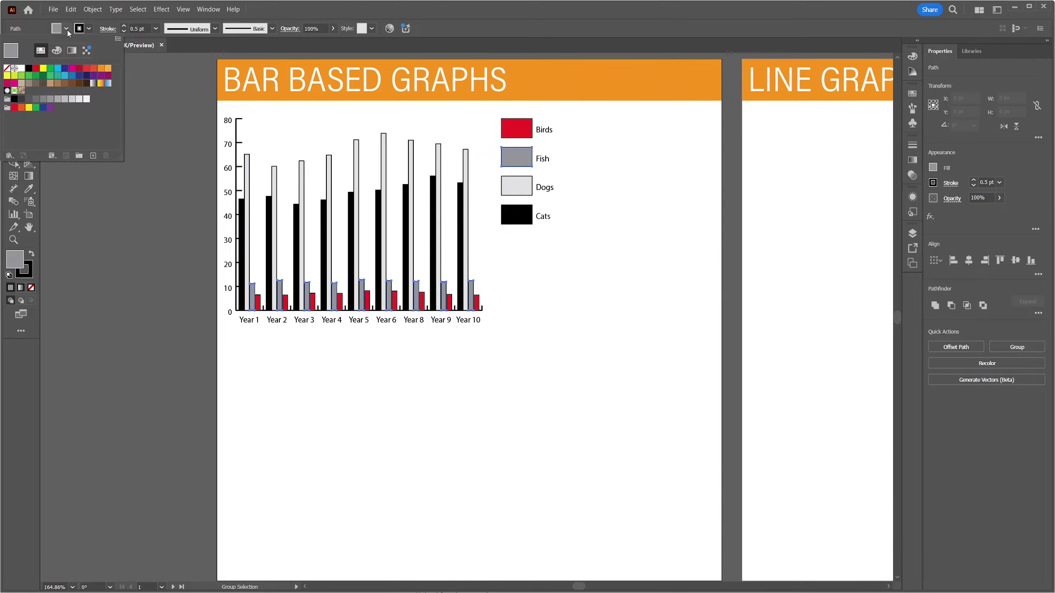
{"action": "left_click", "coordinate": [58, 68]}
{"action": "left_click", "coordinate": [532, 258]}
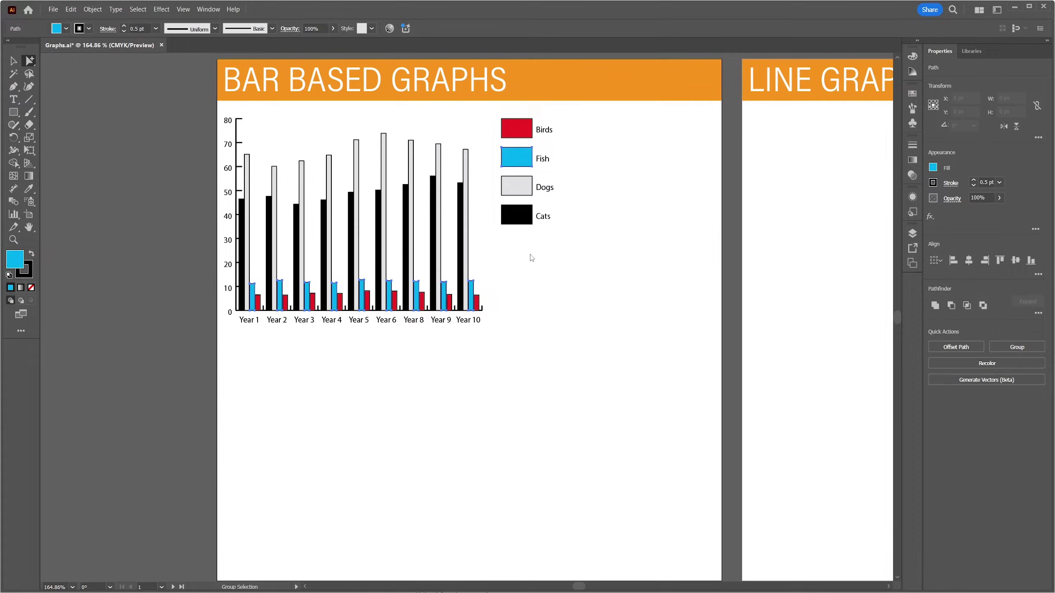
{"action": "left_click", "coordinate": [532, 255]}
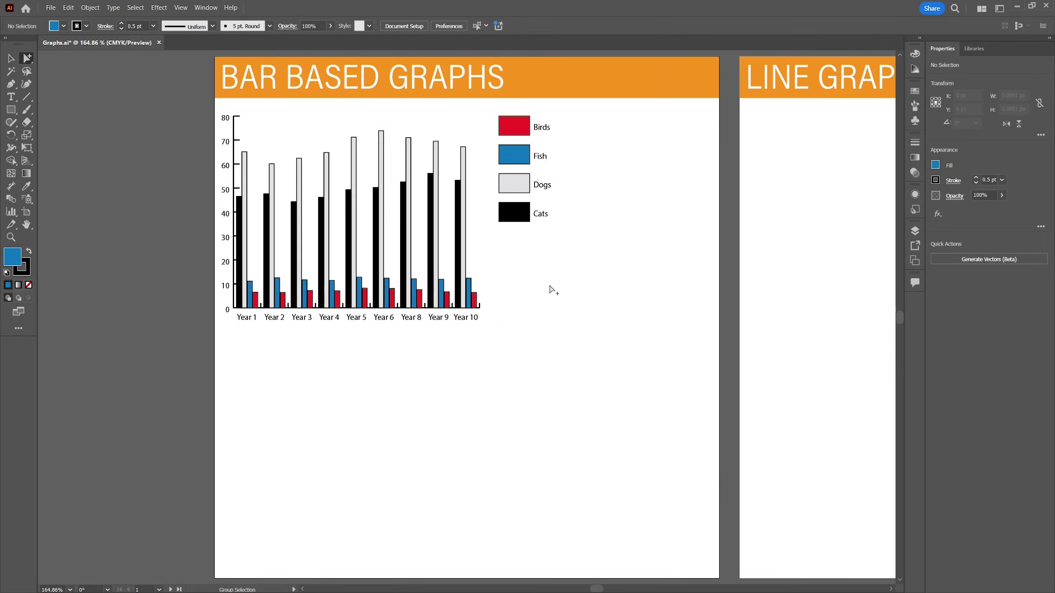
Step: Try the drop shadow style on the column graph in the graph type settings, and undo it
{"action": "double_click", "coordinate": [376, 249]}
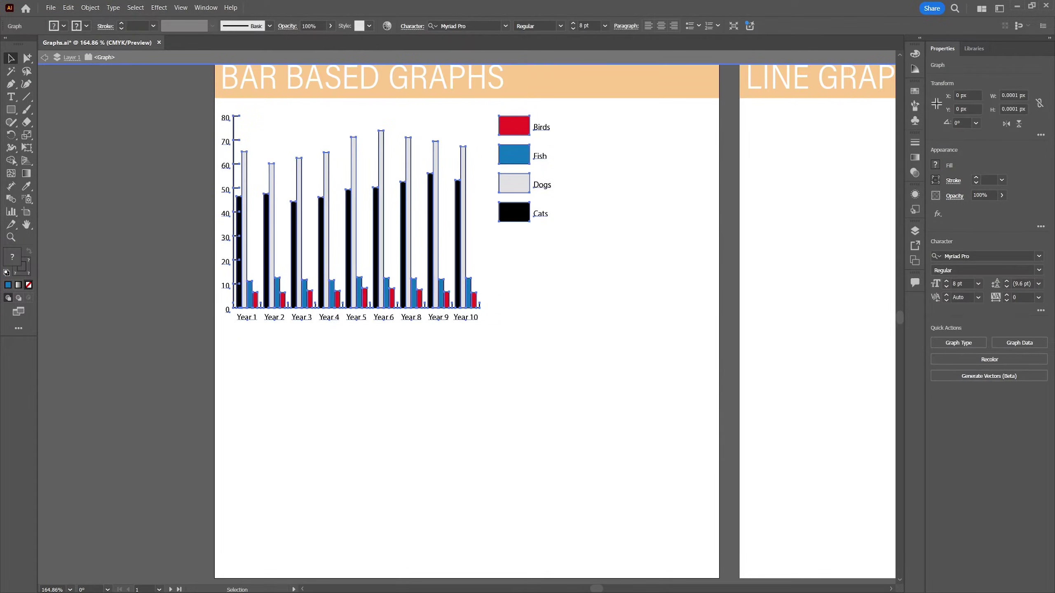
{"action": "right_click", "coordinate": [412, 288]}
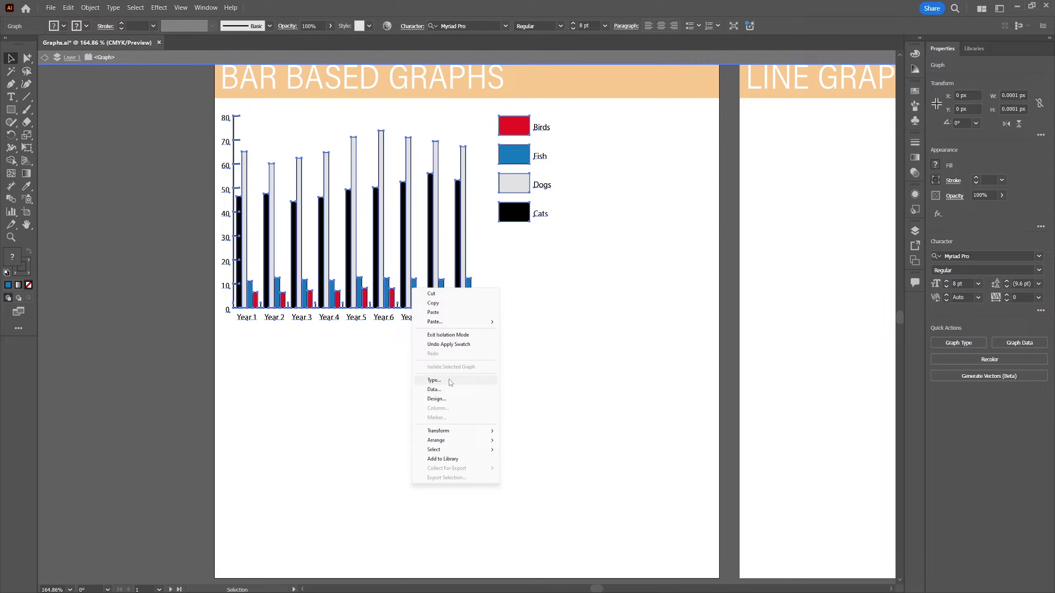
{"action": "left_click", "coordinate": [434, 381]}
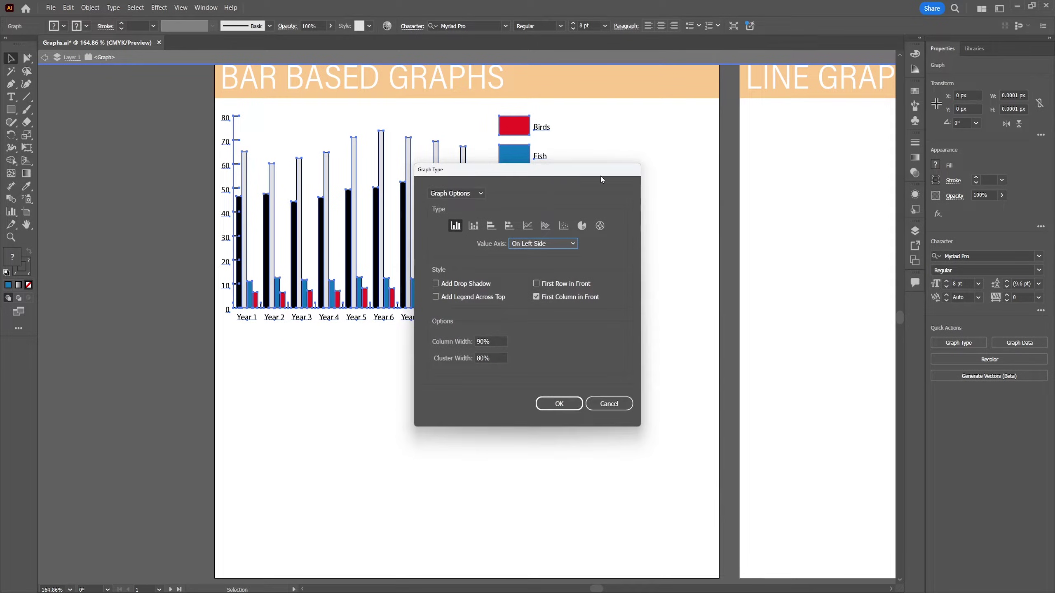
{"action": "left_click_drag", "start_coordinate": [606, 175], "coordinate": [761, 122]}
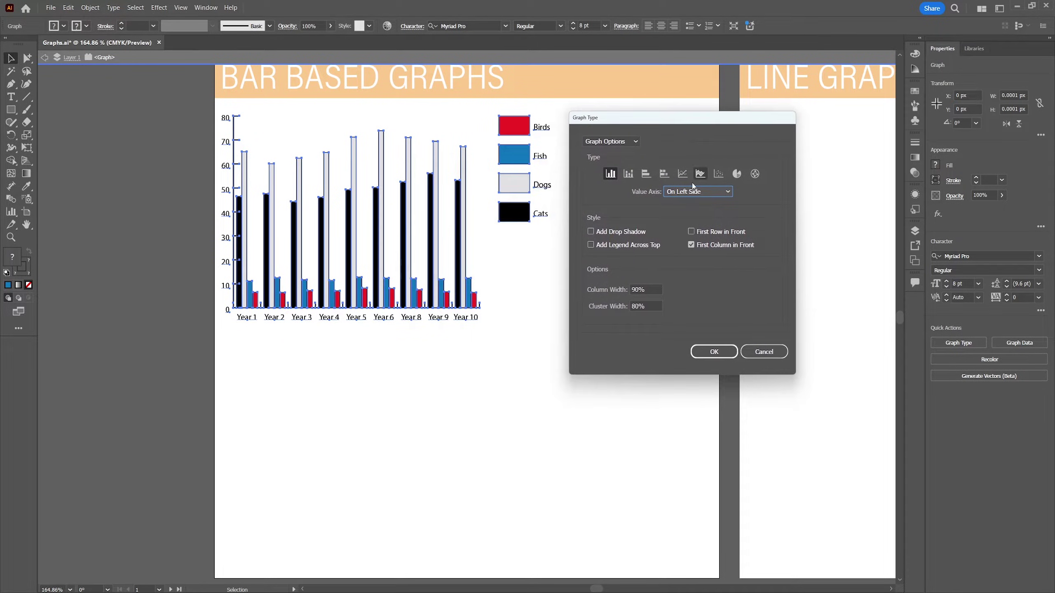
{"action": "left_click", "coordinate": [615, 233]}
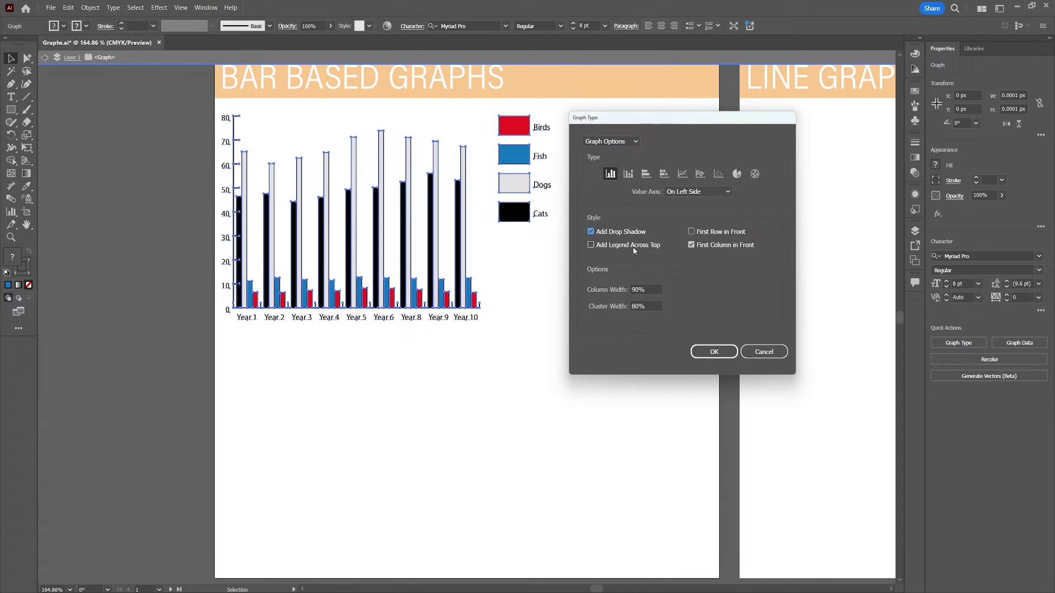
{"action": "left_click", "coordinate": [714, 352]}
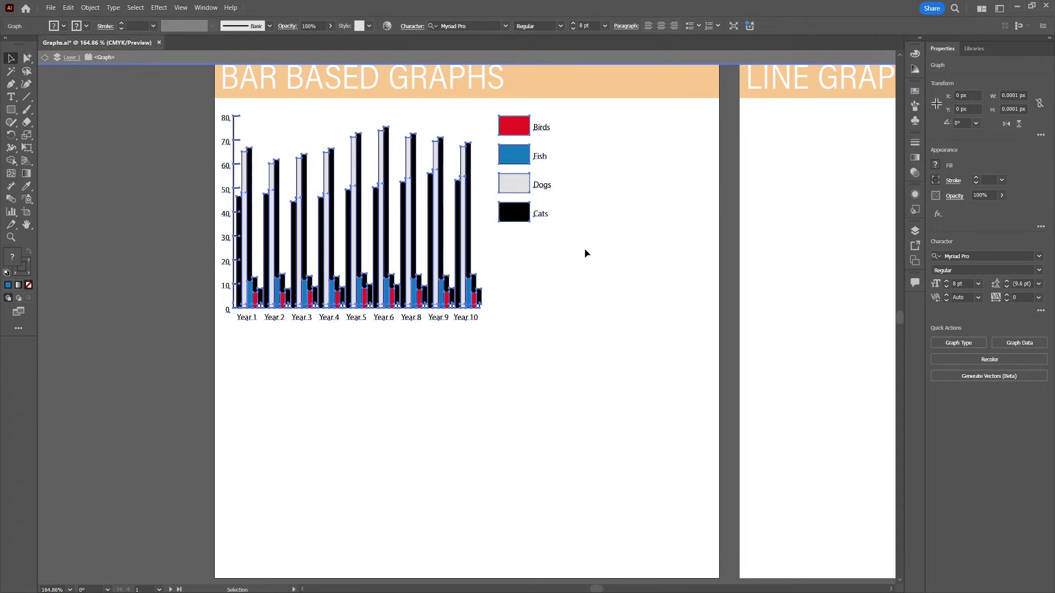
{"action": "key", "text": "ctrl+z"}
Step: Try placing the column graph's legend across the top in the graph type settings
{"action": "right_click", "coordinate": [298, 222]}
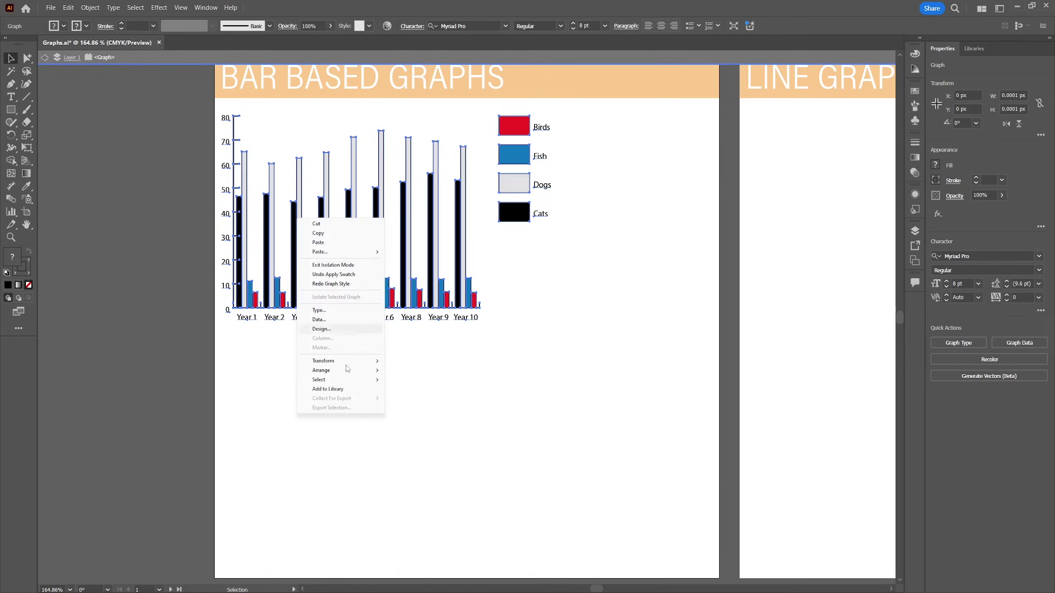
{"action": "left_click", "coordinate": [325, 312]}
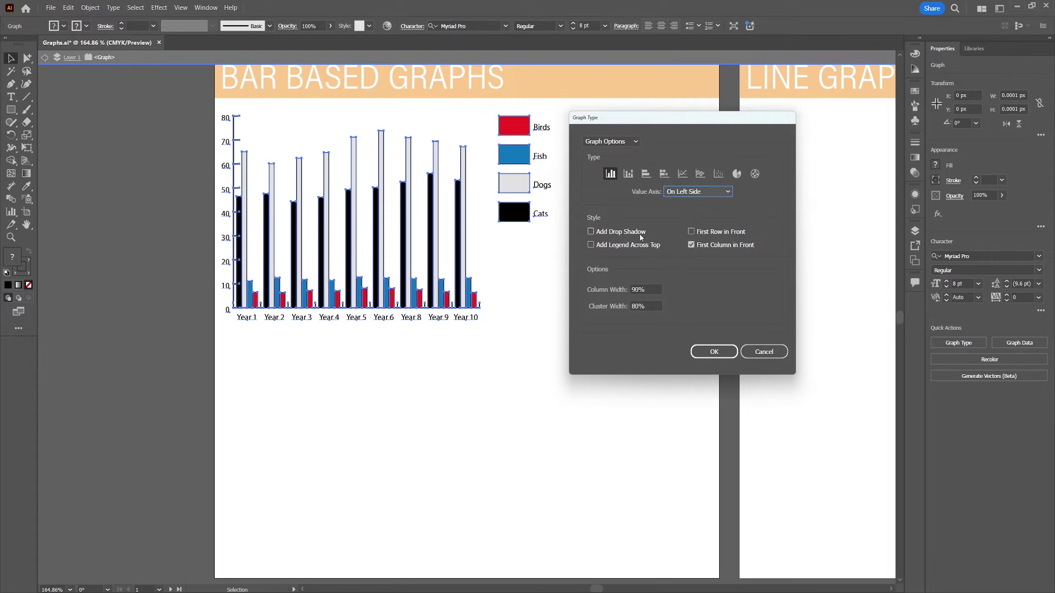
{"action": "left_click", "coordinate": [644, 247]}
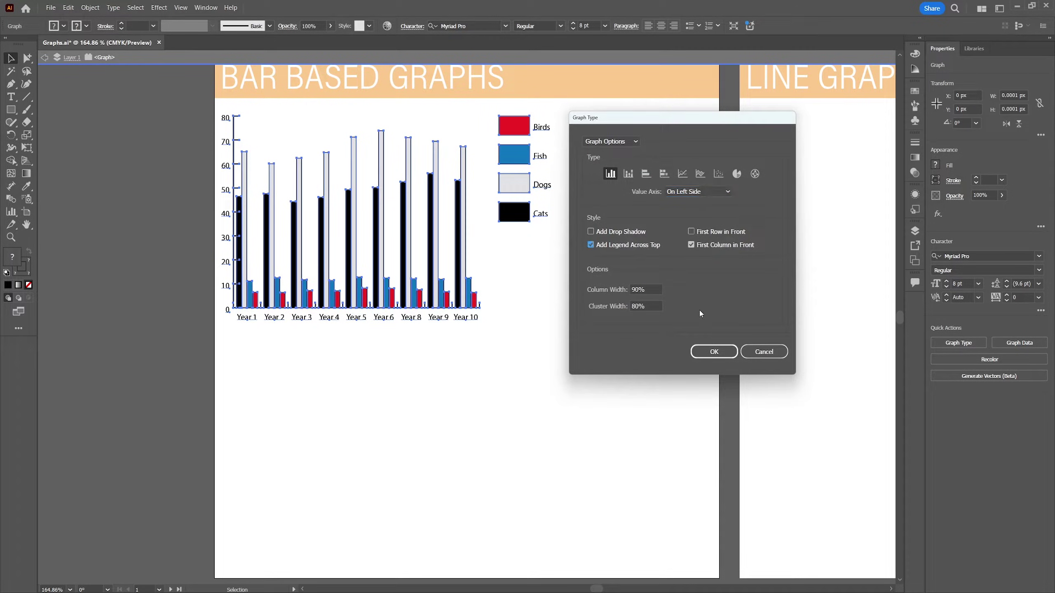
{"action": "left_click", "coordinate": [708, 352]}
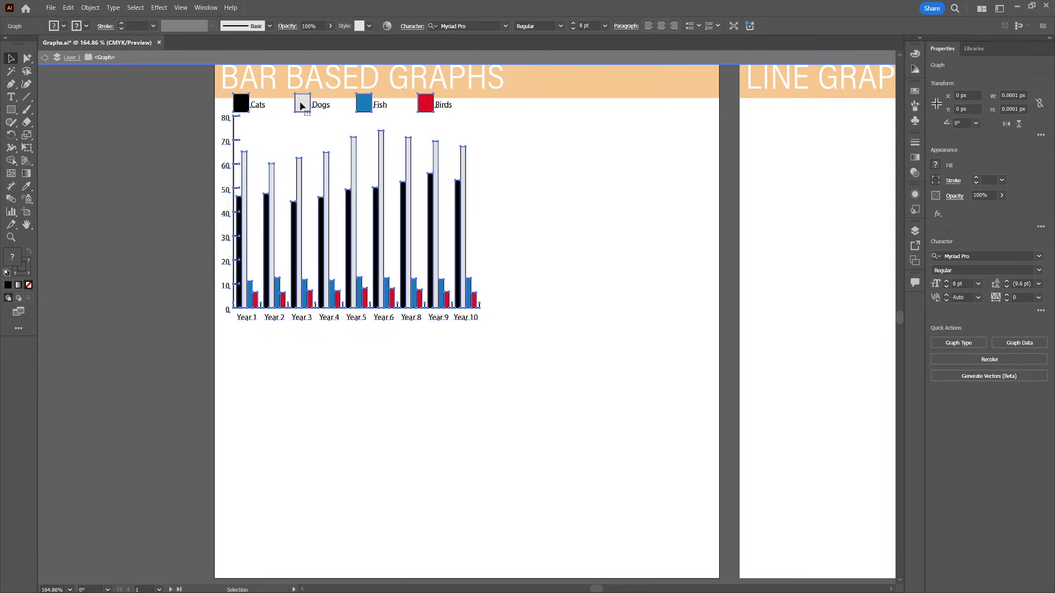
Step: Examine the column graph's data table and close it
{"action": "right_click", "coordinate": [384, 216]}
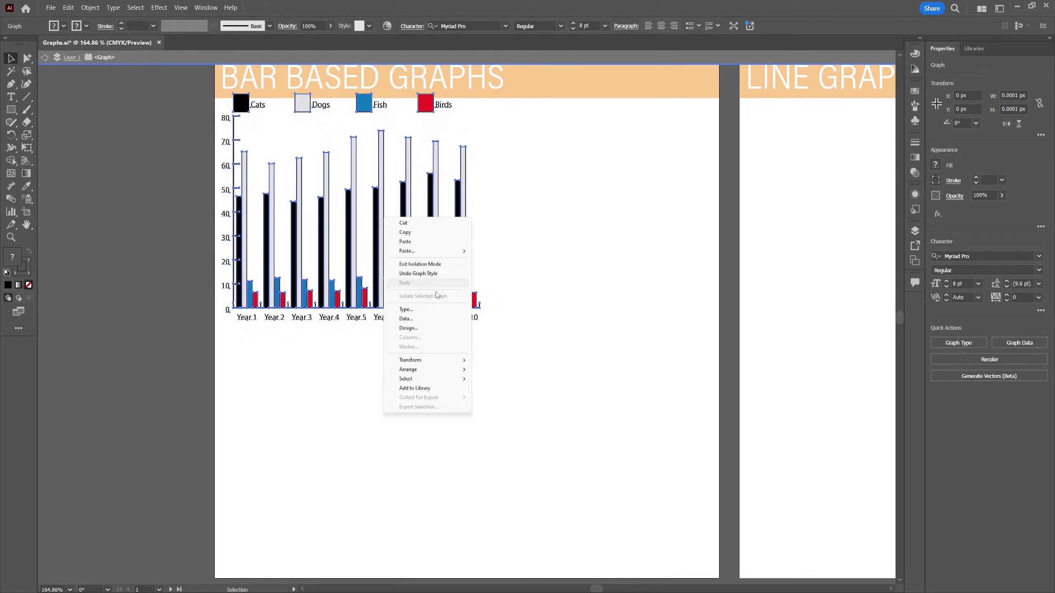
{"action": "left_click", "coordinate": [426, 318]}
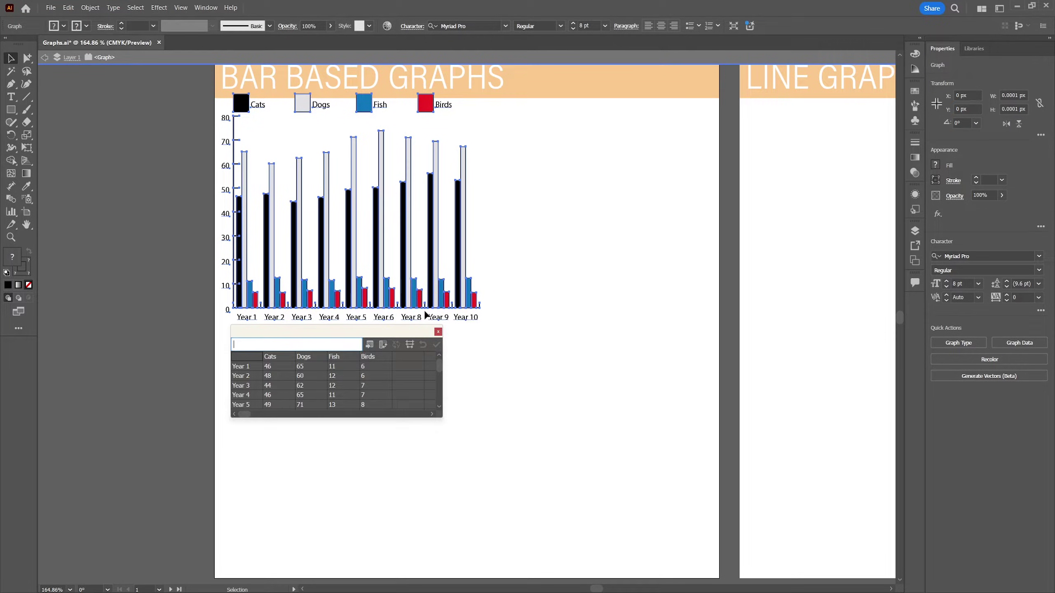
{"action": "left_click", "coordinate": [438, 332]}
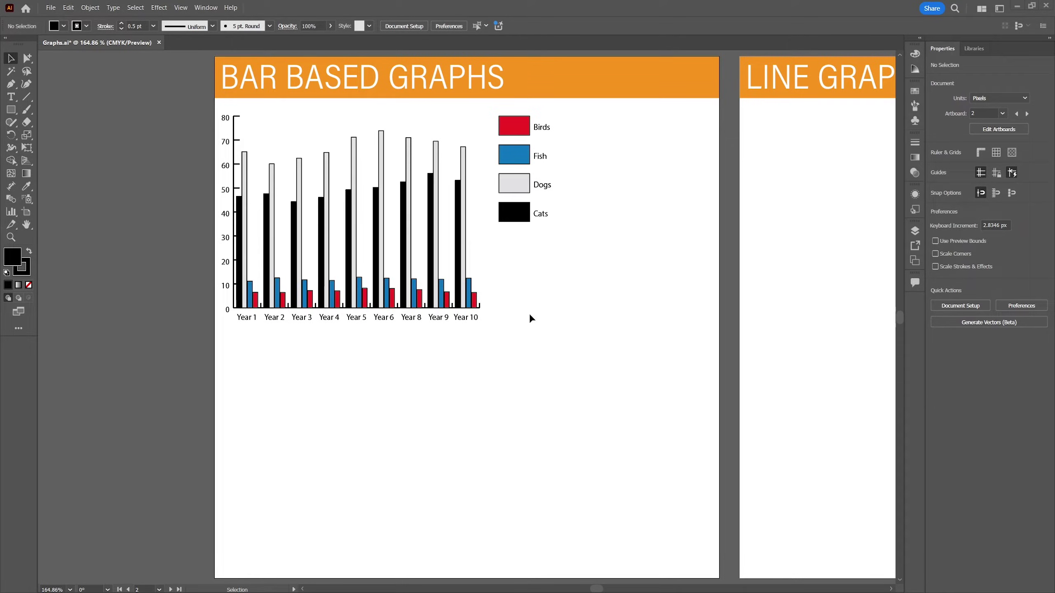
Step: Duplicate the column graph directly below the original, and change the copy to a stacked column graph
{"action": "left_click_drag", "start_coordinate": [419, 315], "coordinate": [417, 538]}
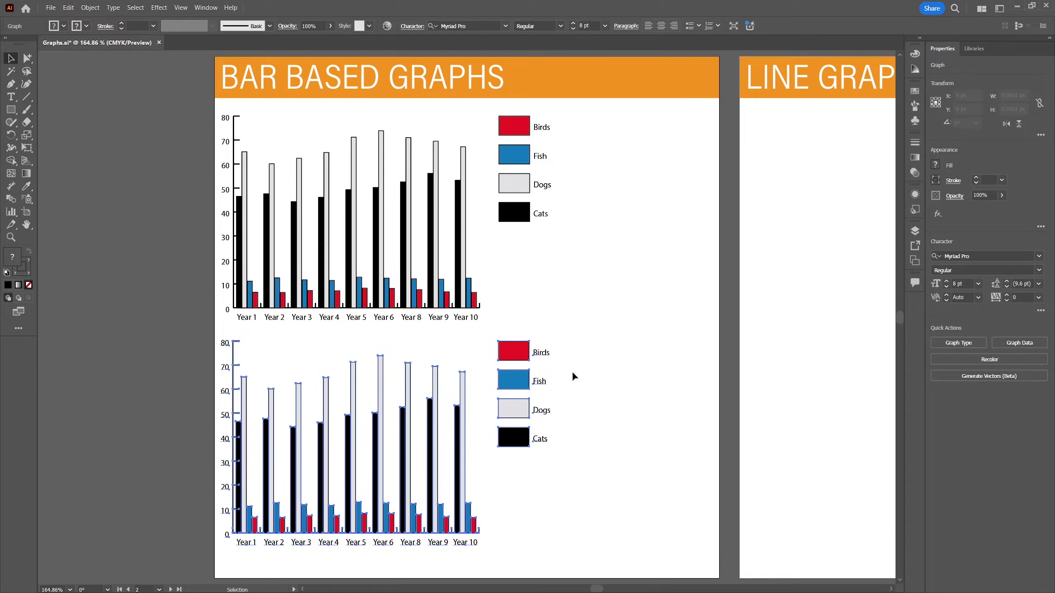
{"action": "left_click", "coordinate": [583, 370]}
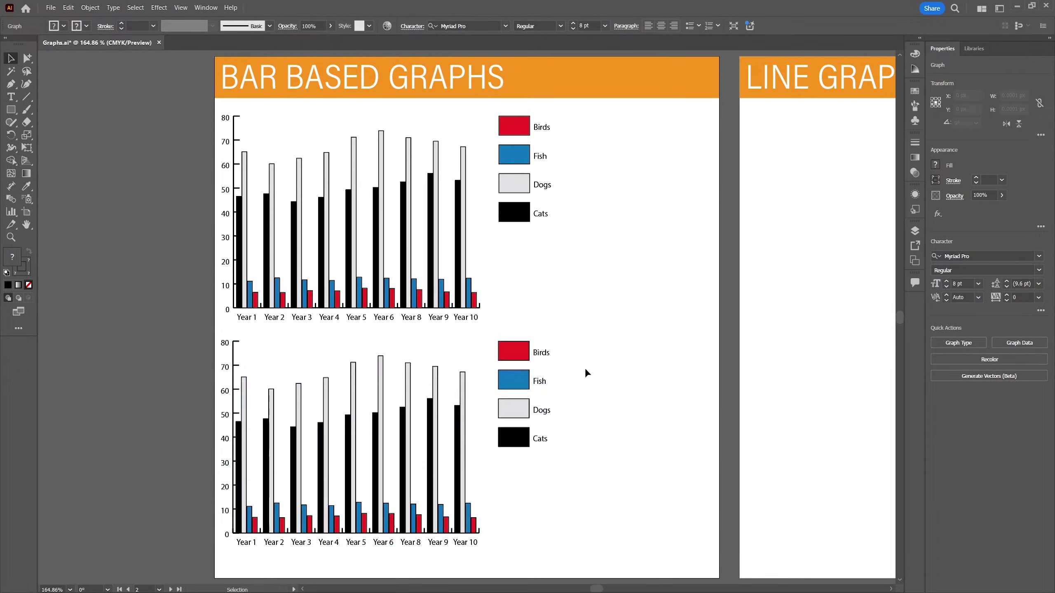
{"action": "left_click", "coordinate": [434, 424]}
{"action": "right_click", "coordinate": [434, 426]}
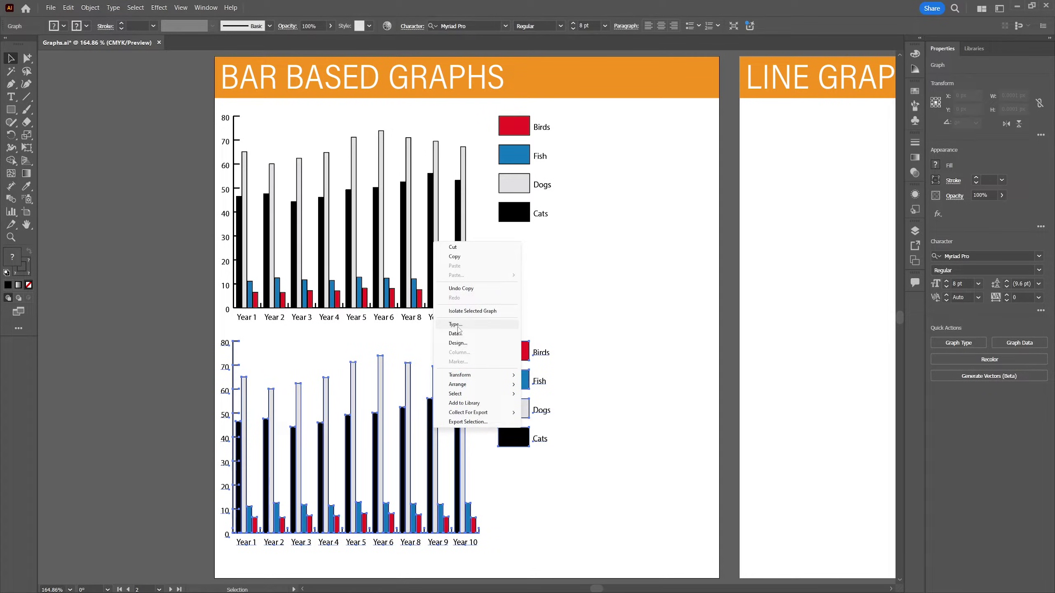
{"action": "left_click", "coordinate": [458, 326]}
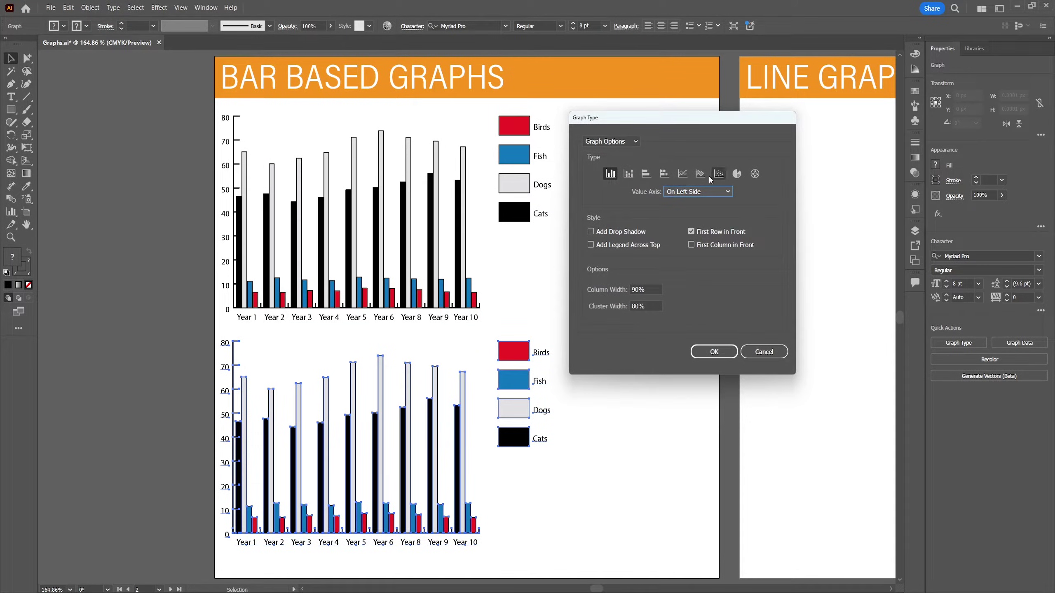
{"action": "left_click", "coordinate": [627, 177]}
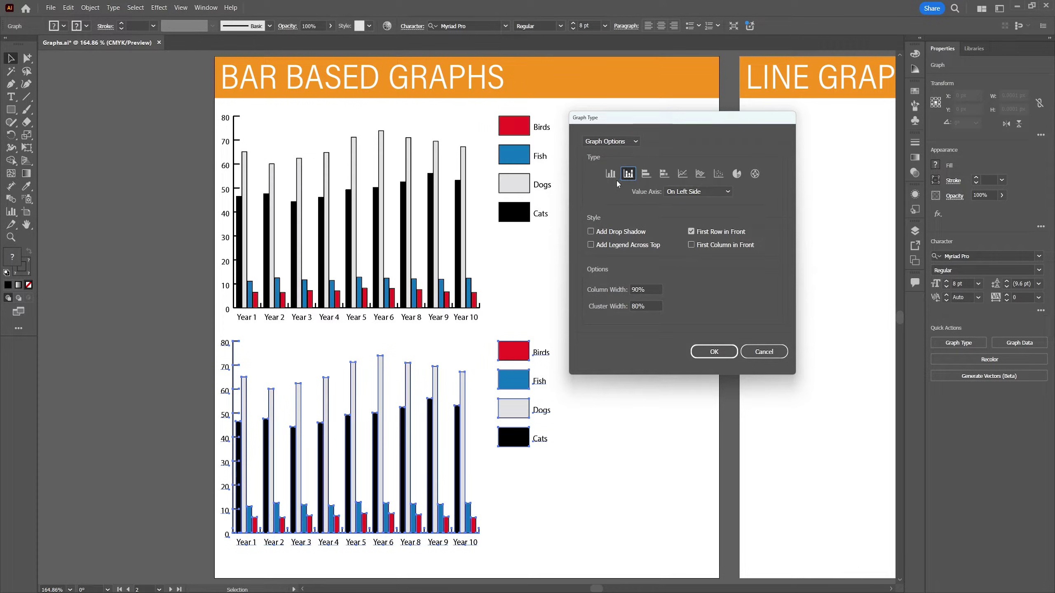
{"action": "left_click", "coordinate": [713, 352]}
{"action": "scroll", "coordinate": [708, 351], "scroll_direction": "up", "scroll_amount": 1}
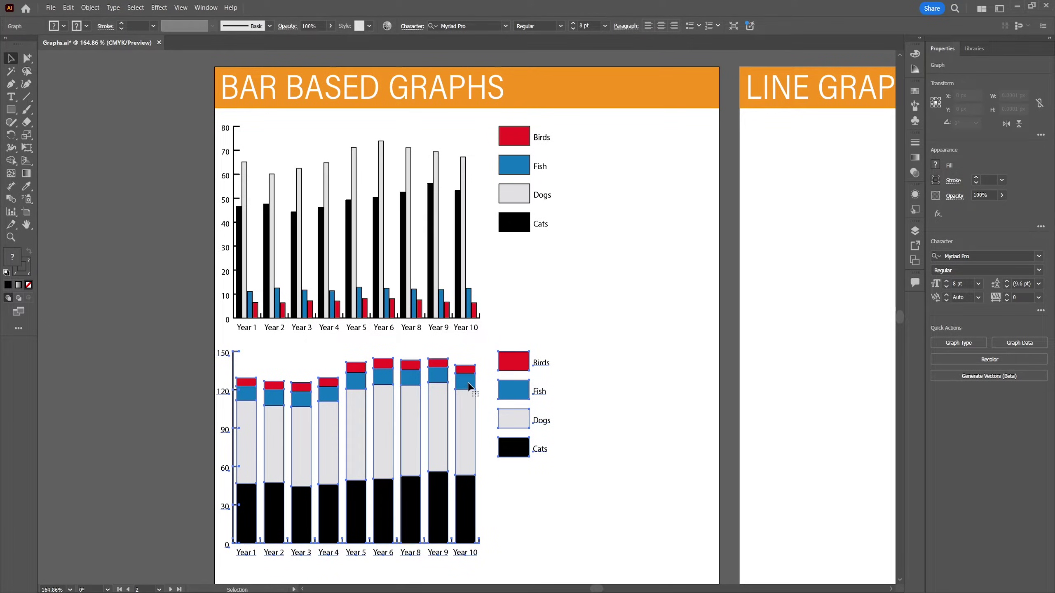
{"action": "left_click", "coordinate": [619, 417]}
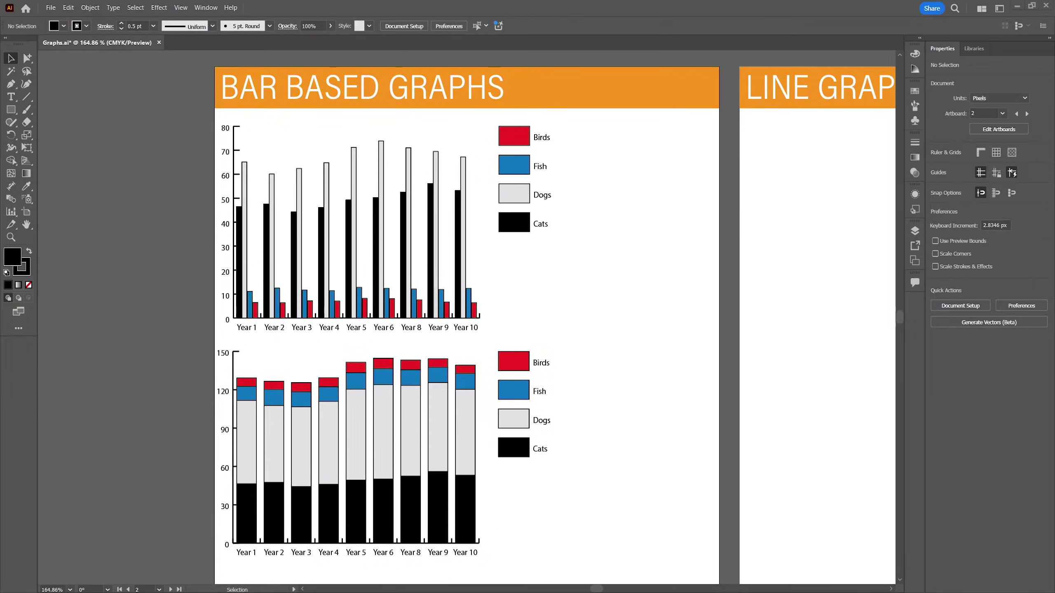
Step: Change the lower graph to a bar graph and shift it about 62 px to the right on the artboard
{"action": "left_click", "coordinate": [430, 403]}
{"action": "right_click", "coordinate": [431, 404]}
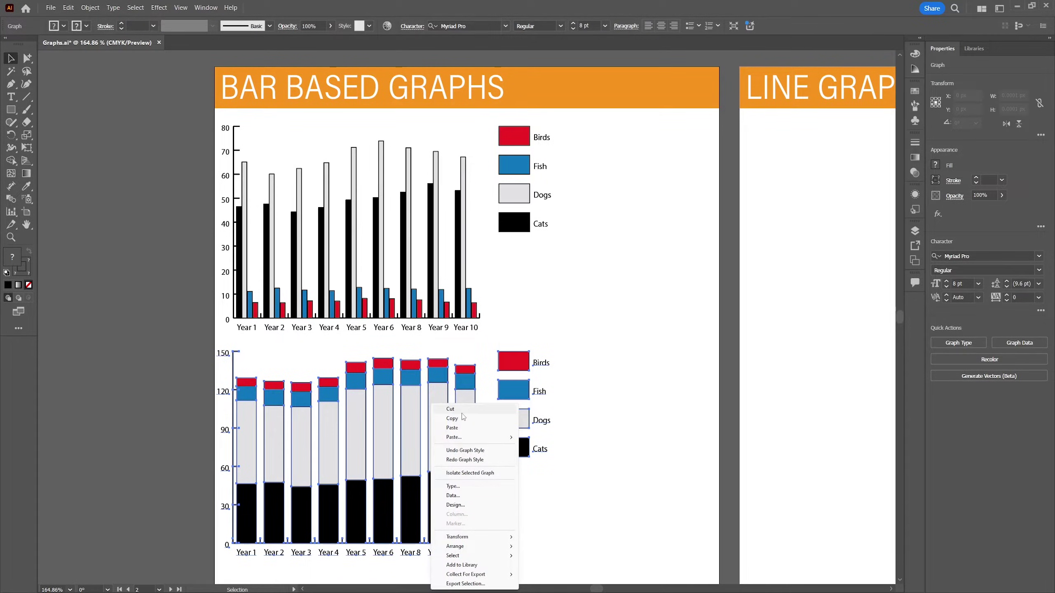
{"action": "left_click", "coordinate": [454, 489]}
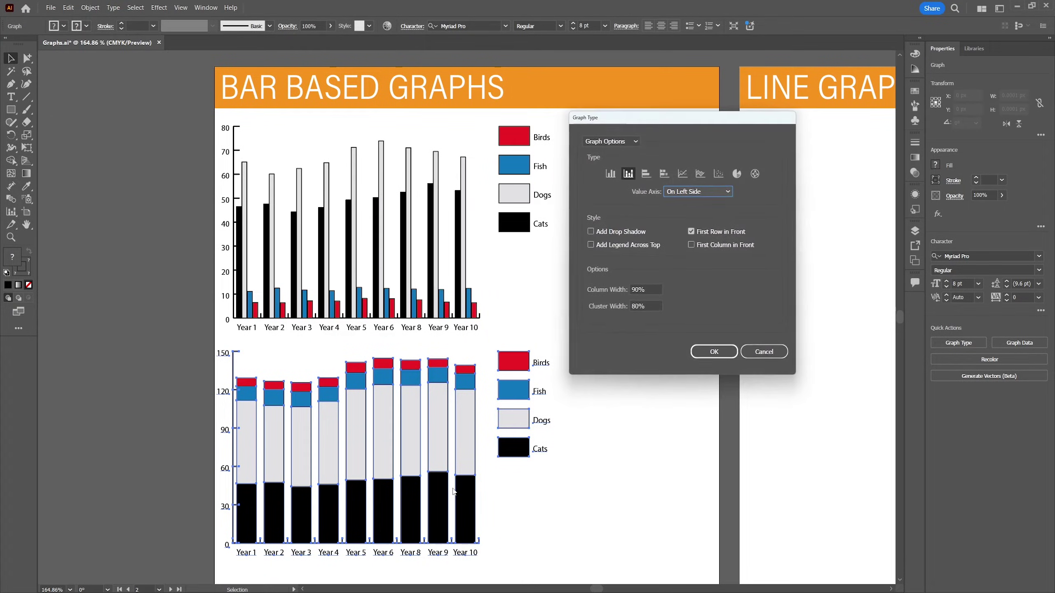
{"action": "left_click", "coordinate": [646, 174]}
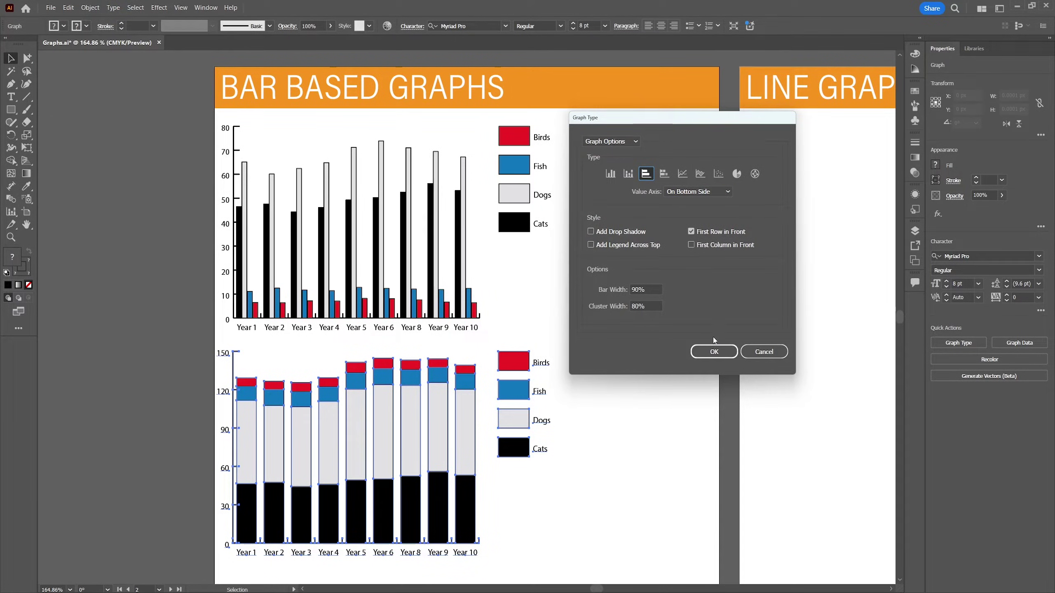
{"action": "left_click", "coordinate": [712, 351]}
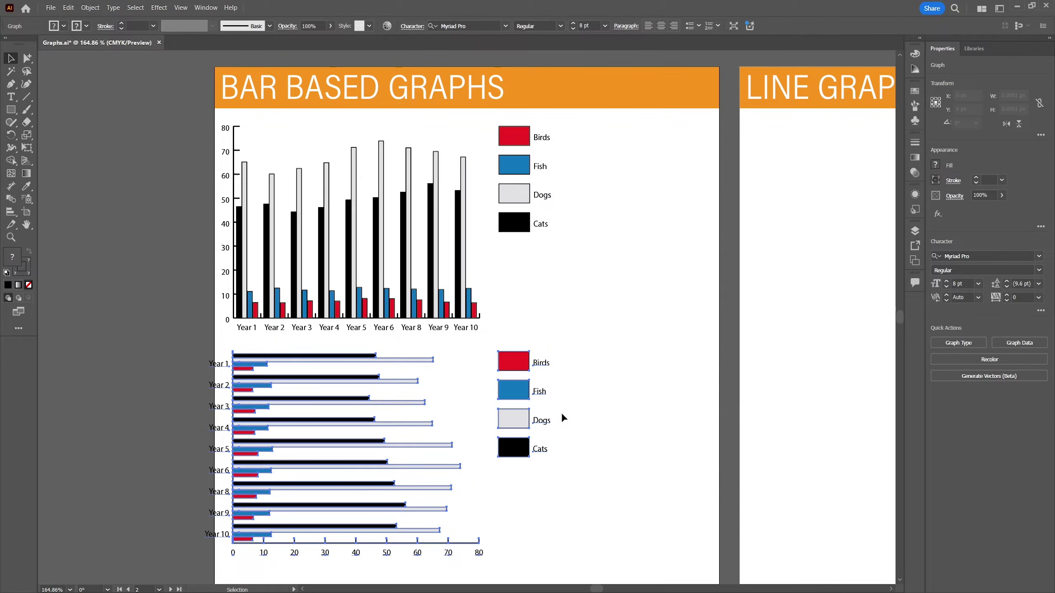
{"action": "left_click_drag", "start_coordinate": [358, 423], "coordinate": [421, 425]}
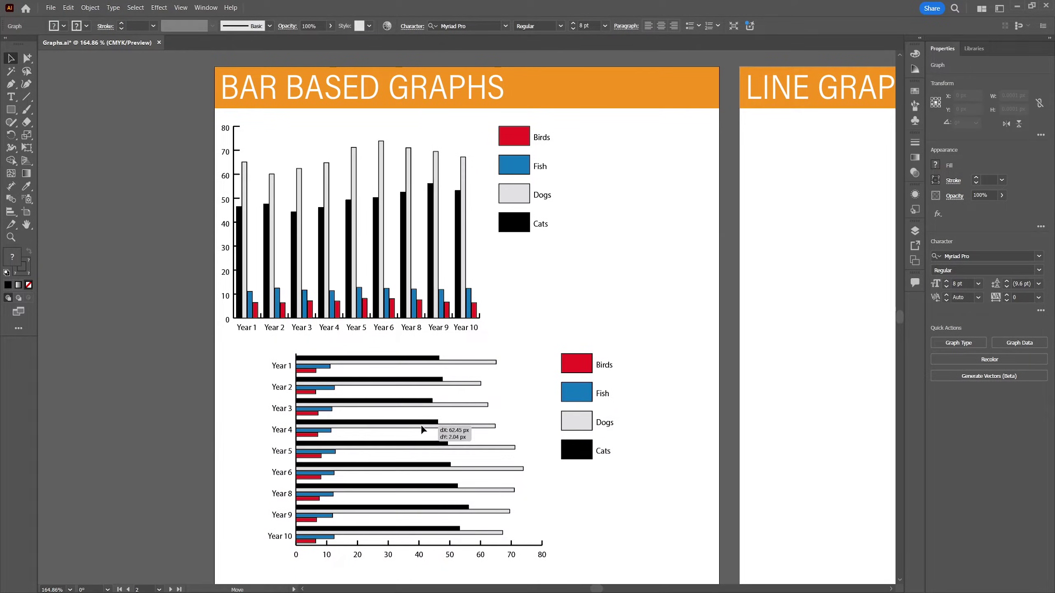
{"action": "left_click", "coordinate": [541, 460]}
Step: Change the lower graph to a stacked bar graph and deselect it
{"action": "right_click", "coordinate": [415, 419]}
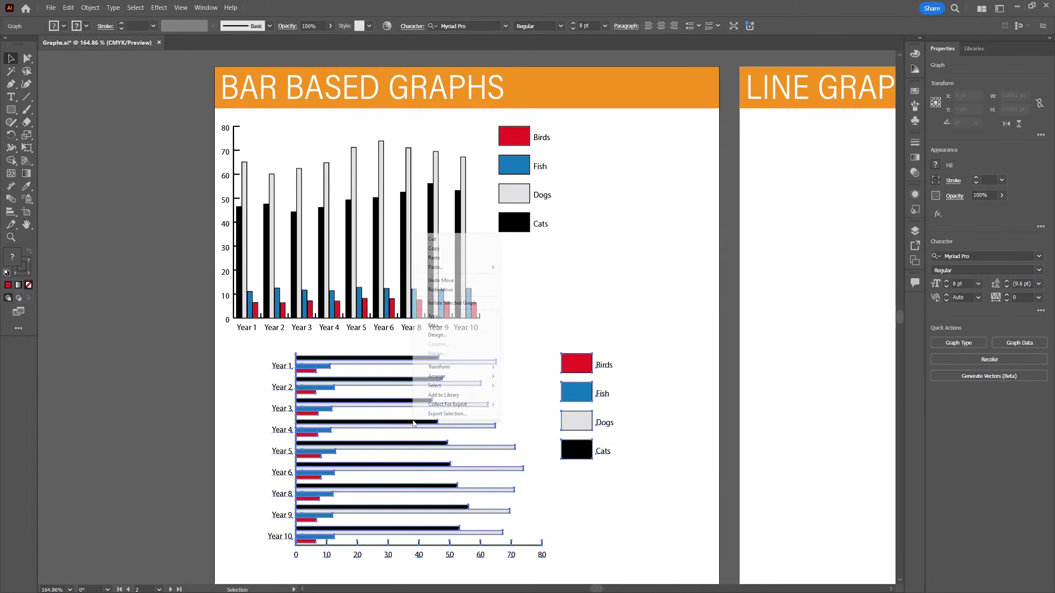
{"action": "left_click", "coordinate": [435, 315]}
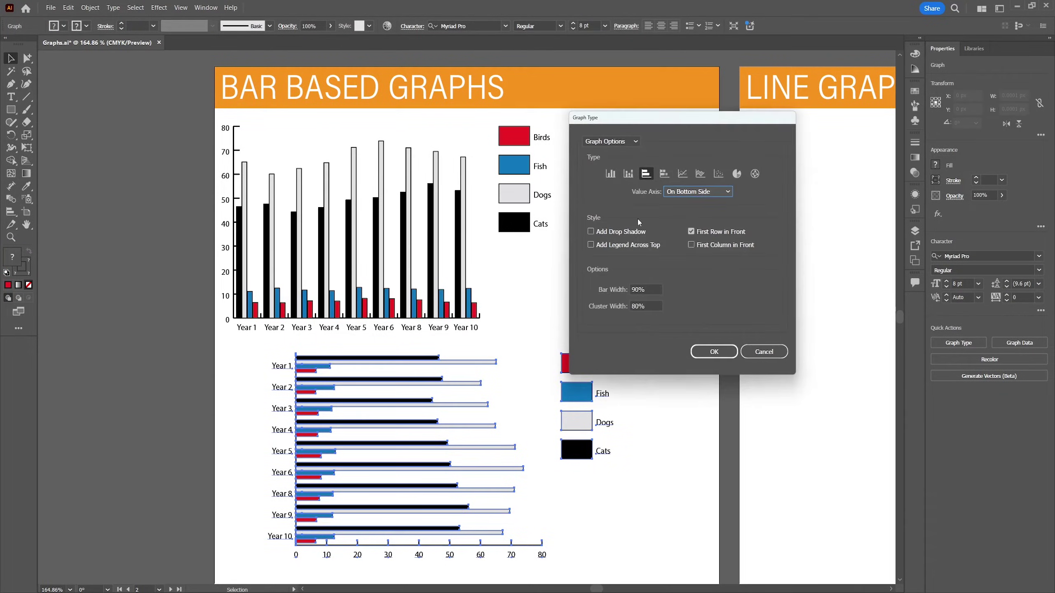
{"action": "left_click", "coordinate": [664, 176]}
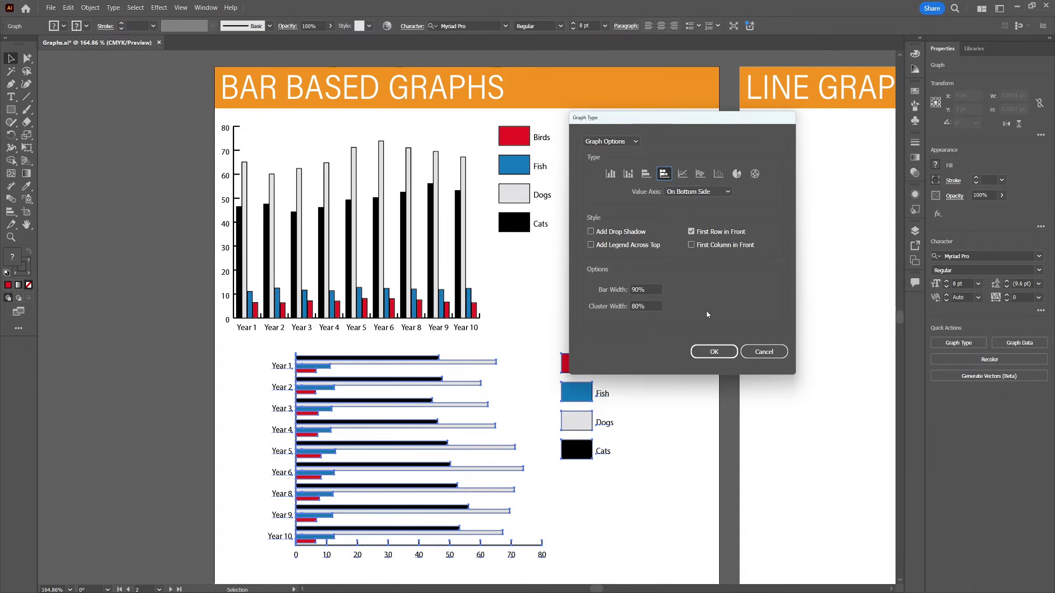
{"action": "left_click", "coordinate": [714, 352]}
{"action": "left_click", "coordinate": [701, 380]}
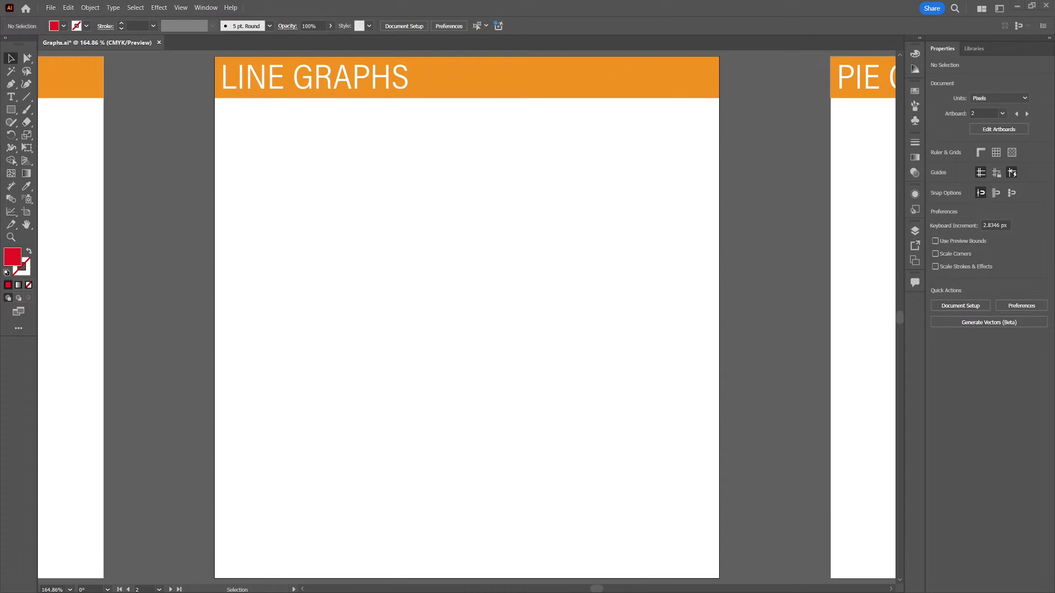
{"action": "left_click_drag", "start_coordinate": [10, 211], "coordinate": [62, 264]}
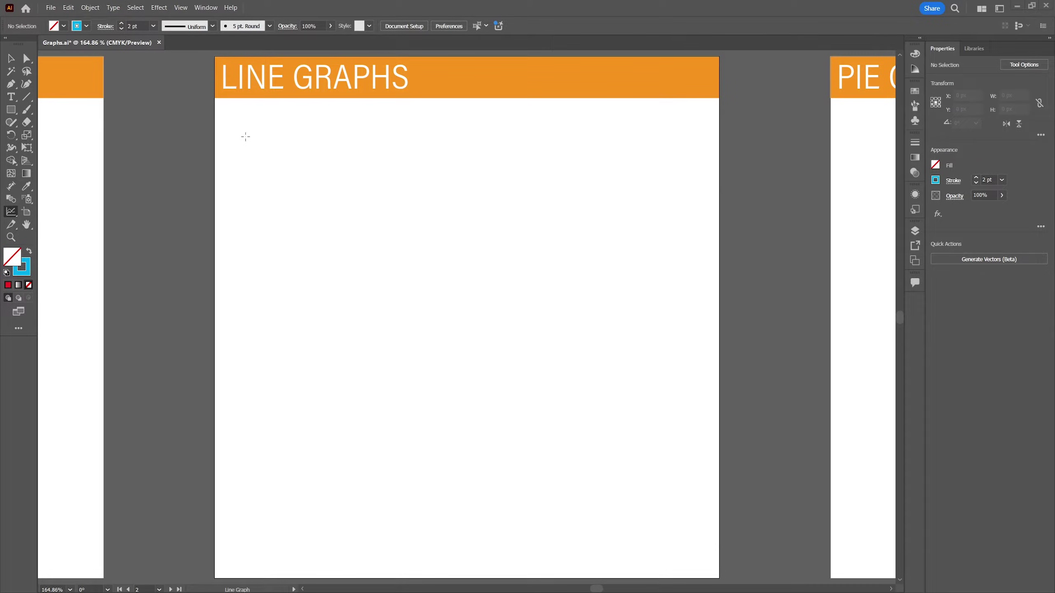
{"action": "left_click", "coordinate": [243, 124]}
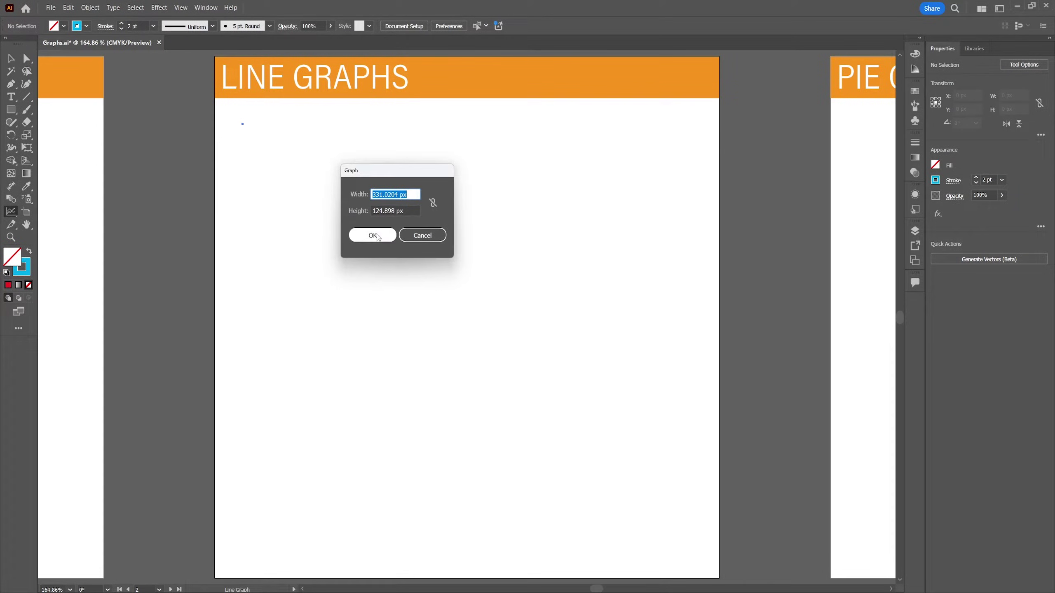
{"action": "left_click", "coordinate": [365, 235]}
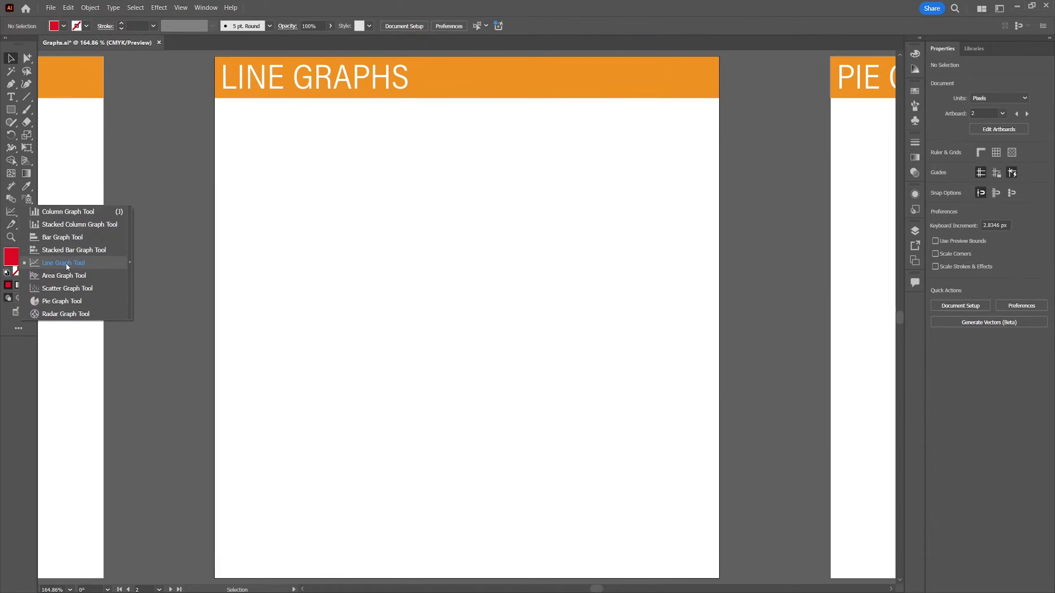
Step: Draw a line graph in the upper part of the LINE GRAPHS artboard, and paste and apply the pets table as its data
{"action": "left_click_drag", "start_coordinate": [66, 264], "coordinate": [64, 264]}
{"action": "left_click_drag", "start_coordinate": [289, 144], "coordinate": [628, 277]}
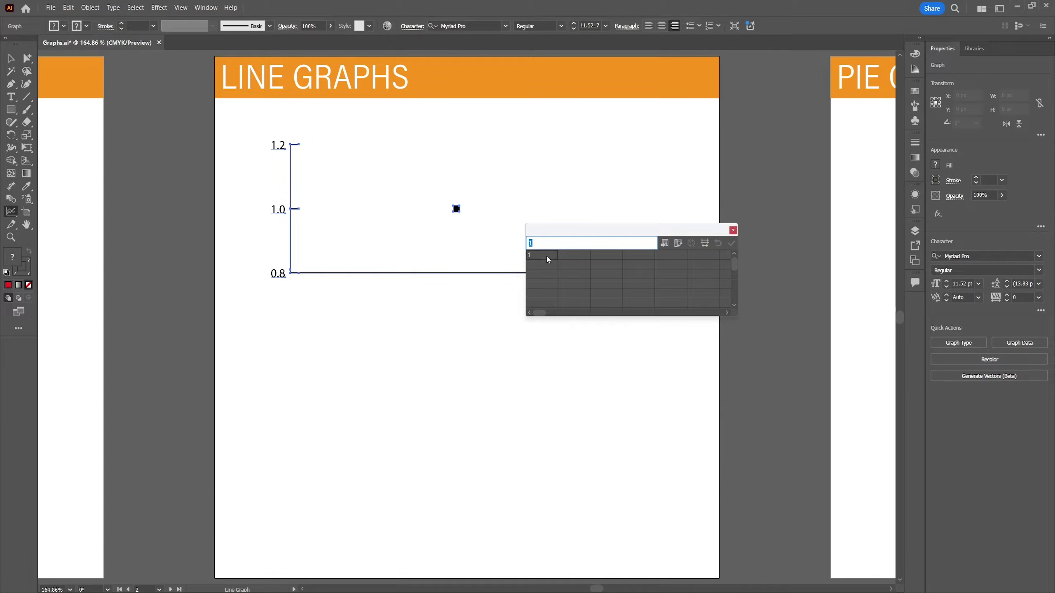
{"action": "key", "text": "ctrl+v"}
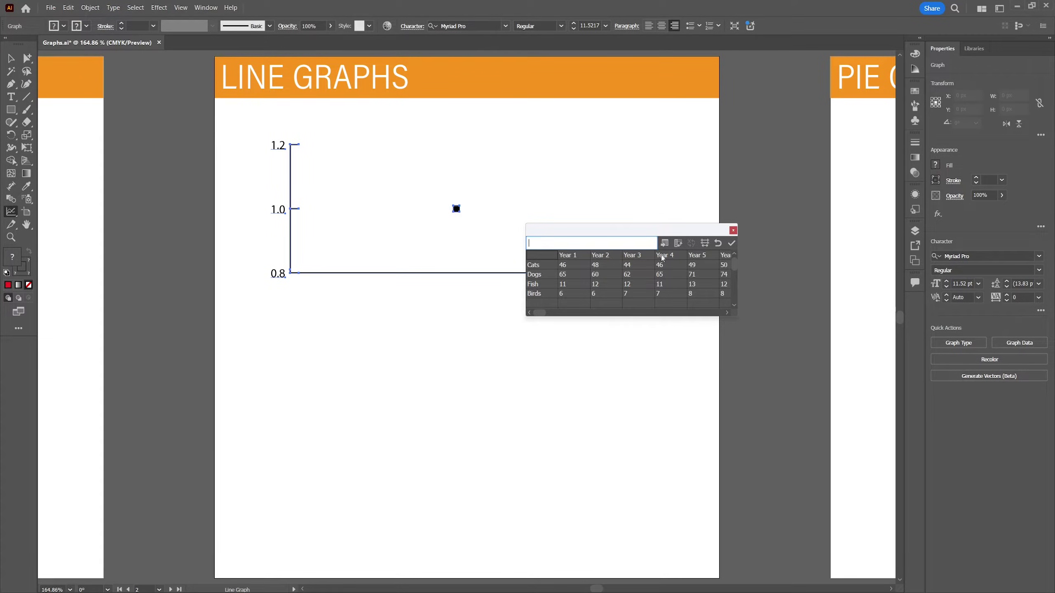
{"action": "left_click", "coordinate": [730, 244]}
{"action": "left_click_drag", "start_coordinate": [686, 225], "coordinate": [811, 344]}
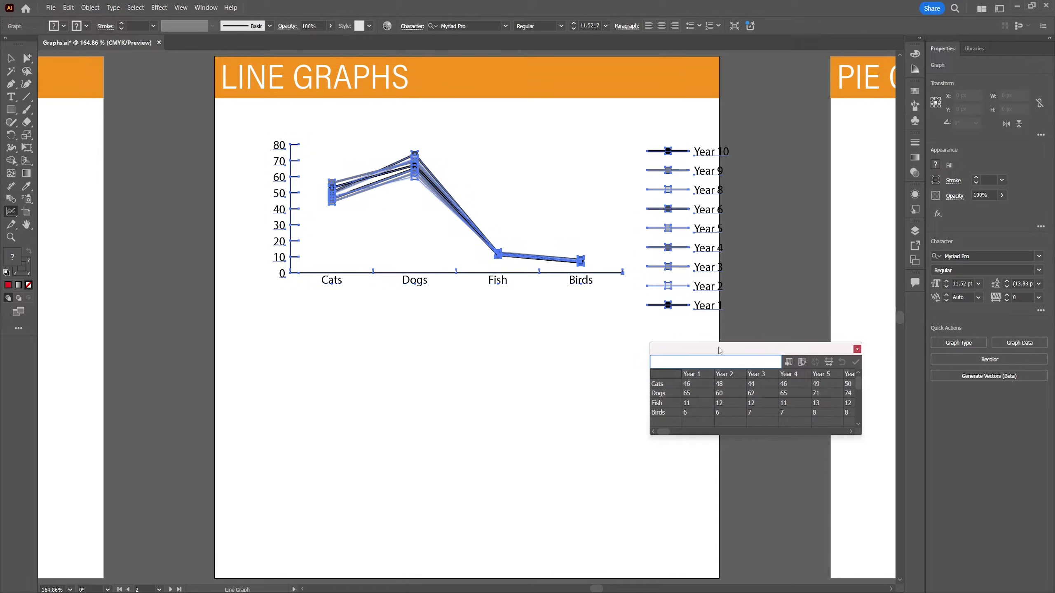
Step: Transpose the line graph's data to plot pets across the years, apply it, and shift the graph up and left so its legend fits the artboard
{"action": "left_click", "coordinate": [801, 364]}
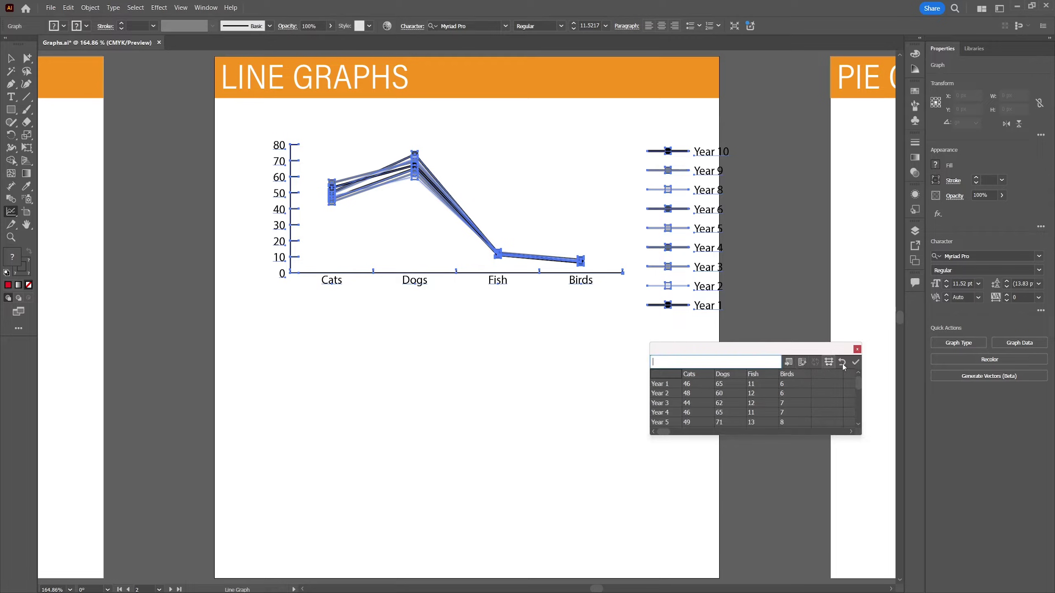
{"action": "left_click", "coordinate": [855, 364]}
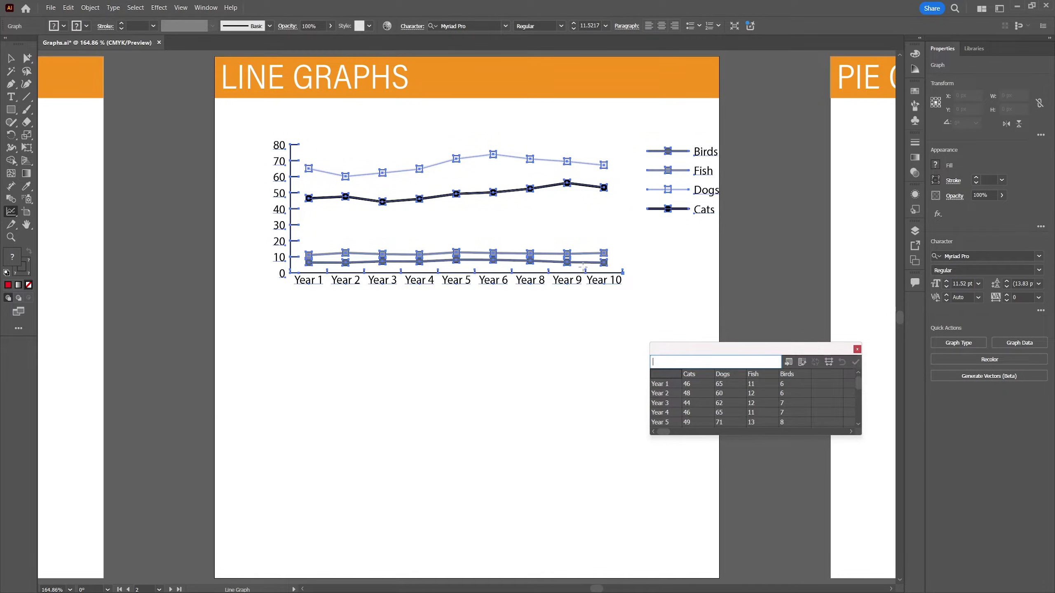
{"action": "key", "text": "v"}
{"action": "left_click_drag", "start_coordinate": [282, 146], "coordinate": [257, 133]}
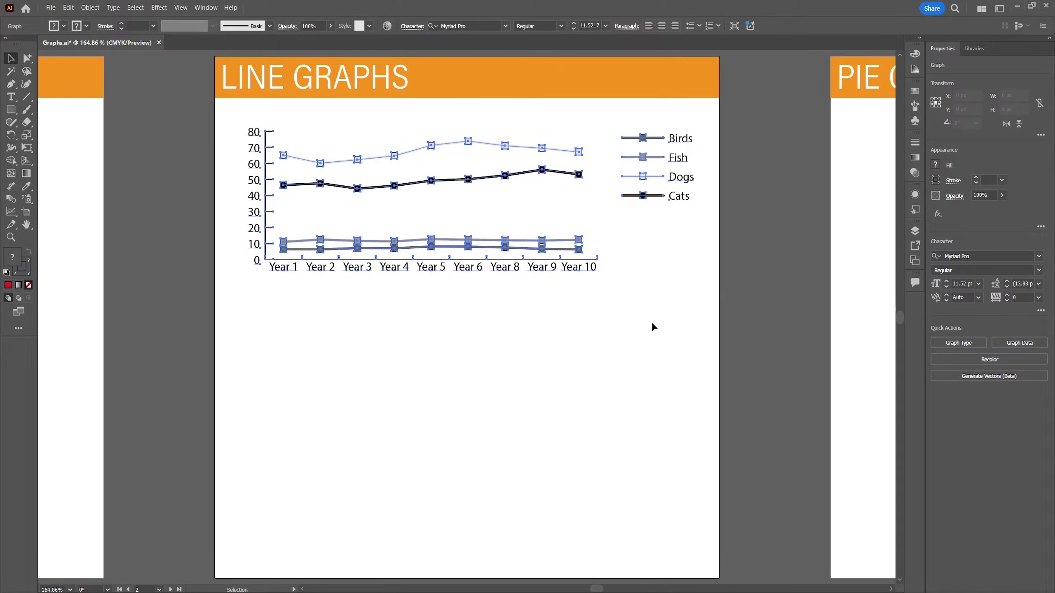
{"action": "left_click", "coordinate": [668, 327]}
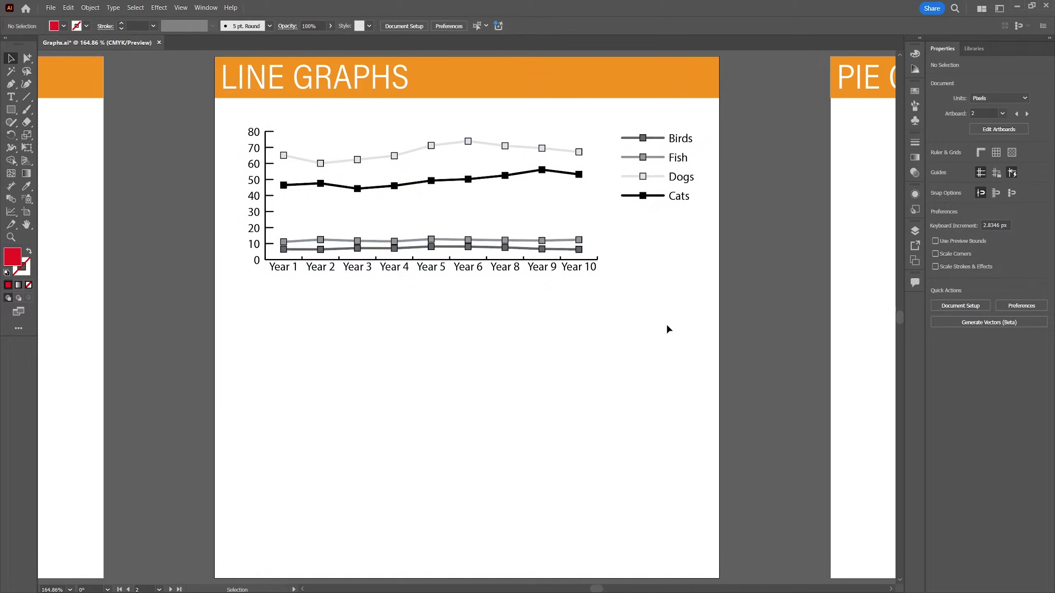
Step: Turn off Mark Data Points in the line graph's type options
{"action": "right_click", "coordinate": [431, 183]}
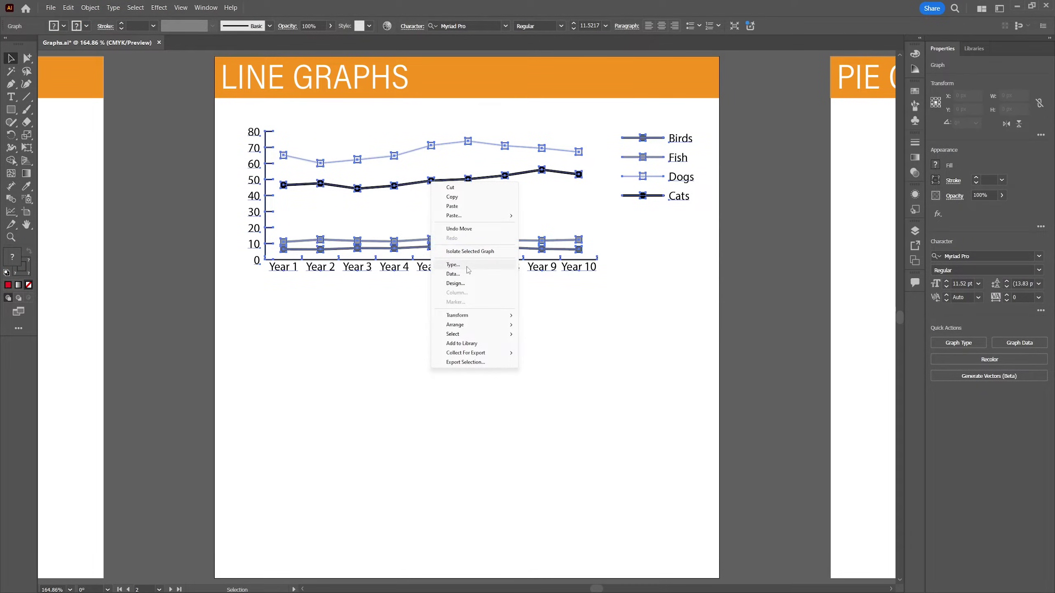
{"action": "left_click", "coordinate": [453, 265]}
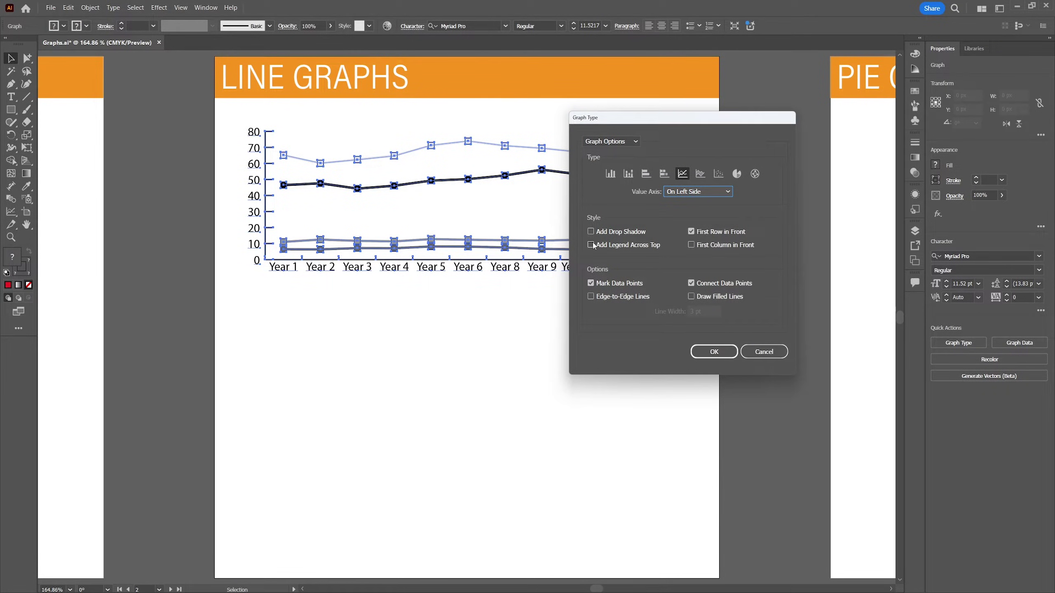
{"action": "left_click_drag", "start_coordinate": [652, 123], "coordinate": [807, 98]}
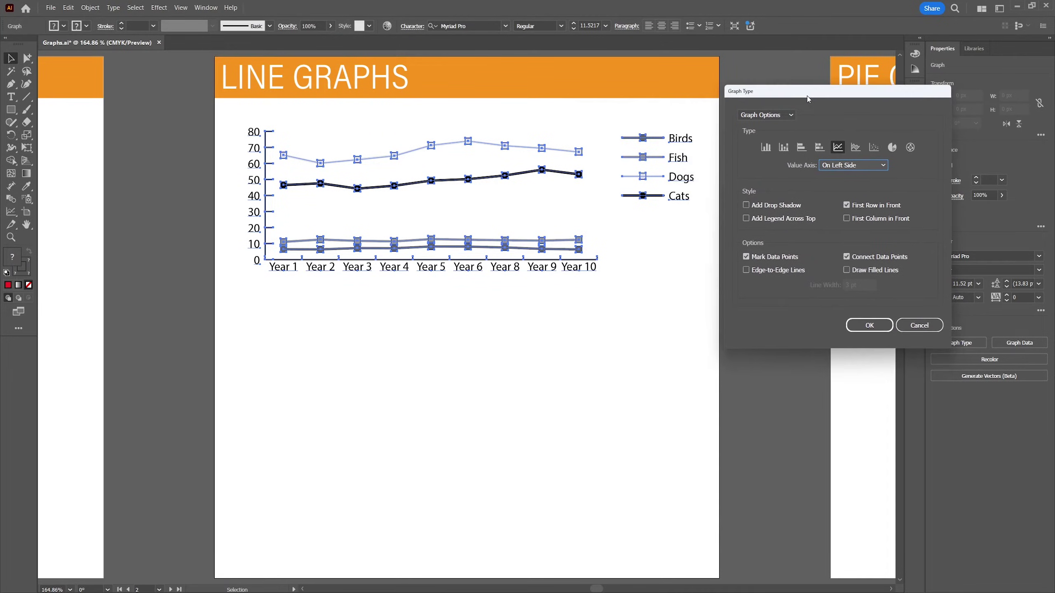
{"action": "left_click", "coordinate": [771, 261]}
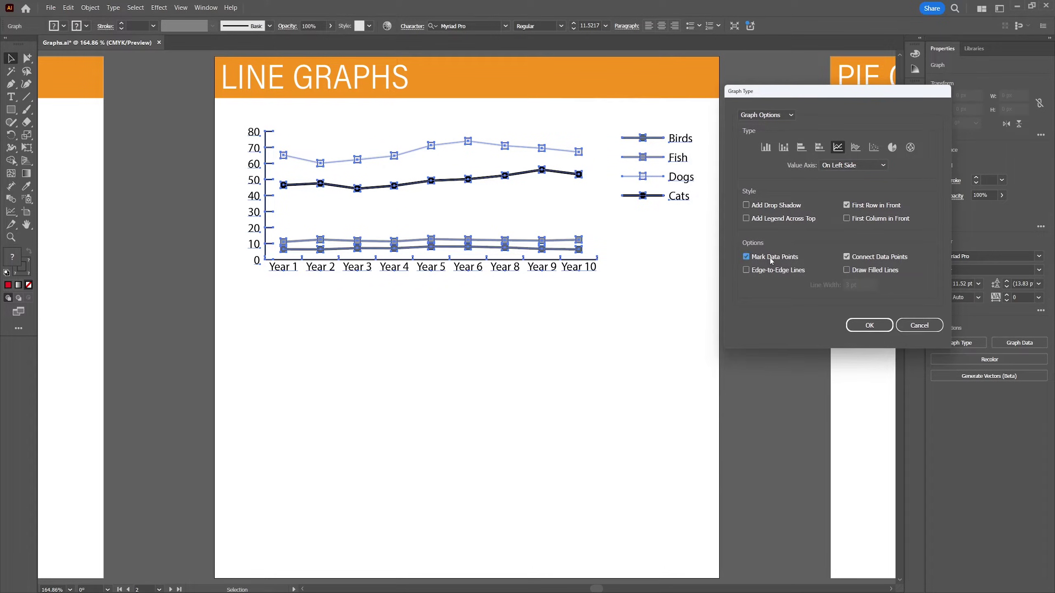
{"action": "left_click", "coordinate": [866, 325]}
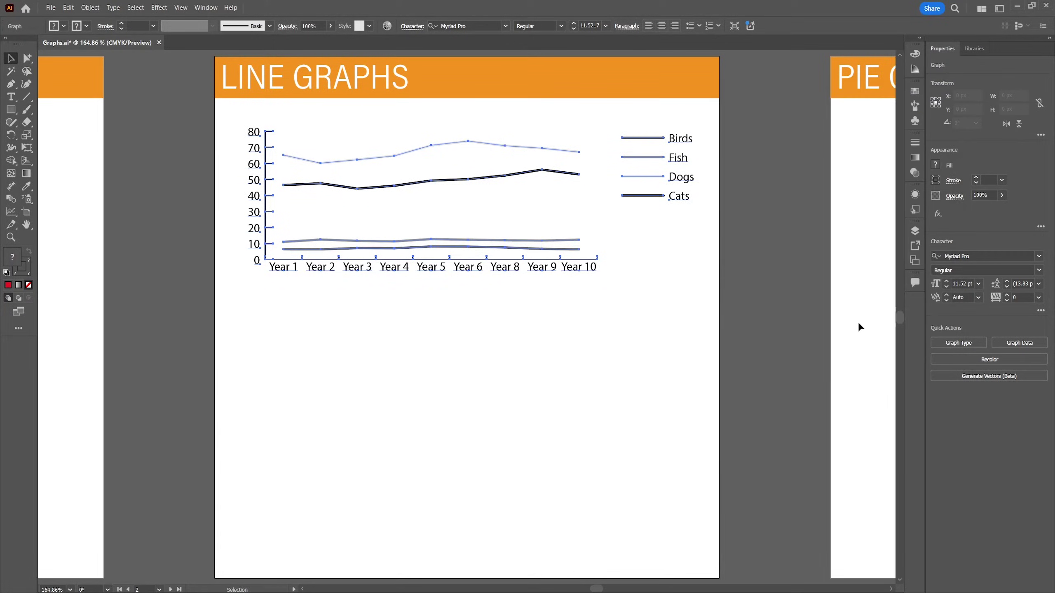
Step: Enable Edge-to-Edge Lines so the line graph's series span the full width of the axis
{"action": "right_click", "coordinate": [478, 179]}
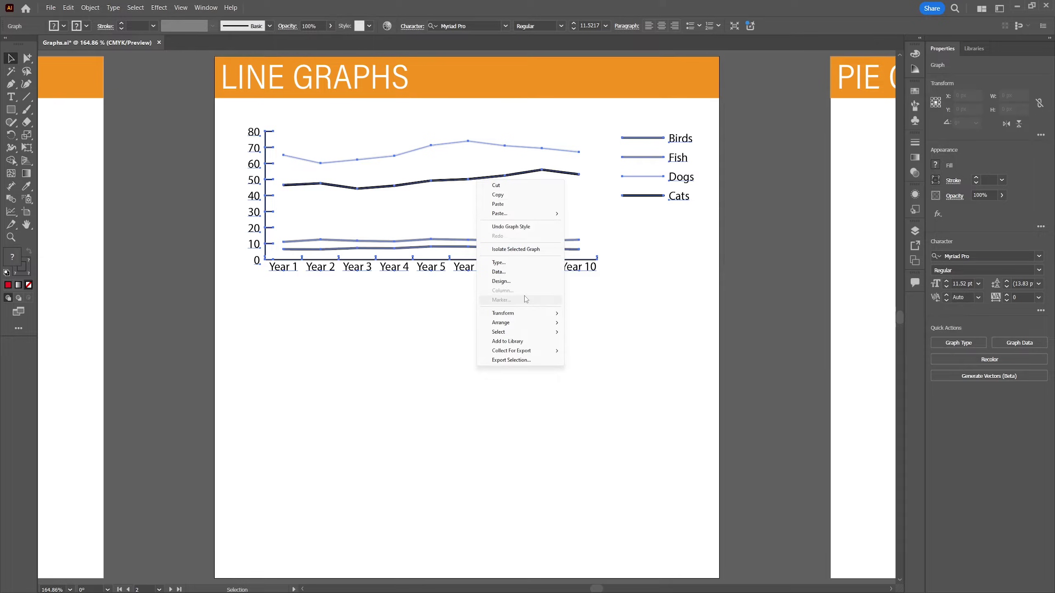
{"action": "left_click", "coordinate": [506, 263]}
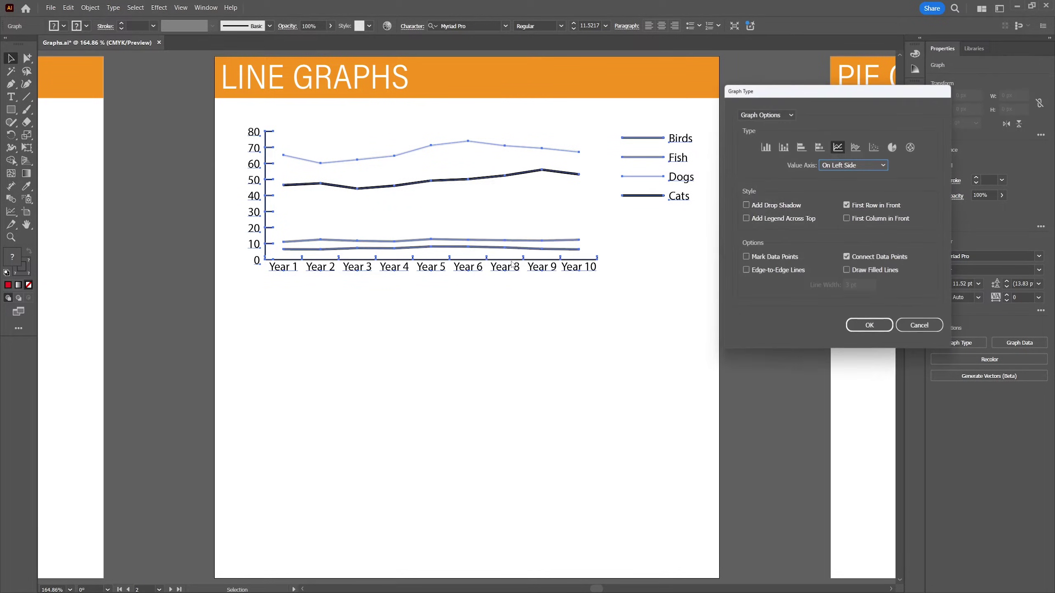
{"action": "left_click", "coordinate": [775, 271]}
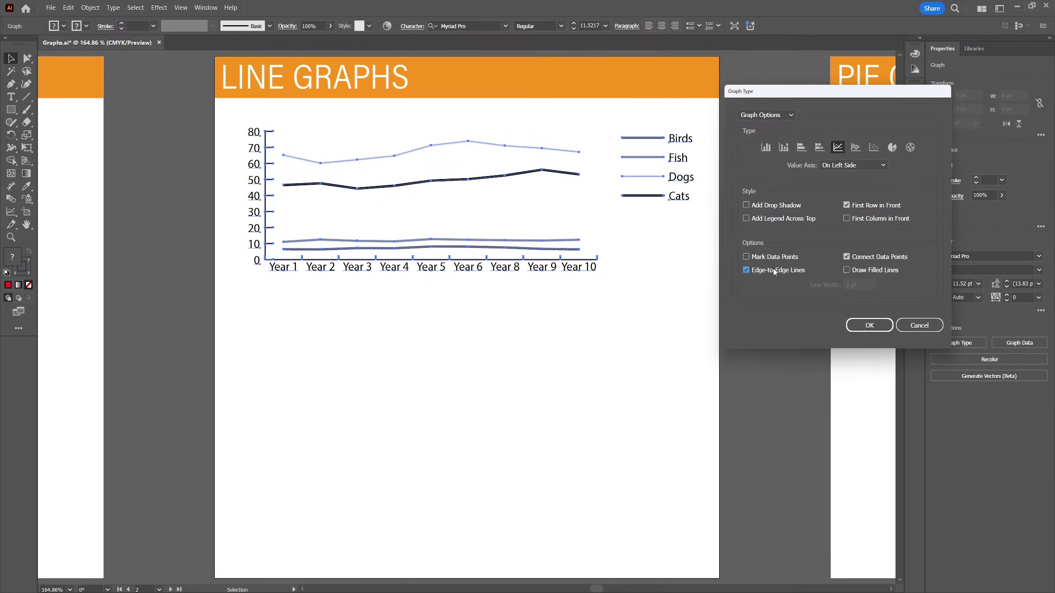
{"action": "left_click", "coordinate": [869, 325]}
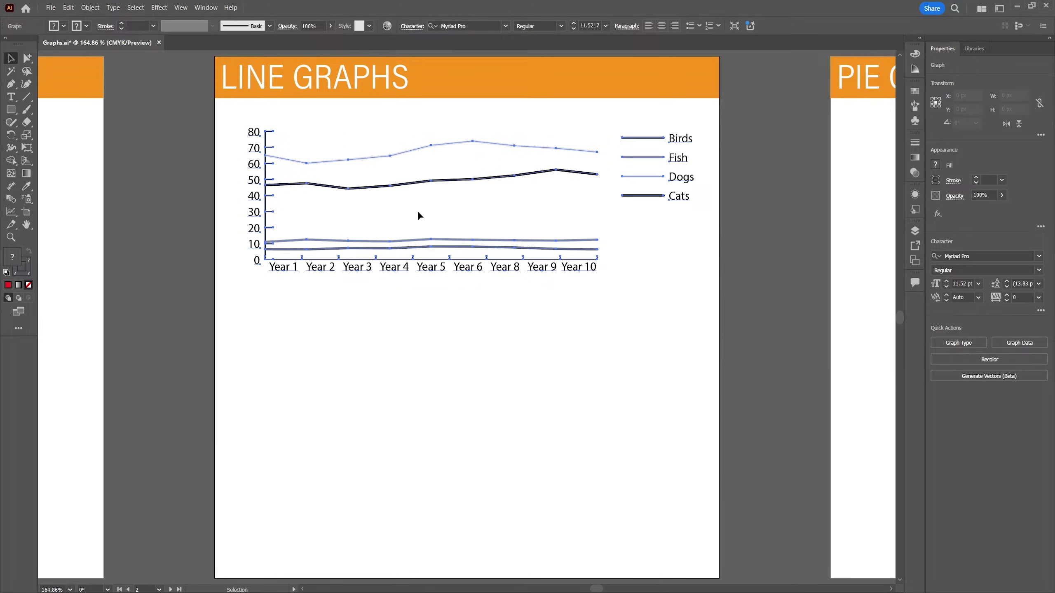
Step: Enable Draw Filled Lines for the line graph's series
{"action": "right_click", "coordinate": [535, 175]}
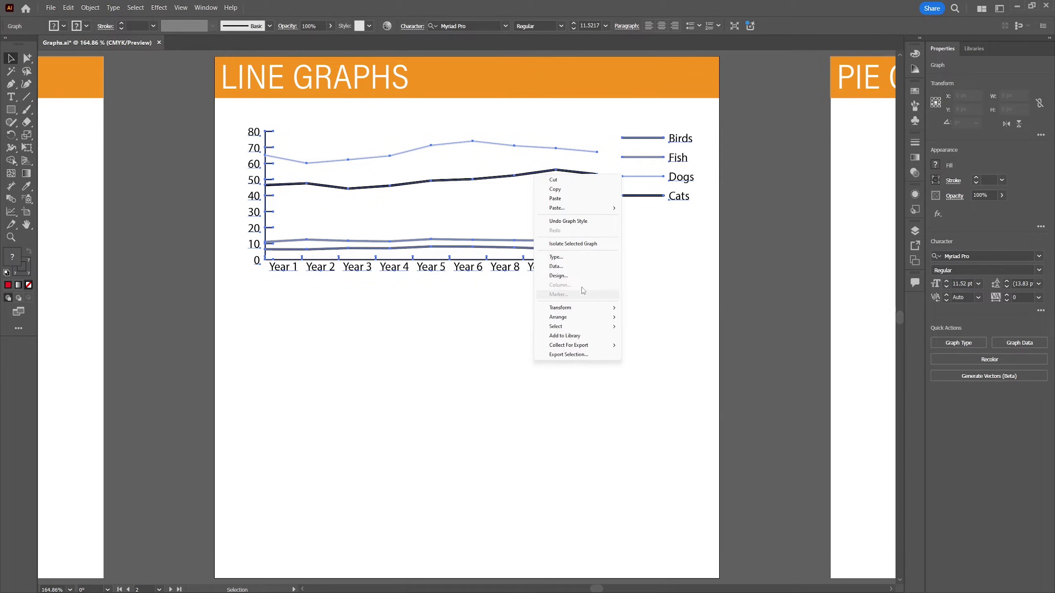
{"action": "left_click", "coordinate": [556, 257]}
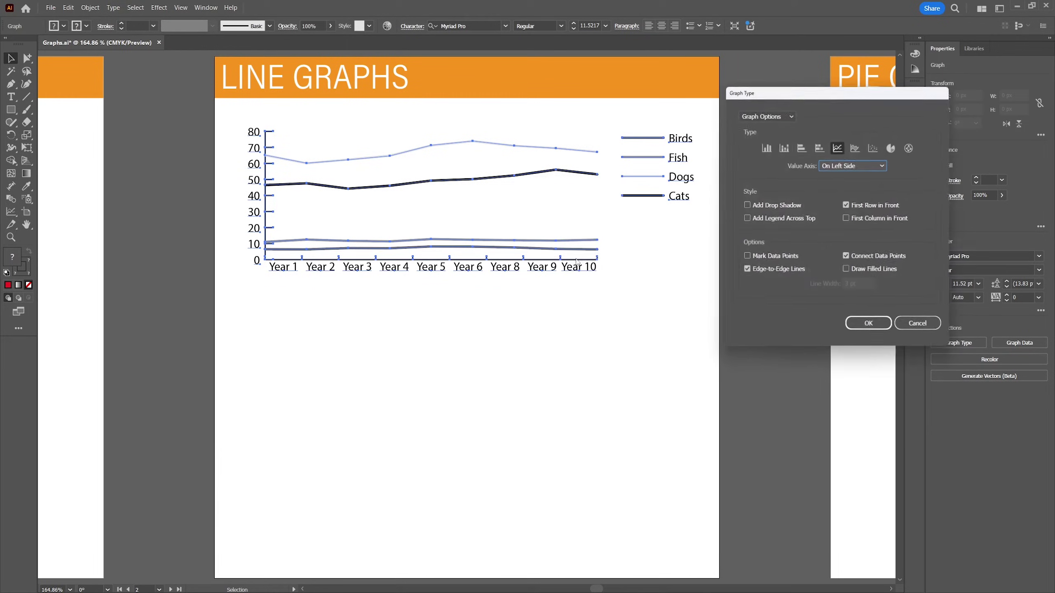
{"action": "left_click", "coordinate": [847, 270]}
{"action": "left_click", "coordinate": [859, 324]}
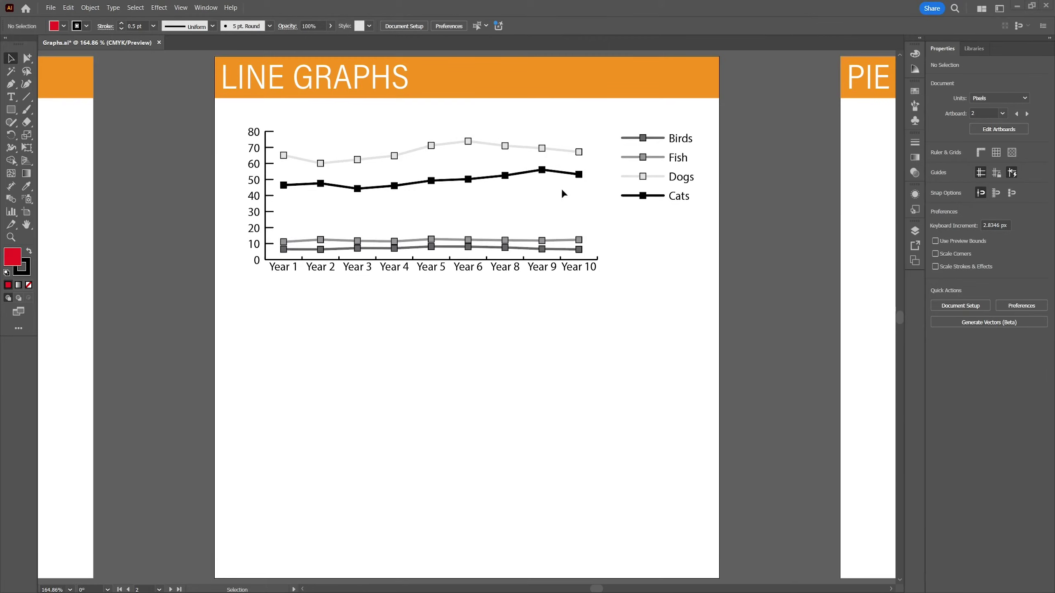
Step: Select the Birds series line together with its legend line using the Group Selection tool, and set their stroke to red
{"action": "left_click", "coordinate": [28, 58]}
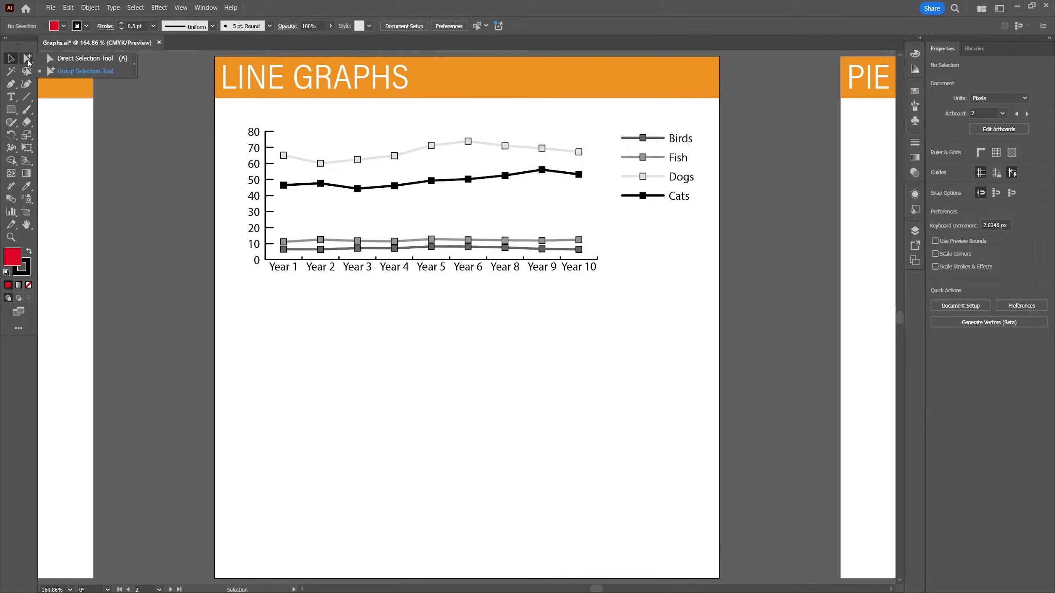
{"action": "left_click", "coordinate": [77, 74]}
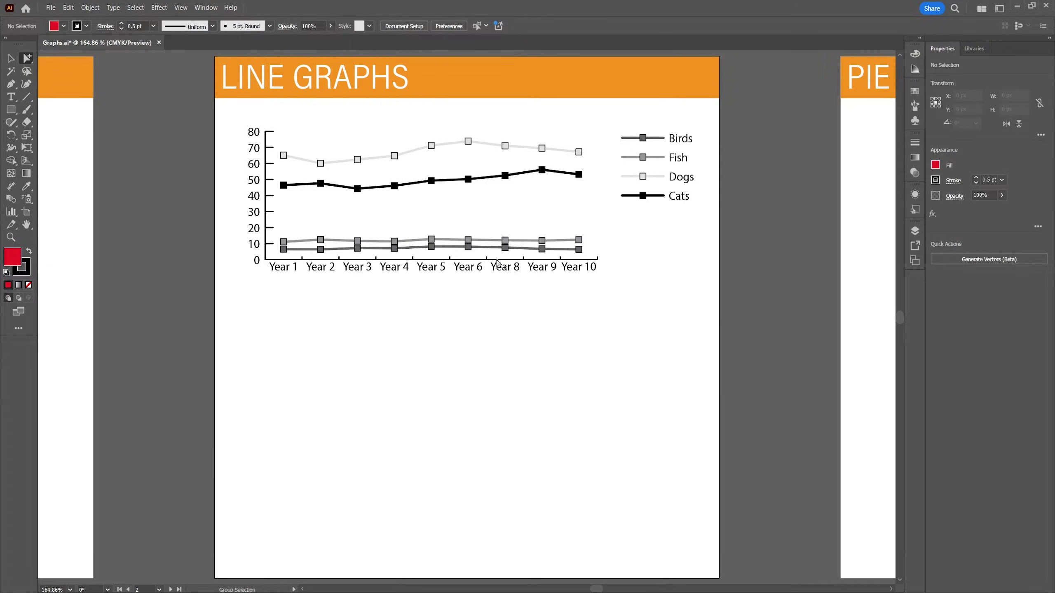
{"action": "double_click", "coordinate": [661, 141]}
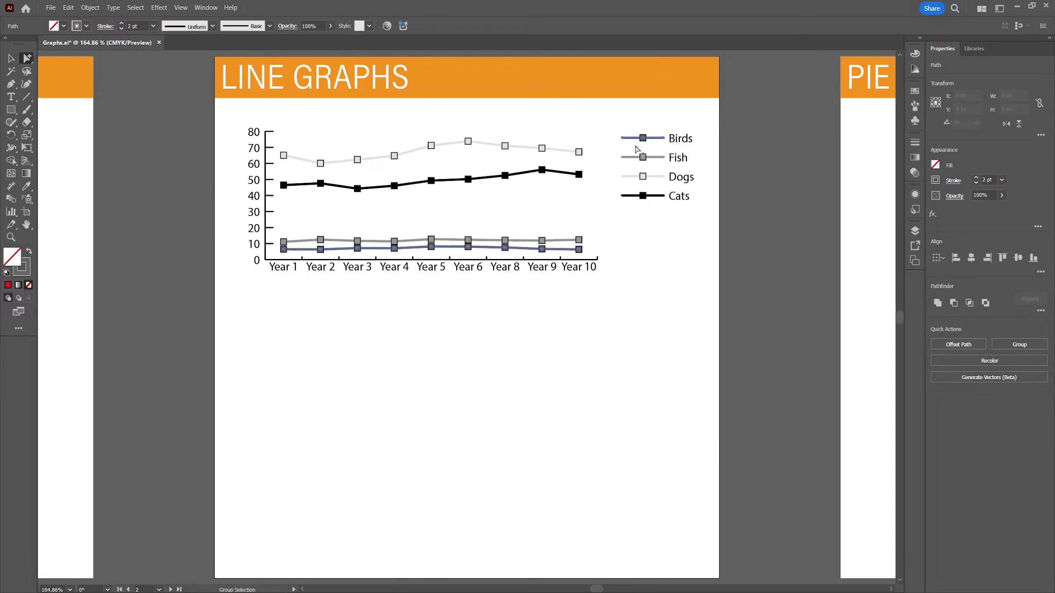
{"action": "left_click", "coordinate": [87, 26]}
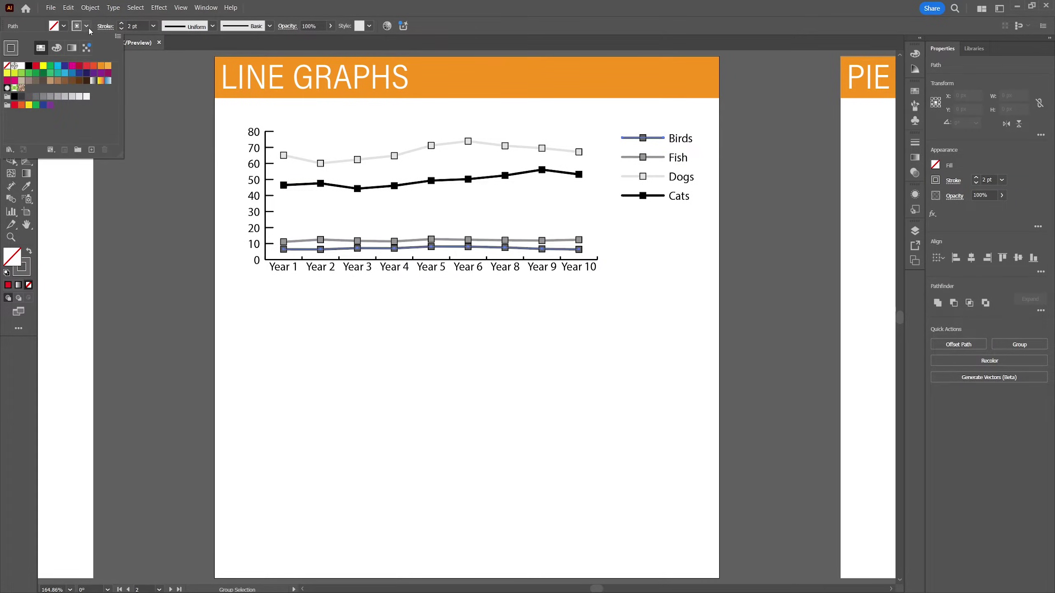
{"action": "left_click", "coordinate": [36, 65]}
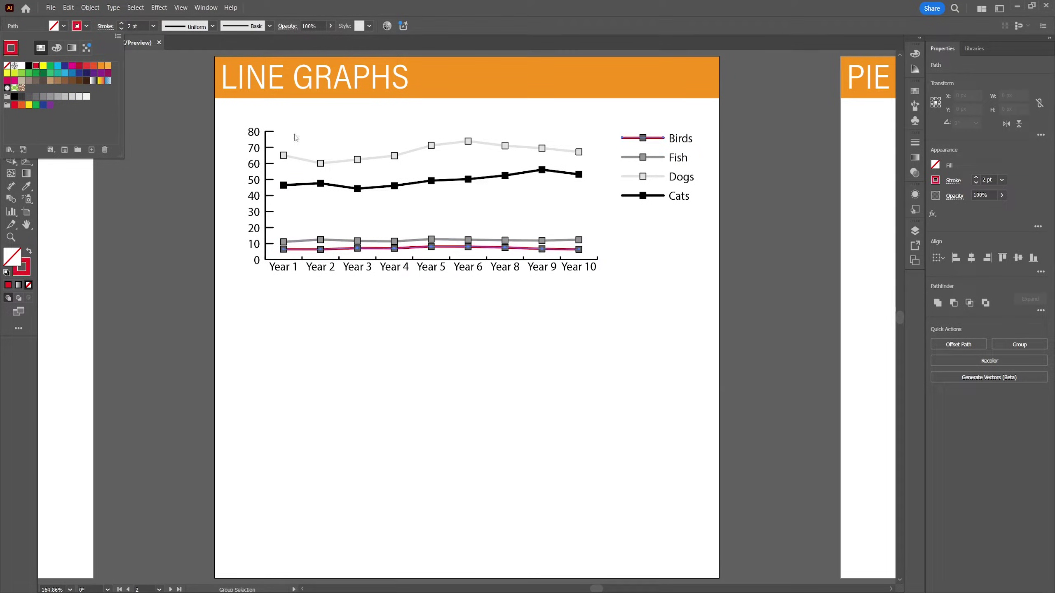
{"action": "left_click", "coordinate": [549, 305]}
{"action": "left_click", "coordinate": [550, 307]}
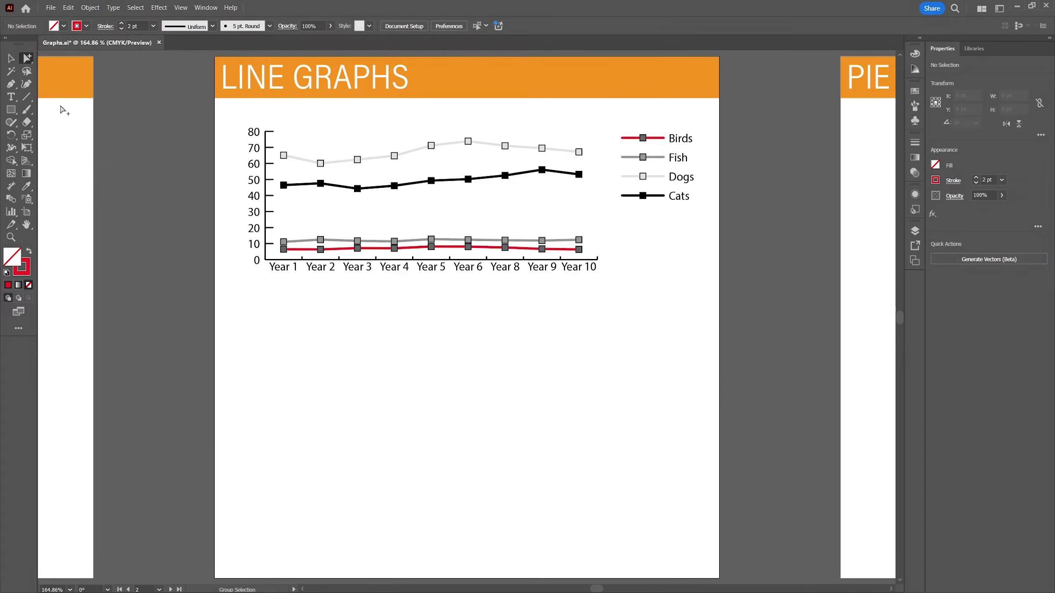
Step: Select the Fish series line with its legend line using the Group Selection tool, and open its stroke colour swatches
{"action": "left_click_drag", "start_coordinate": [27, 58], "coordinate": [77, 73]}
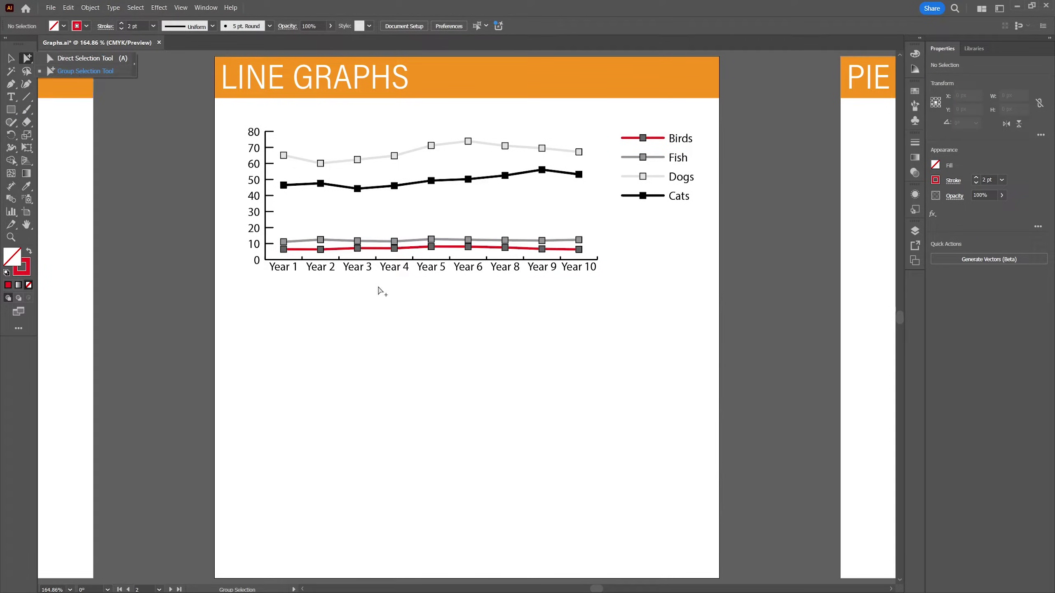
{"action": "double_click", "coordinate": [657, 158]}
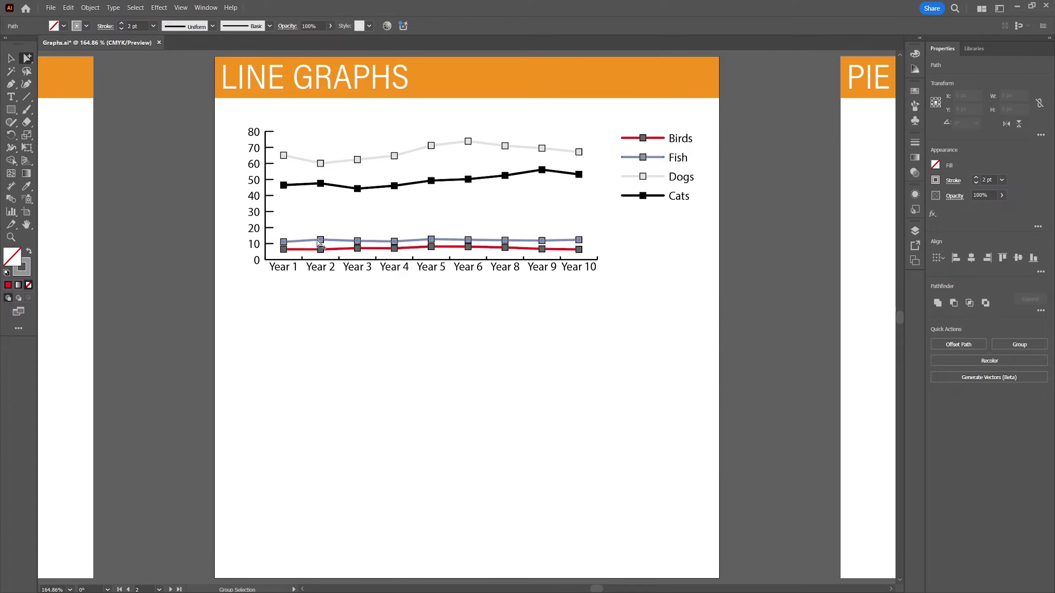
{"action": "left_click", "coordinate": [86, 27]}
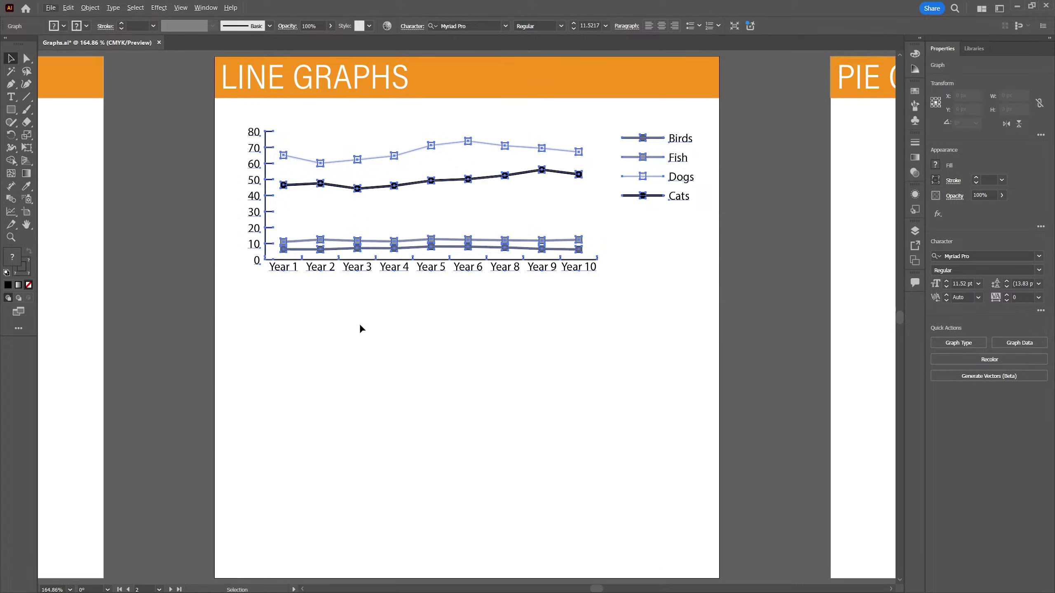
Step: Duplicate the line graph into the lower part of the LINE GRAPHS artboard, and change the copy to an area graph
{"action": "left_click_drag", "start_coordinate": [359, 258], "coordinate": [358, 481]}
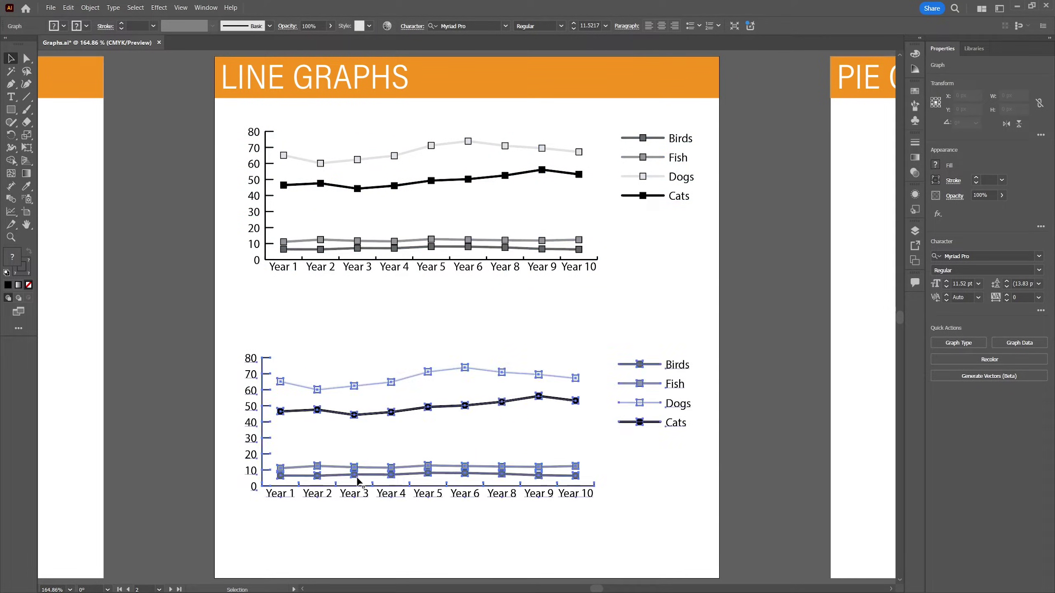
{"action": "right_click", "coordinate": [372, 414]}
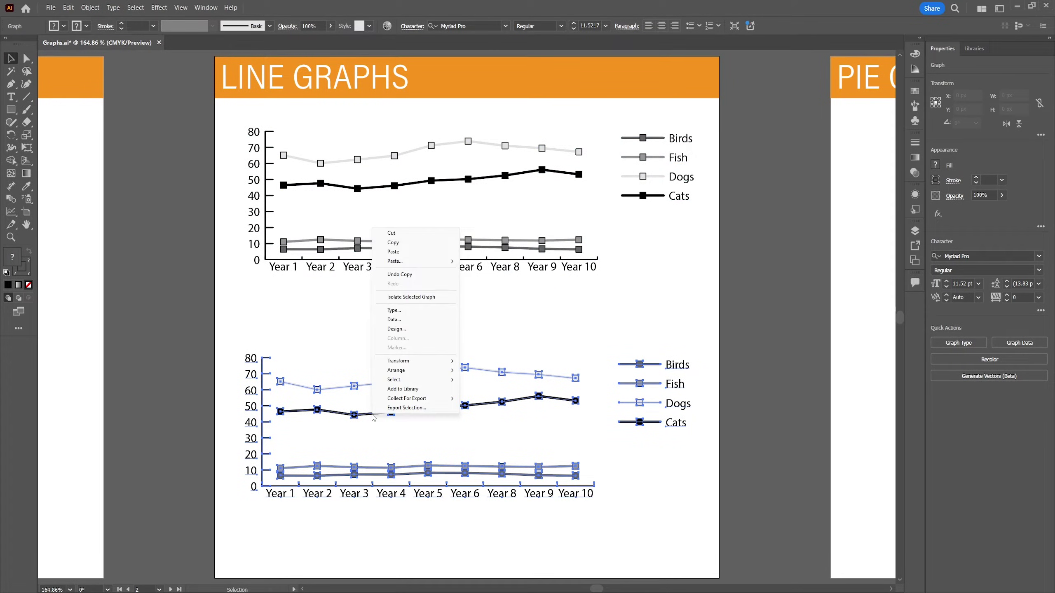
{"action": "left_click", "coordinate": [393, 311]}
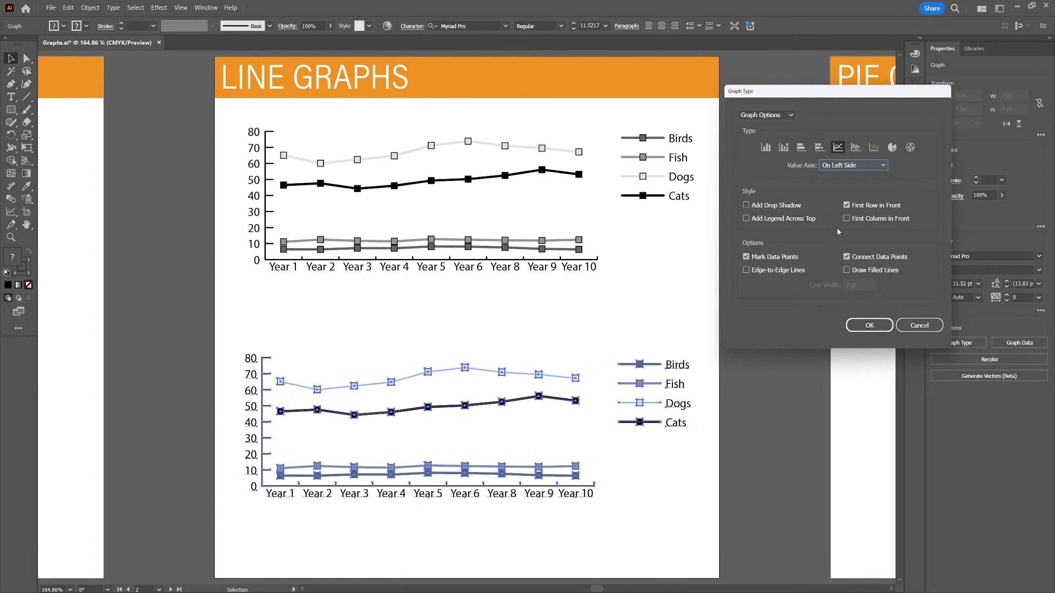
{"action": "left_click", "coordinate": [856, 147]}
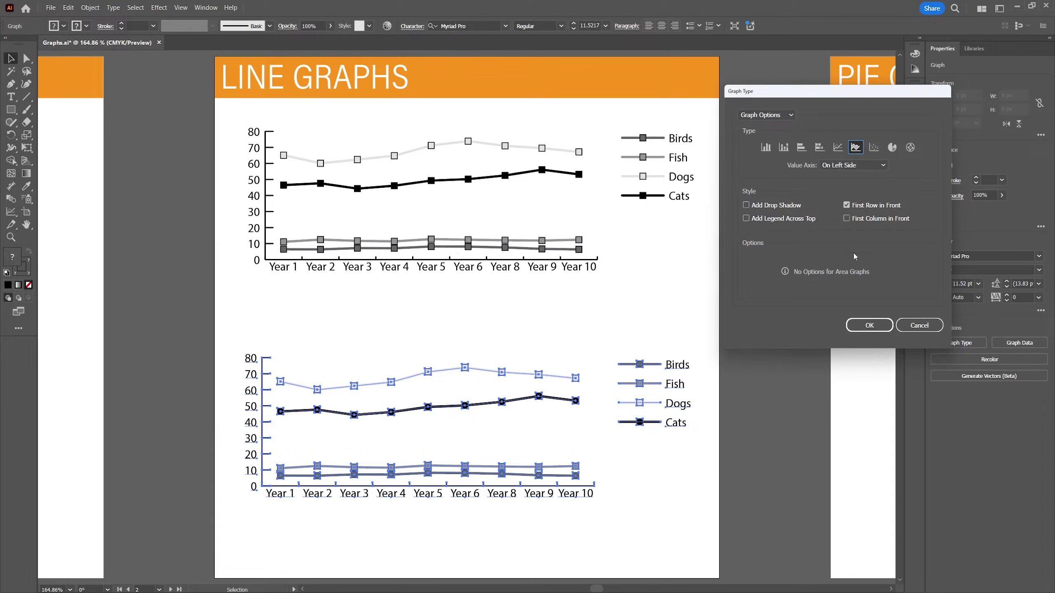
{"action": "left_click", "coordinate": [868, 328]}
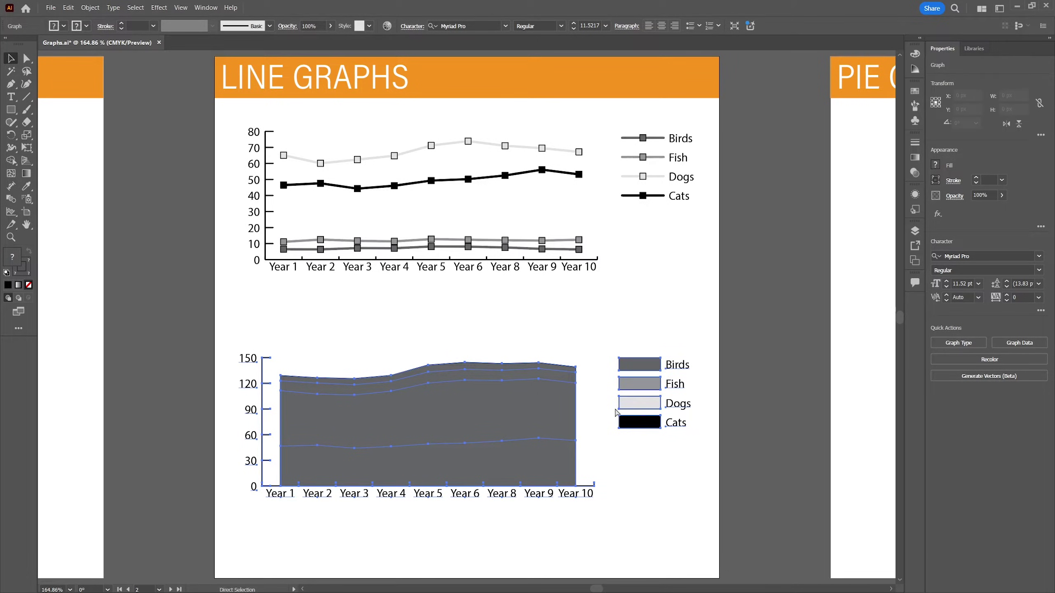
Step: Examine the area graph's stacked shapes in outline view, and return to the normal preview
{"action": "key", "text": "ctrl+y"}
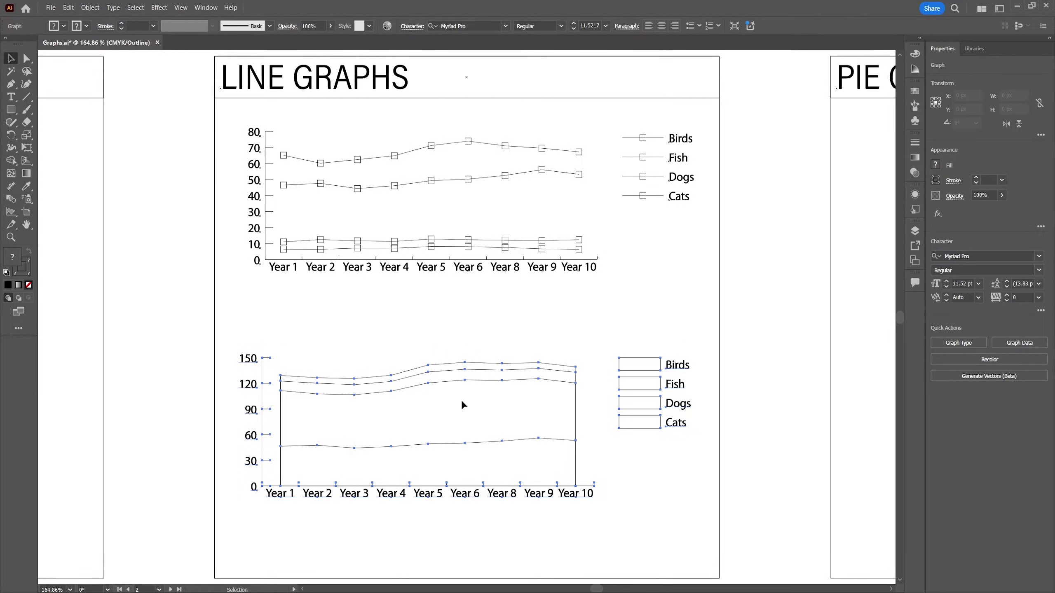
{"action": "key", "text": "ctrl"}
{"action": "key", "text": "ctrl+y"}
Step: Enable First Column in Front for the lower area graph, keeping First Row in Front on
{"action": "right_click", "coordinate": [505, 400]}
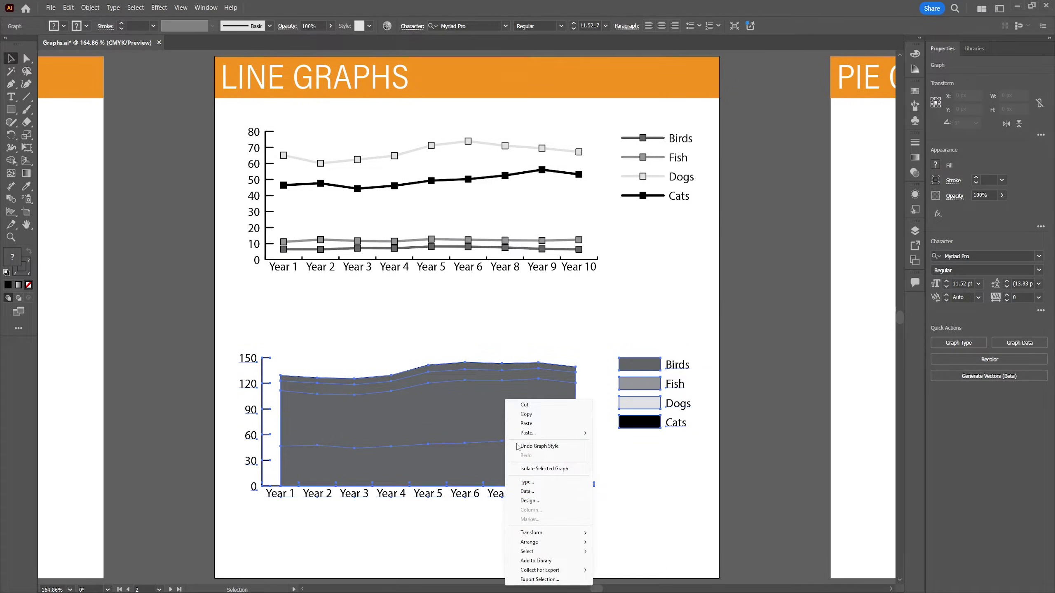
{"action": "left_click", "coordinate": [526, 482]}
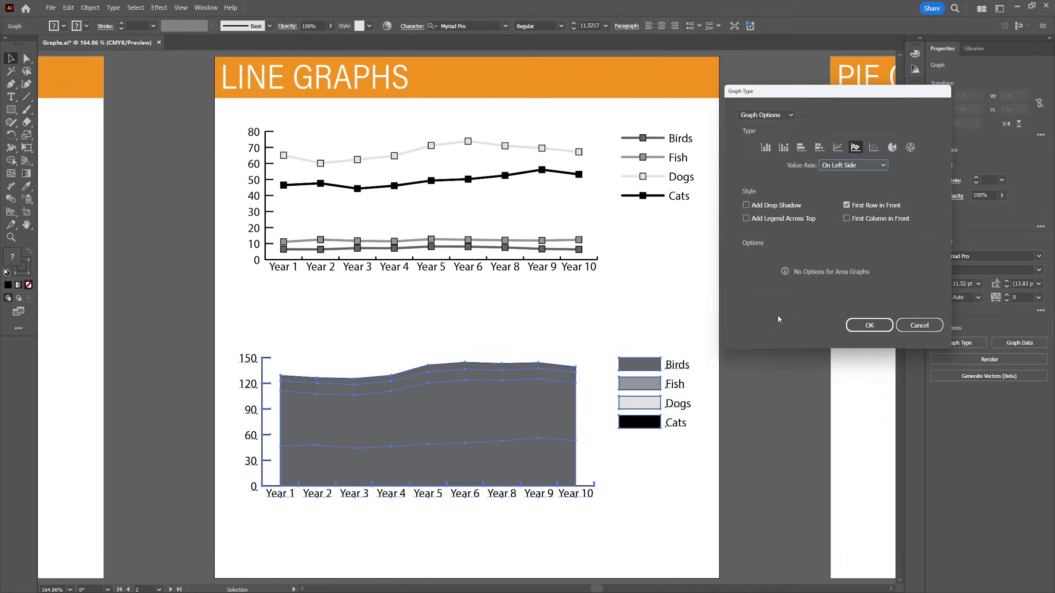
{"action": "left_click", "coordinate": [847, 219]}
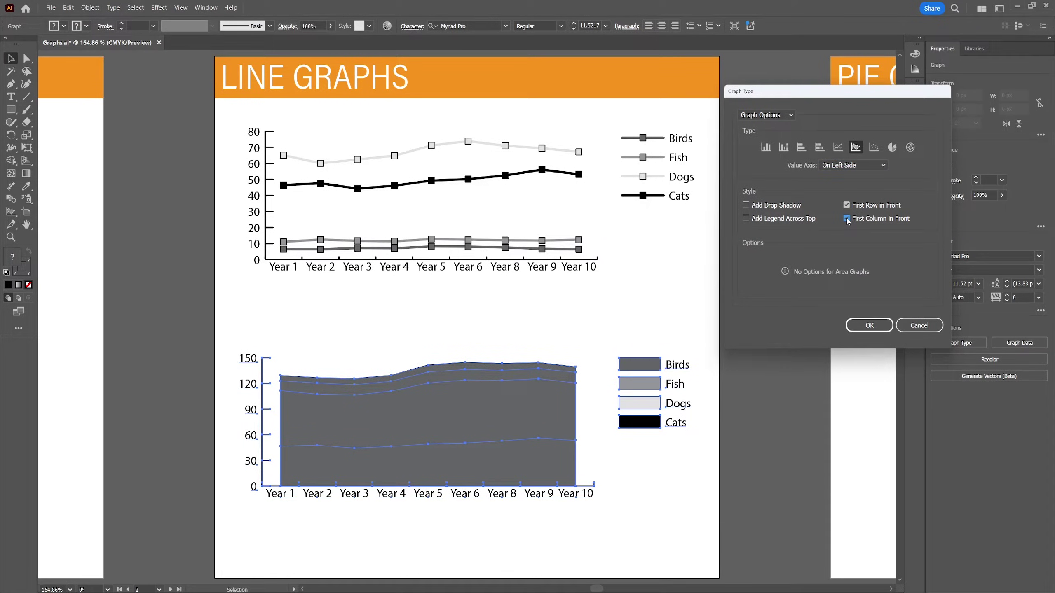
{"action": "left_click", "coordinate": [855, 328]}
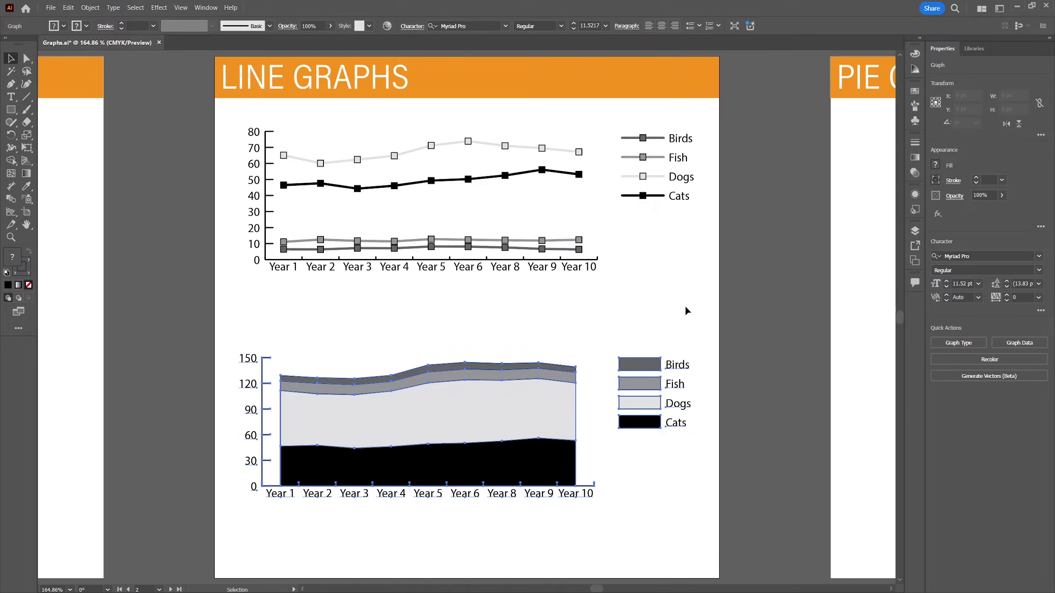
Step: Undo the area graph copy and draw a scatter graph in the lower part of the LINE GRAPHS artboard
{"action": "left_click", "coordinate": [638, 302]}
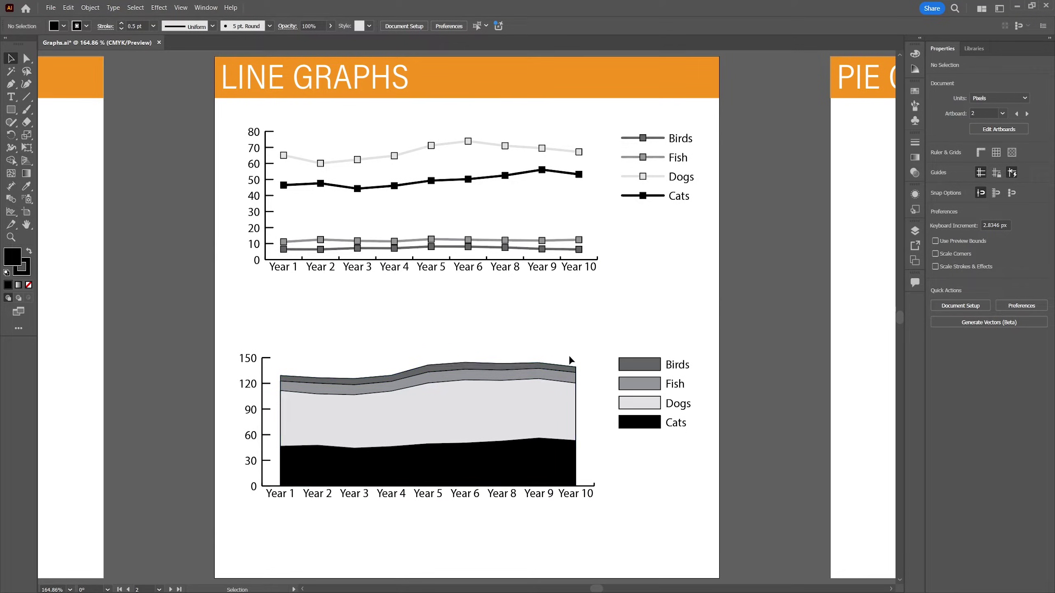
{"action": "key", "text": "ctrl+z"}
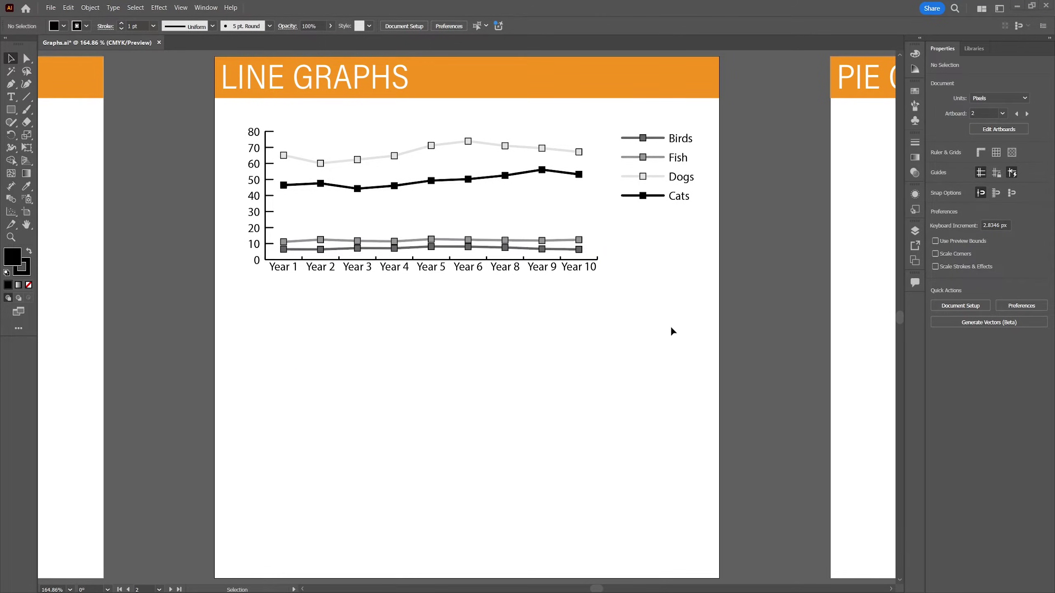
{"action": "left_click", "coordinate": [11, 212]}
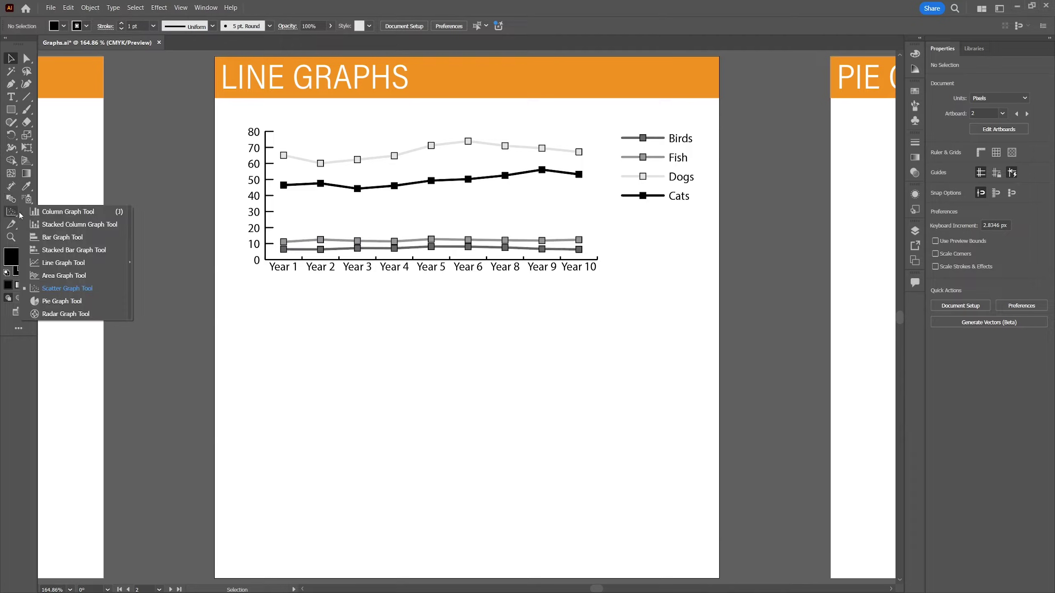
{"action": "left_click", "coordinate": [69, 289]}
{"action": "left_click_drag", "start_coordinate": [289, 360], "coordinate": [631, 502]}
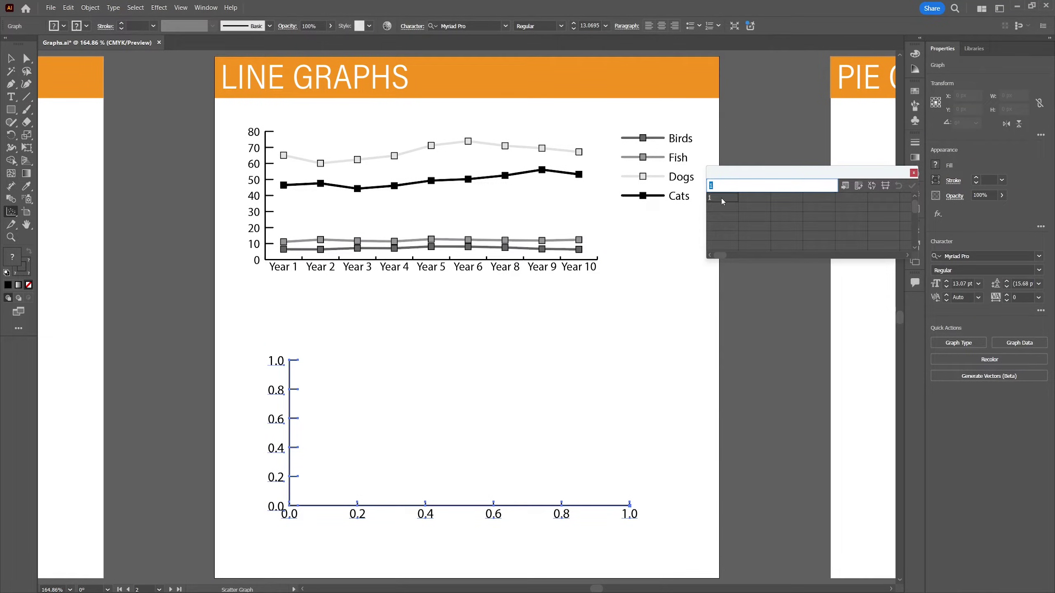
Step: Enter the headings Group A, Group B and Group C in the first data row, in every second column
{"action": "type", "text": "G"}
{"action": "key", "text": "Up"}
{"action": "key", "text": "Tab"}
{"action": "key", "text": "Tab"}
{"action": "type", "text": "Group B"}
{"action": "key", "text": "Tab"}
{"action": "type", "text": "Group C"}
{"action": "key", "text": "Return"}
Step: Add an Age and an Amount heading in the second data row under each of the three groups
{"action": "left_click", "coordinate": [723, 208]}
{"action": "key", "text": "Up"}
{"action": "left_click", "coordinate": [759, 208]}
{"action": "type", "text": "Am"}
{"action": "key", "text": "Return"}
{"action": "left_click_drag", "start_coordinate": [723, 208], "coordinate": [749, 208]}
{"action": "key", "text": "ctrl+c"}
{"action": "left_click", "coordinate": [780, 208]}
{"action": "key", "text": "ctrl+v"}
{"action": "left_click", "coordinate": [841, 209]}
{"action": "key", "text": "ctrl+v"}
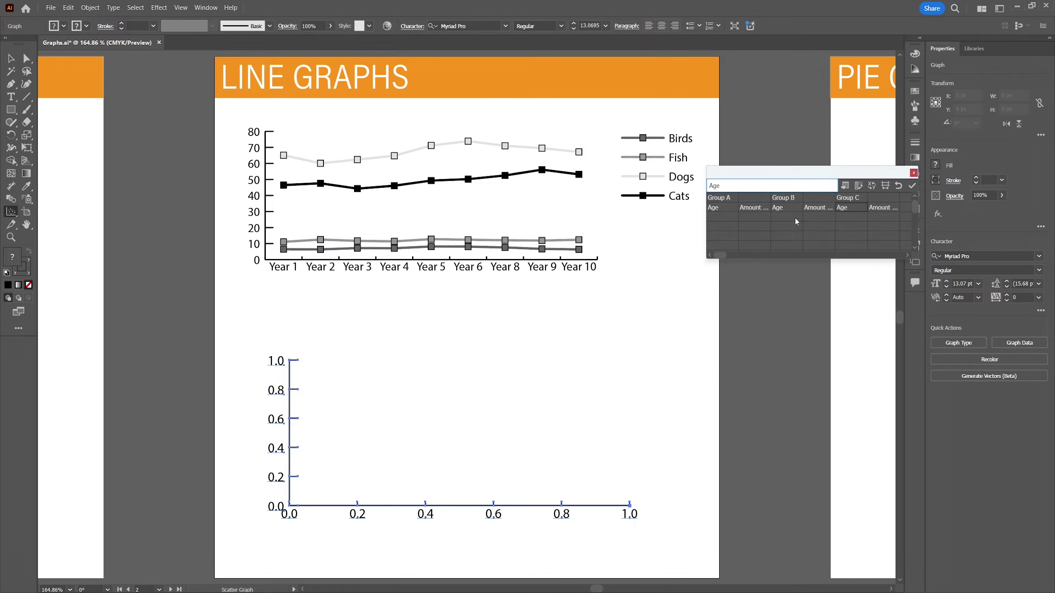
Step: Enter ages 0, 10, 20, 30 and 40 for all three groups, and begin Group A's amounts with 0, 2 and 4
{"action": "left_click", "coordinate": [726, 219]}
{"action": "type", "text": "0"}
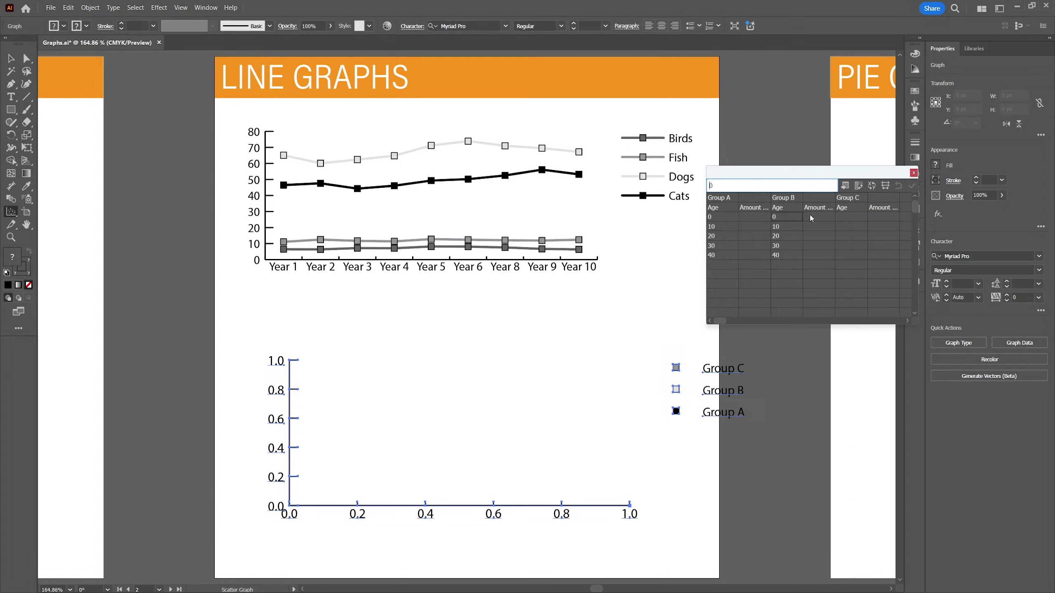
{"action": "left_click", "coordinate": [743, 218]}
{"action": "key", "text": "ctrl+v"}
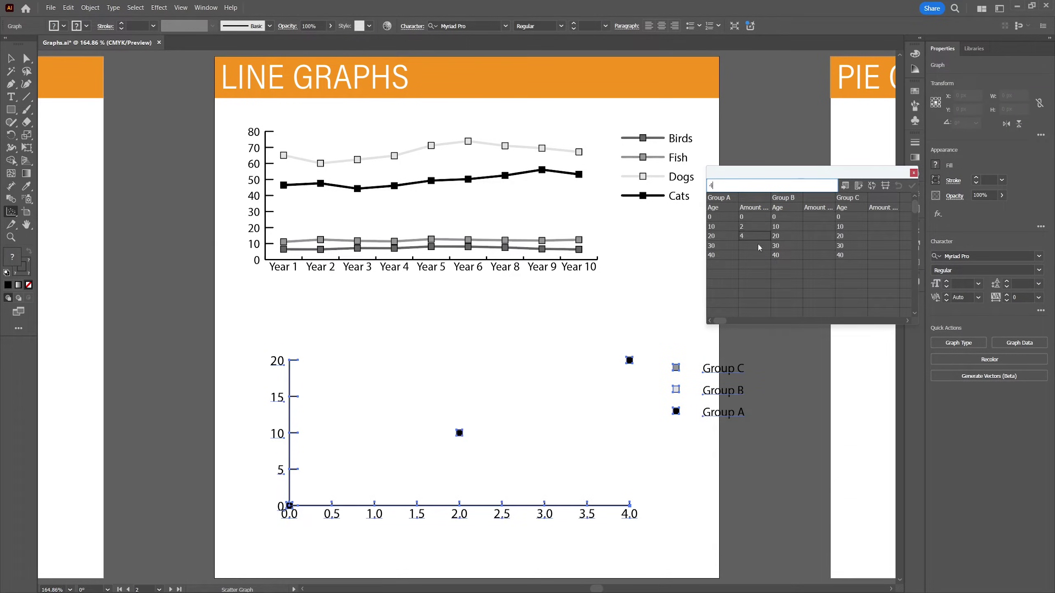
Step: Complete the amounts with 5, 2 for Group A, 0, 3, 5, 1, 1 for Group B and 0, 5, 4, 2, 4 for Group C
{"action": "left_click", "coordinate": [817, 238]}
{"action": "type", "text": "5 1 1"}
{"action": "left_click", "coordinate": [882, 226]}
{"action": "type", "text": "5 4 2 "}
{"action": "type", "text": "4"}
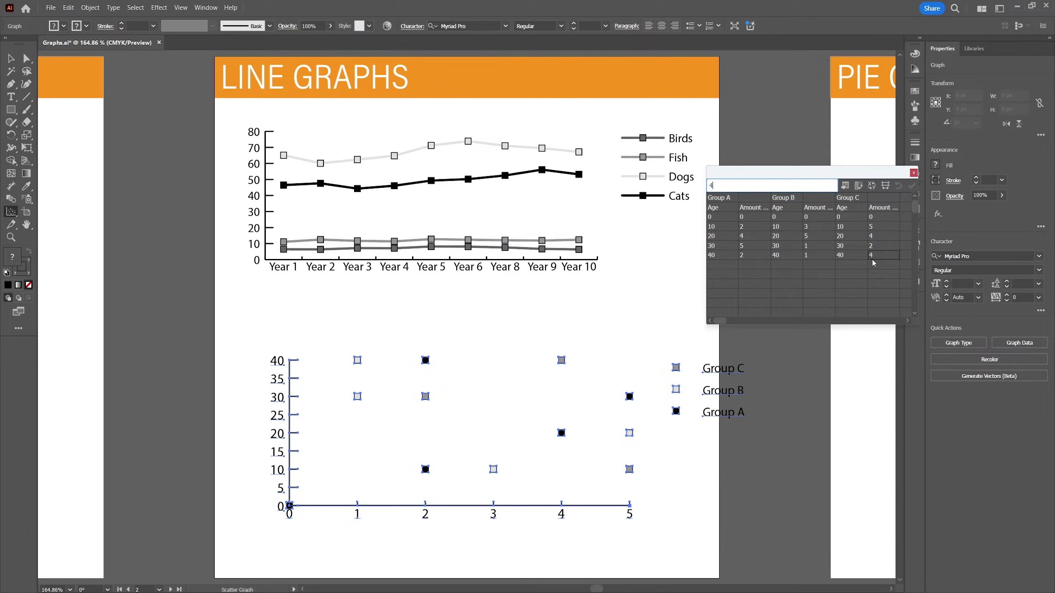
Step: Move the scatter graph sideways so its legend fits within the artboard, and close its data window
{"action": "key", "text": "ctrl+shift+a"}
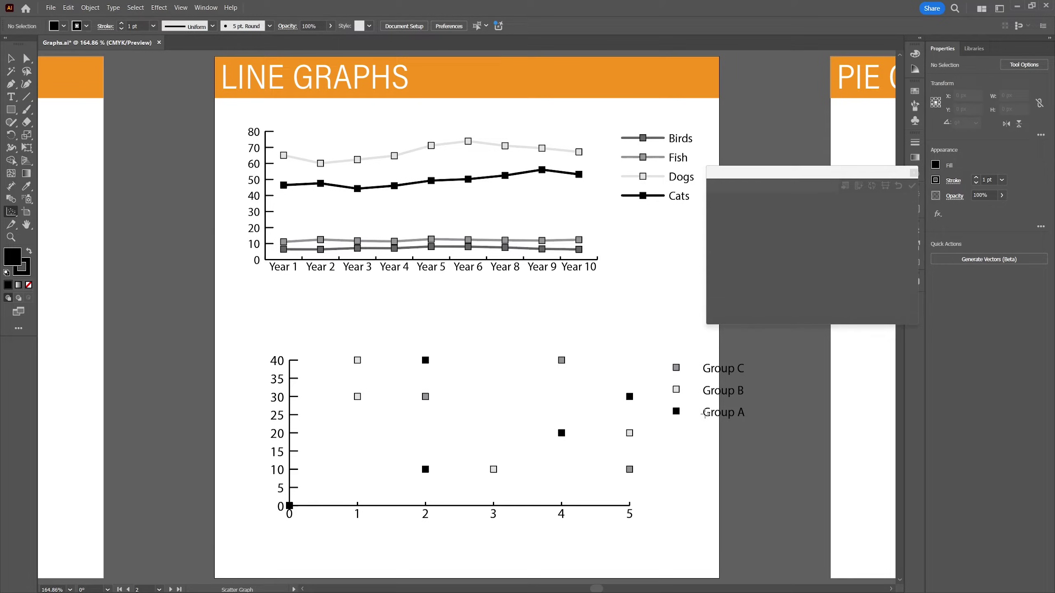
{"action": "left_click", "coordinate": [11, 58]}
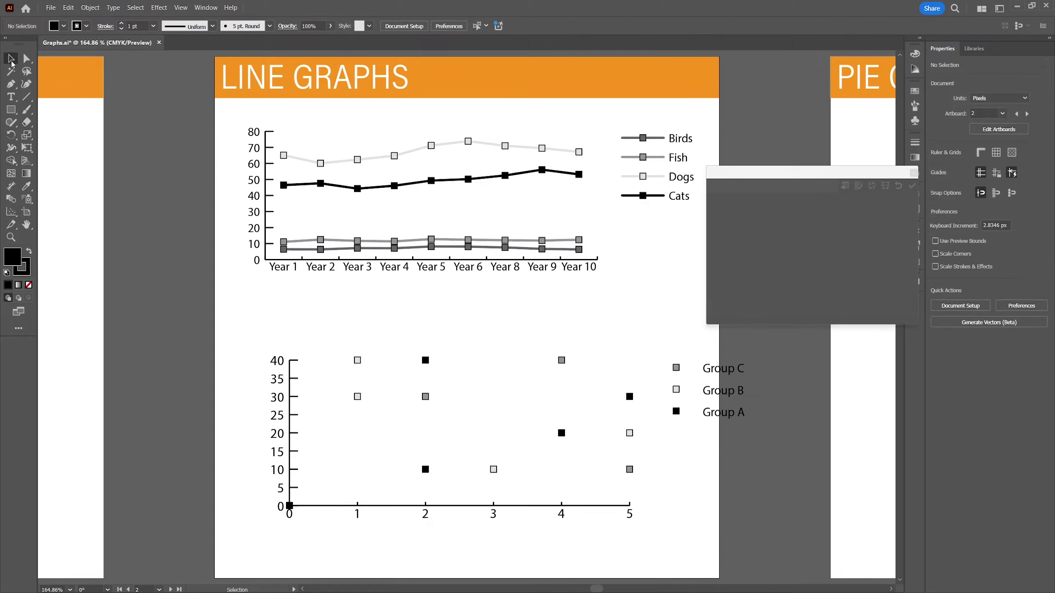
{"action": "left_click_drag", "start_coordinate": [281, 380], "coordinate": [246, 380]}
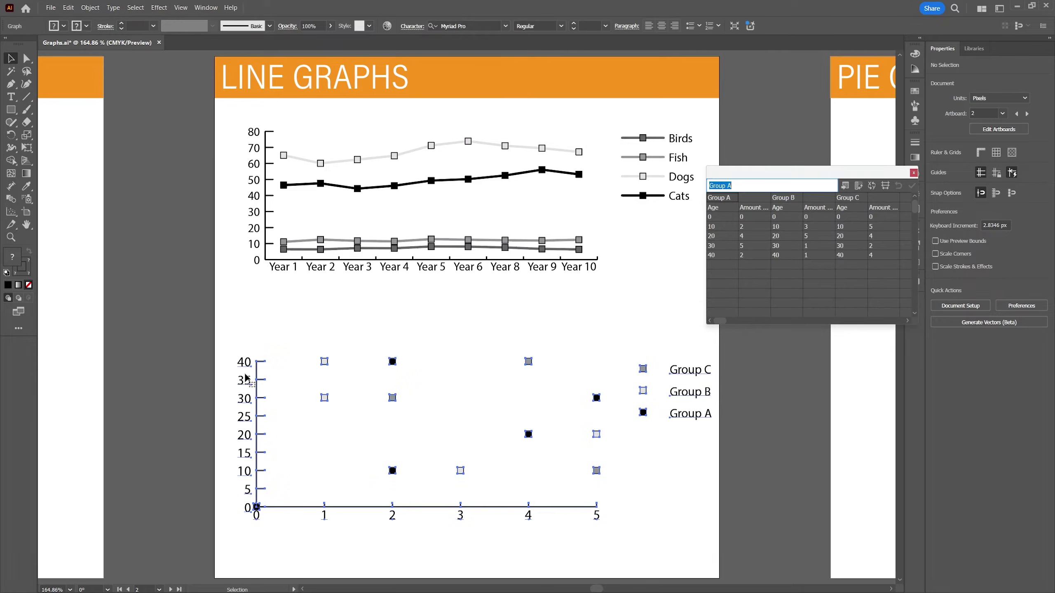
{"action": "right_click", "coordinate": [249, 384]}
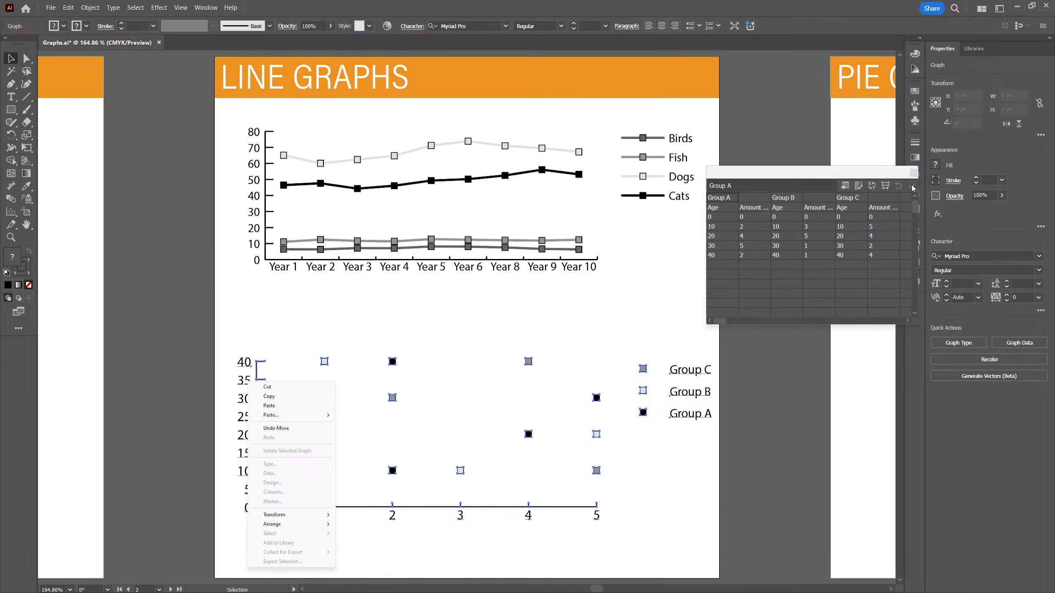
{"action": "left_click", "coordinate": [913, 172]}
Step: Enable Connect Data Points for the scatter graph, keeping Mark Data Points on
{"action": "right_click", "coordinate": [250, 403]}
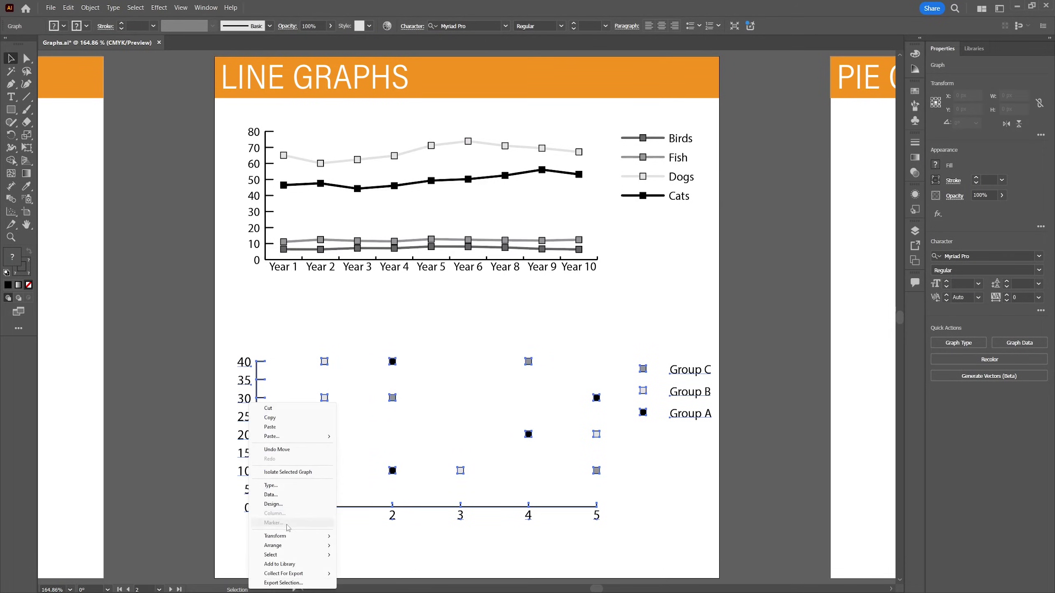
{"action": "left_click", "coordinate": [276, 489]}
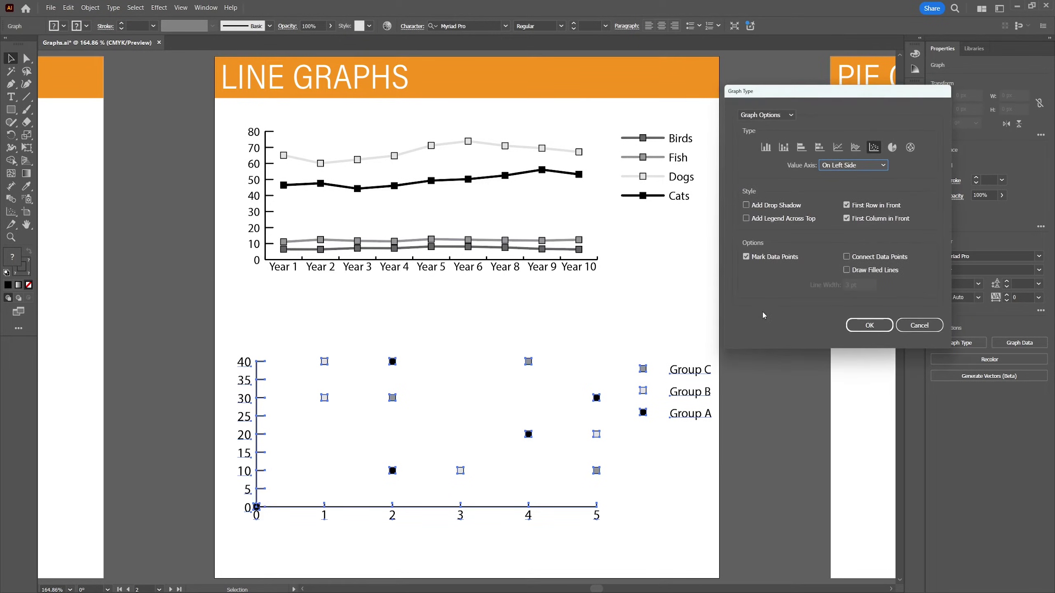
{"action": "left_click", "coordinate": [846, 257]}
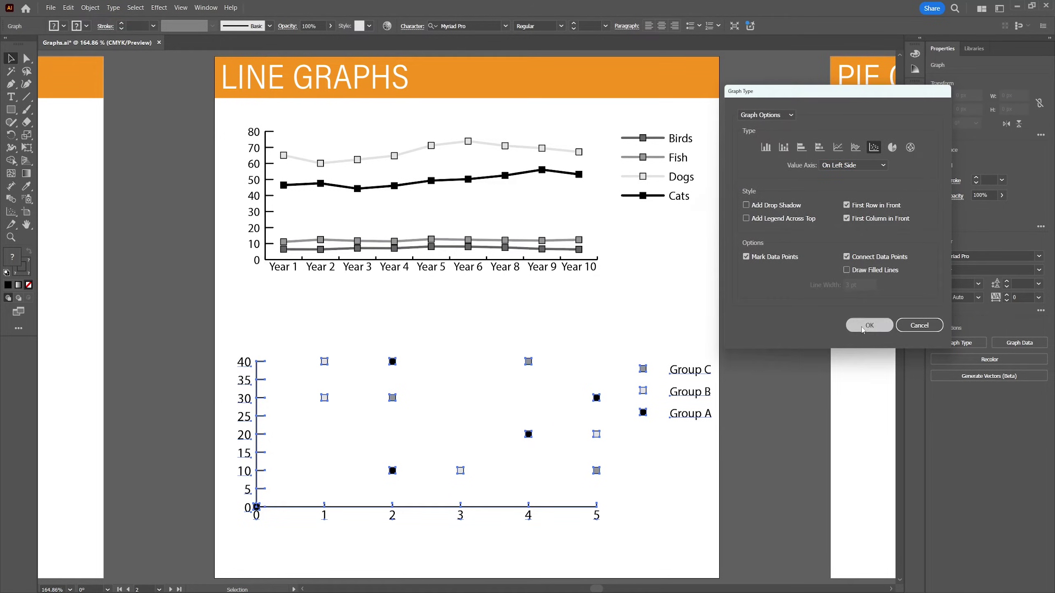
{"action": "left_click", "coordinate": [869, 325]}
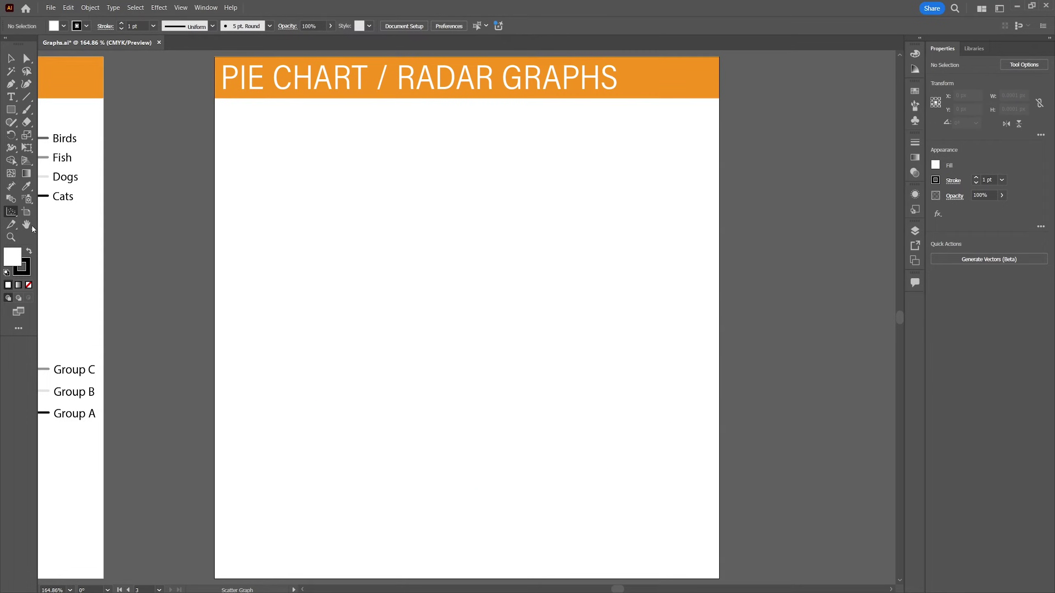
Step: Draw a pie graph in the upper part of the PIE CHART / RADAR GRAPHS artboard
{"action": "left_click", "coordinate": [10, 212]}
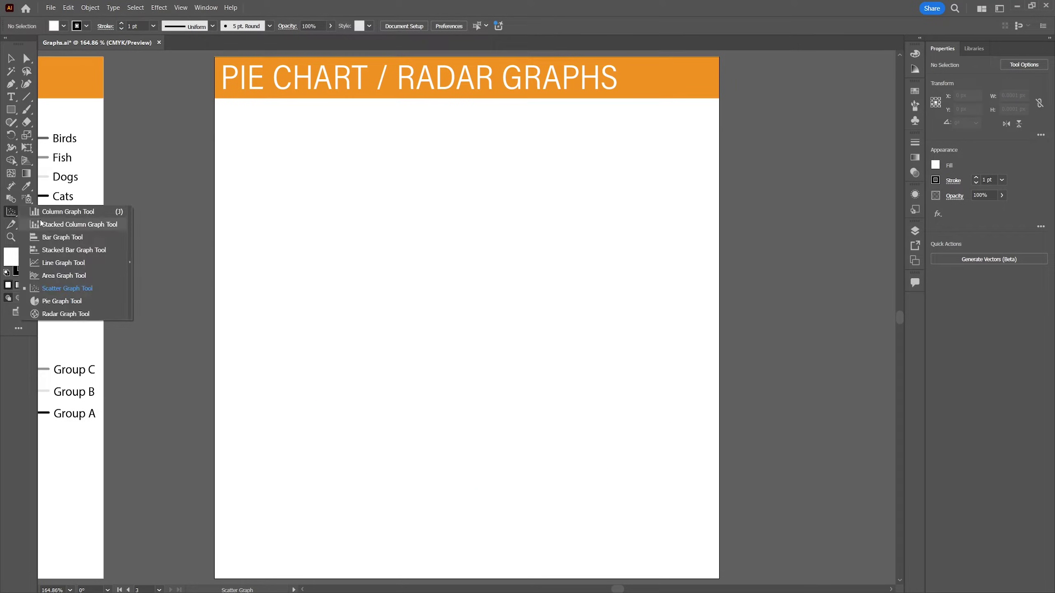
{"action": "left_click", "coordinate": [57, 301]}
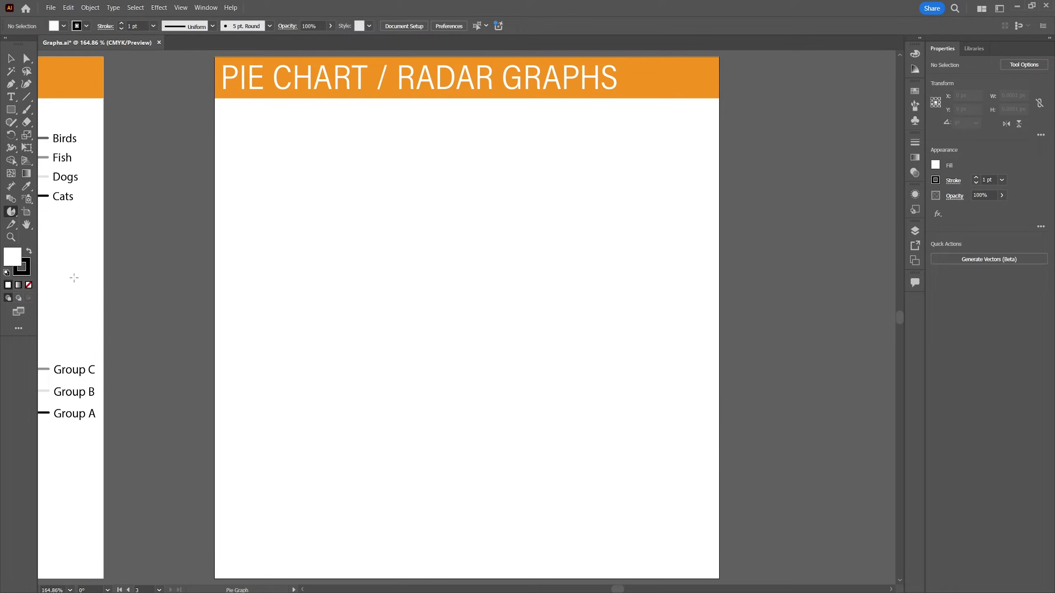
{"action": "left_click", "coordinate": [242, 126]}
{"action": "left_click", "coordinate": [422, 237]}
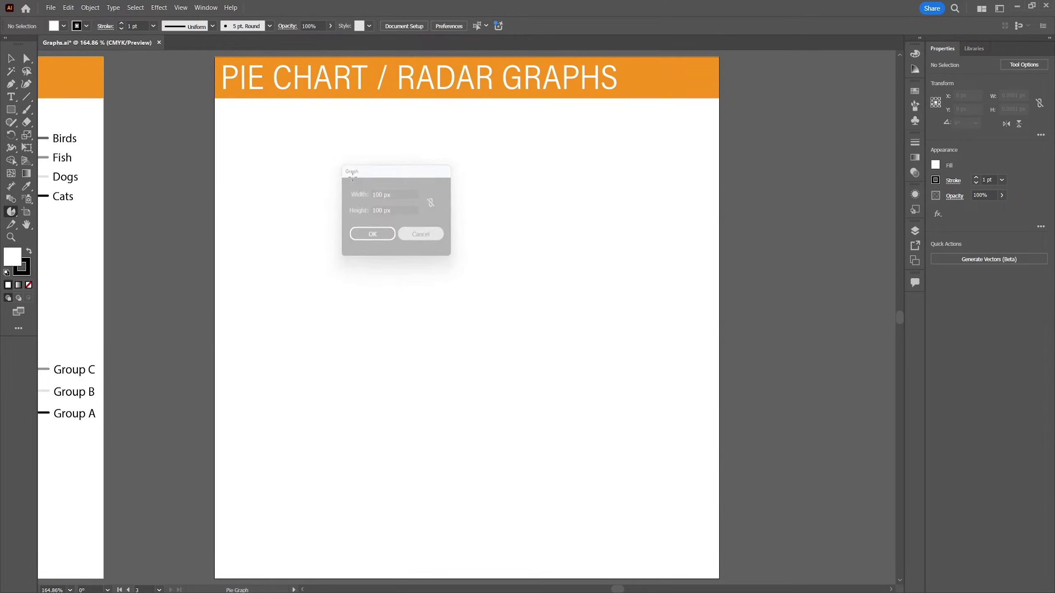
{"action": "left_click_drag", "start_coordinate": [257, 123], "coordinate": [569, 328]}
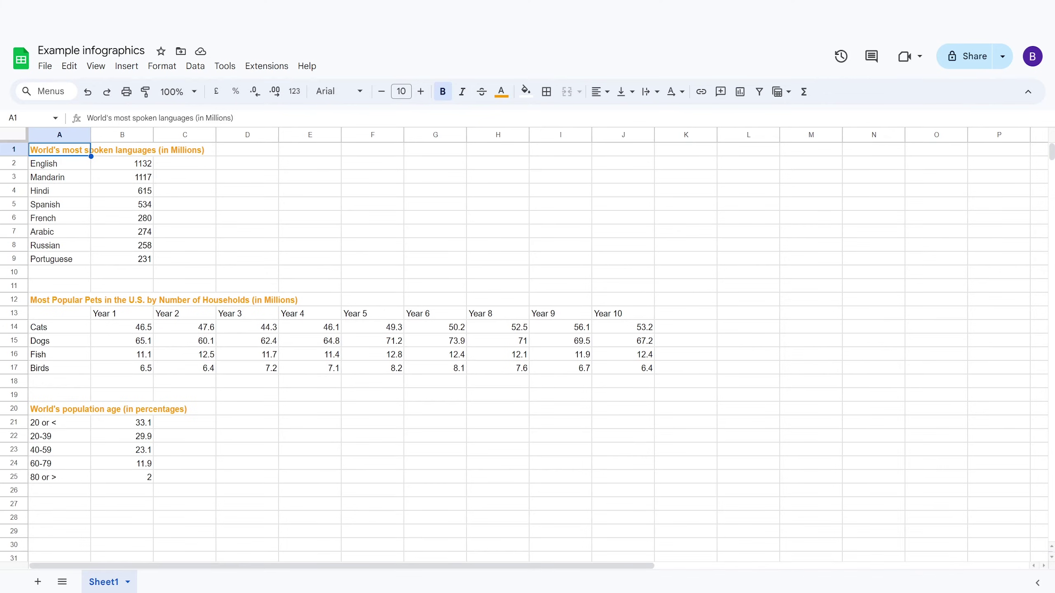
Step: Copy the world's population age data (A21:B25) from the Google Sheets spreadsheet and paste it into the pie graph's data in Illustrator
{"action": "left_click_drag", "start_coordinate": [49, 424], "coordinate": [125, 480]}
{"action": "key", "text": "ctrl+c"}
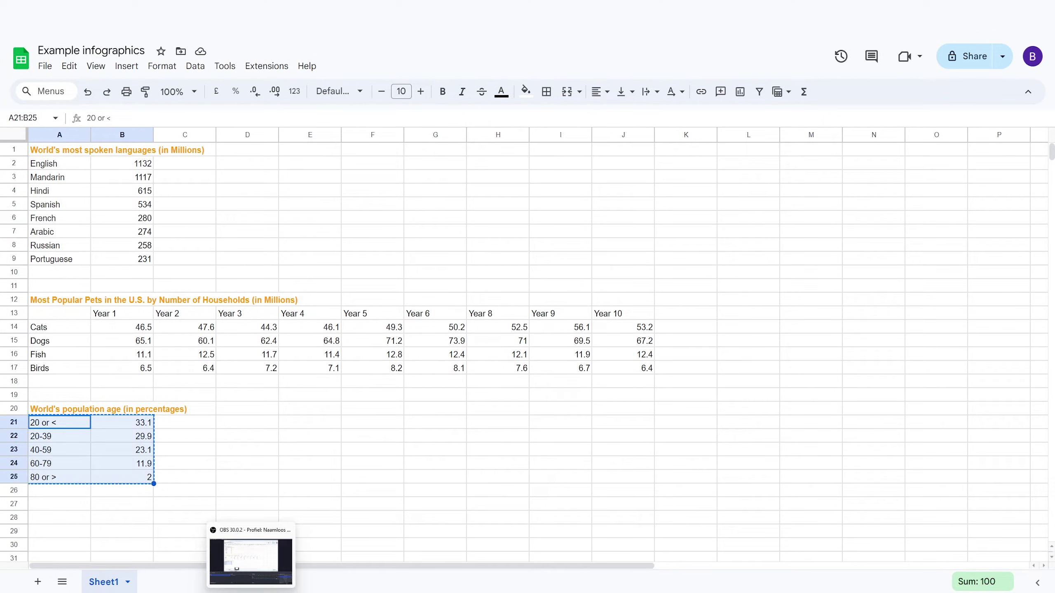
{"action": "left_click", "coordinate": [233, 592]}
{"action": "left_click", "coordinate": [720, 198]}
{"action": "key", "text": "ctrl+v"}
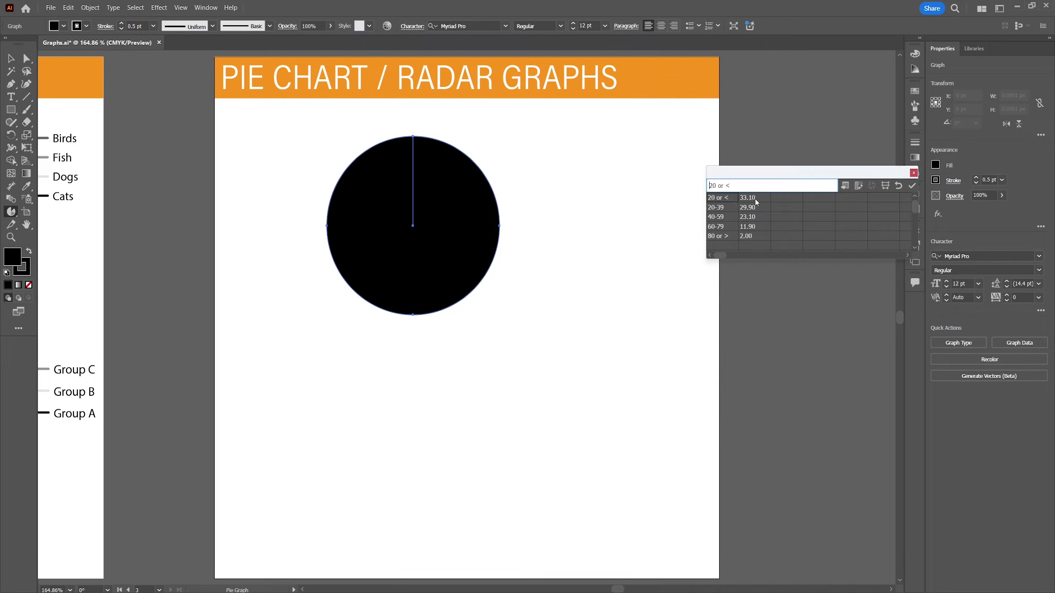
Step: Apply the pasted data to the pie graph, and transpose its rows and columns to combine the age groups in one pie
{"action": "left_click", "coordinate": [912, 186]}
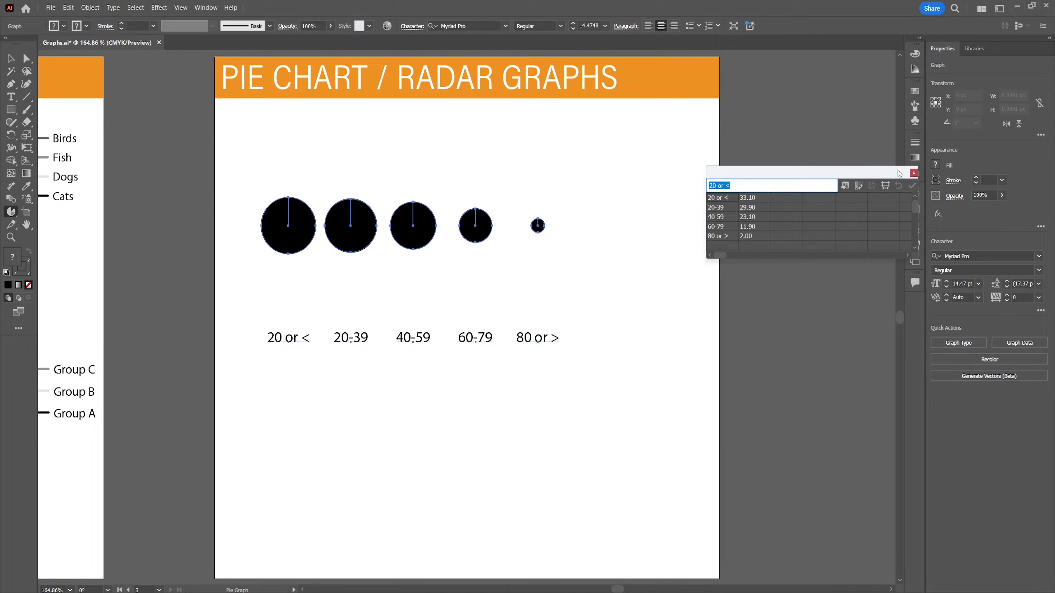
{"action": "left_click", "coordinate": [858, 186]}
{"action": "left_click", "coordinate": [911, 186]}
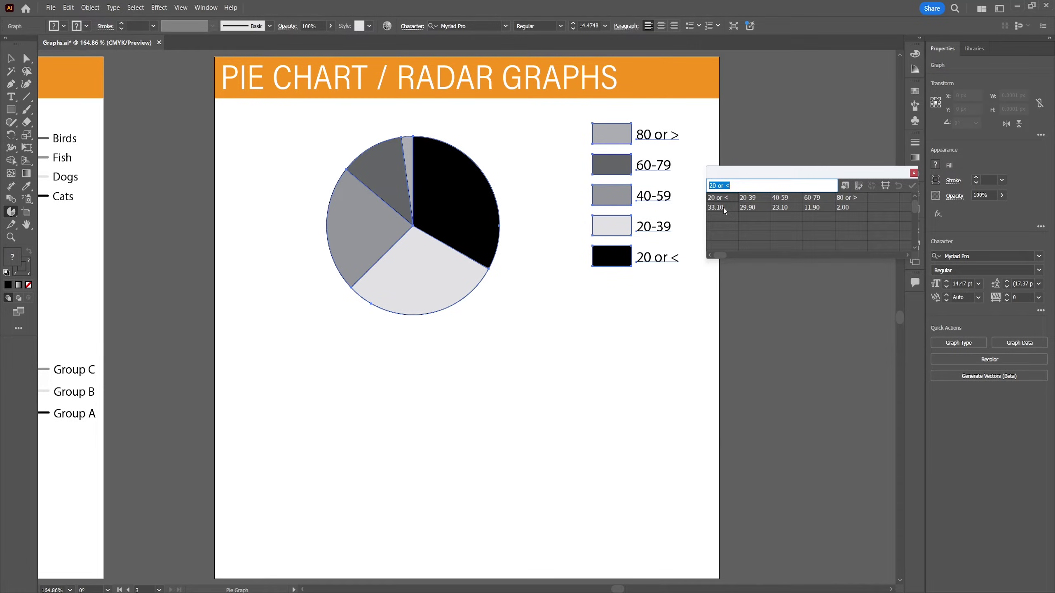
Step: Shift the age data one column to the right in the data table, and label the two value rows Before and After
{"action": "left_click_drag", "start_coordinate": [724, 208], "coordinate": [859, 197]}
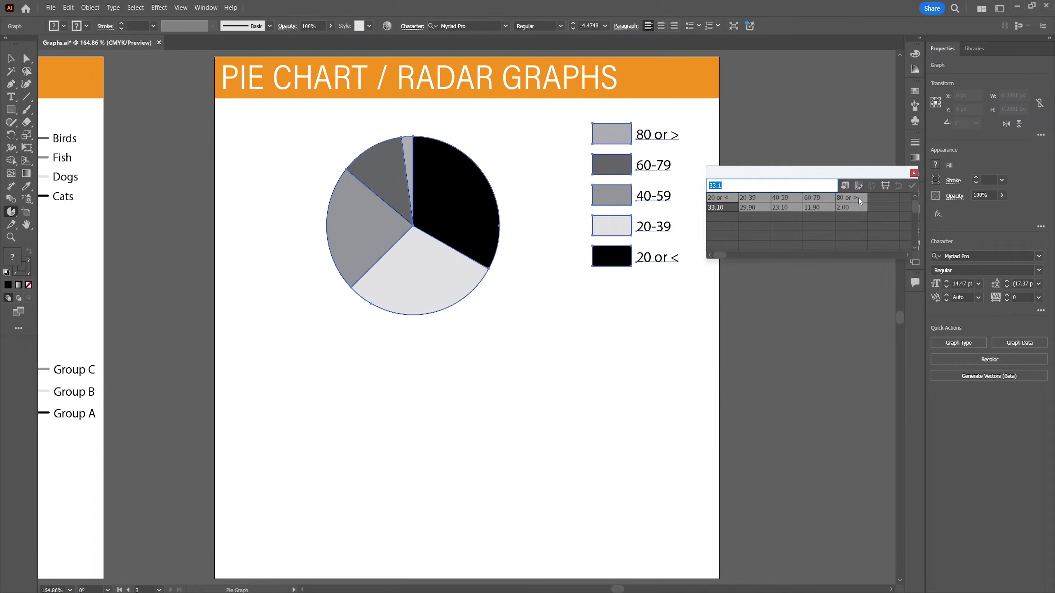
{"action": "key", "text": "ctrl+x"}
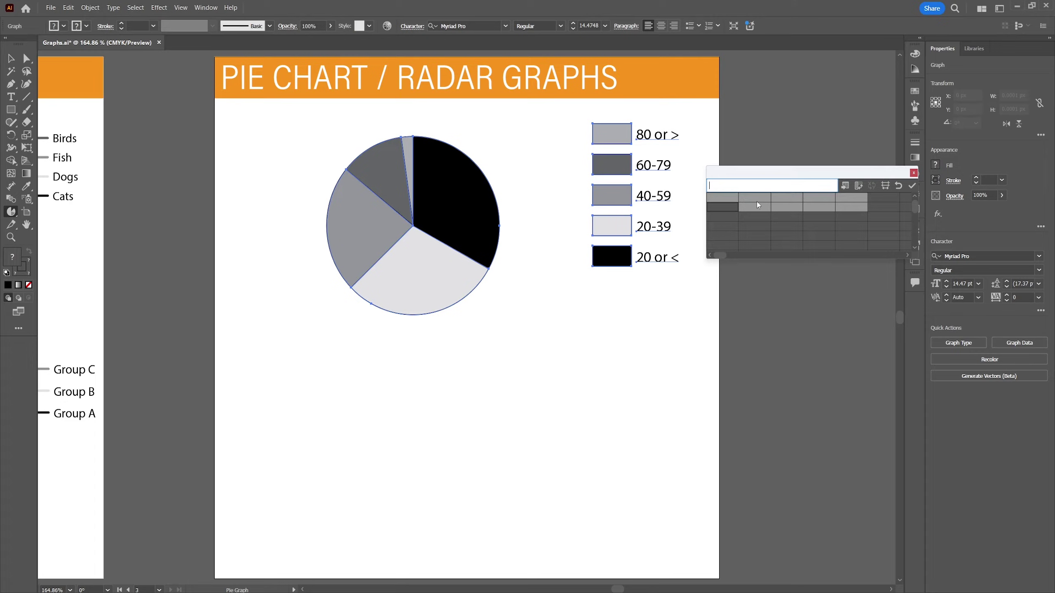
{"action": "left_click", "coordinate": [755, 198]}
{"action": "key", "text": "ctrl+v"}
{"action": "left_click", "coordinate": [717, 209]}
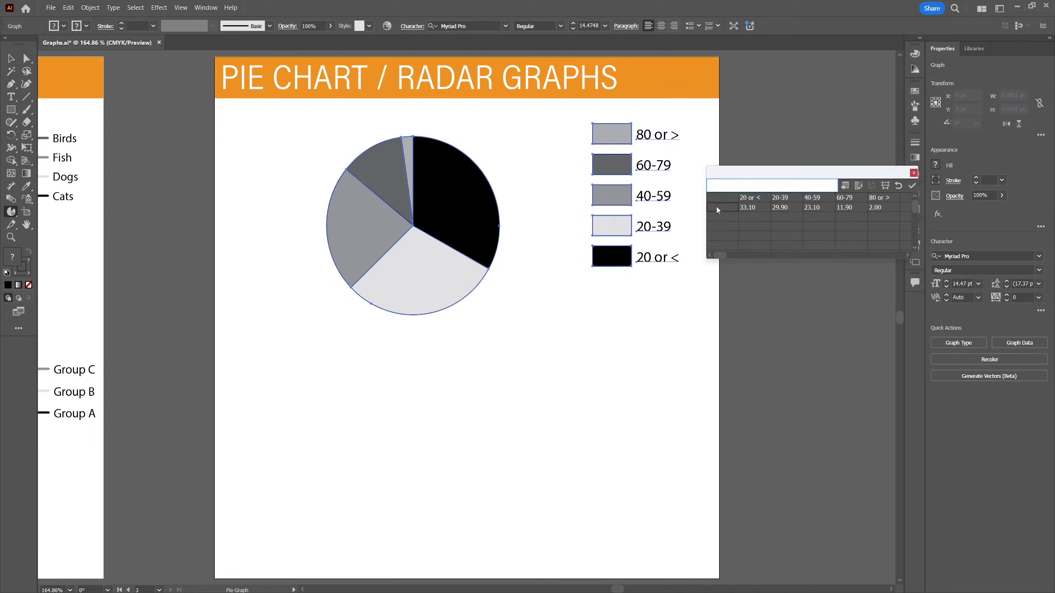
{"action": "type", "text": "After"}
{"action": "key", "text": "Return"}
Step: Copy the Before percentages into the After row, apply the data to the graph, and close the data window
{"action": "left_click_drag", "start_coordinate": [755, 207], "coordinate": [877, 207]}
{"action": "key", "text": "ctrl+c"}
{"action": "left_click", "coordinate": [756, 217]}
{"action": "key", "text": "ctrl+v"}
{"action": "left_click", "coordinate": [912, 186]}
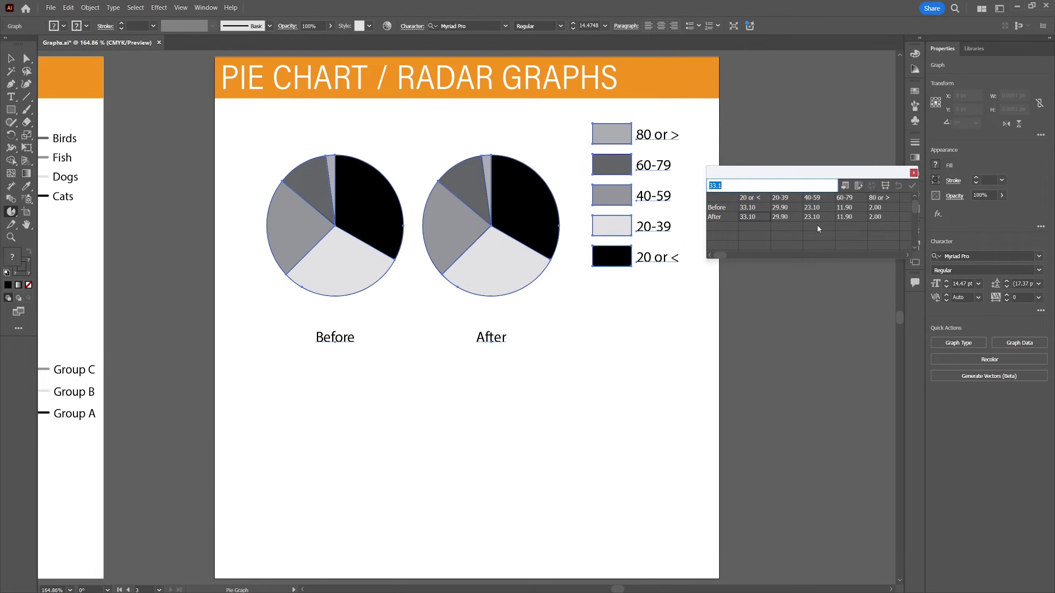
{"action": "left_click", "coordinate": [913, 172]}
Step: Set the pie graph's legend option to No Legend
{"action": "left_click", "coordinate": [11, 58]}
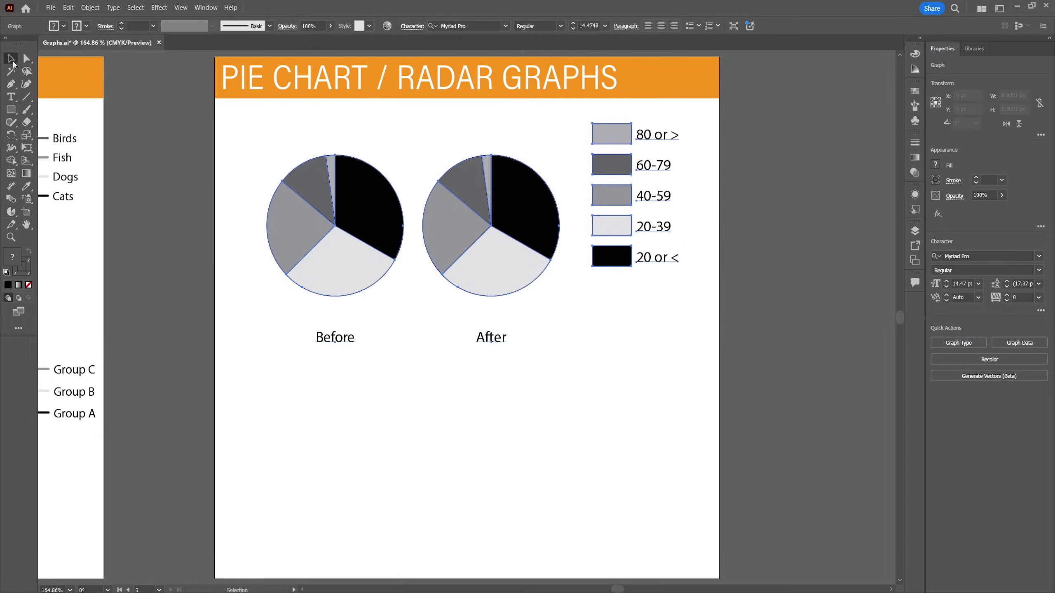
{"action": "right_click", "coordinate": [371, 268]}
{"action": "left_click", "coordinate": [398, 354]}
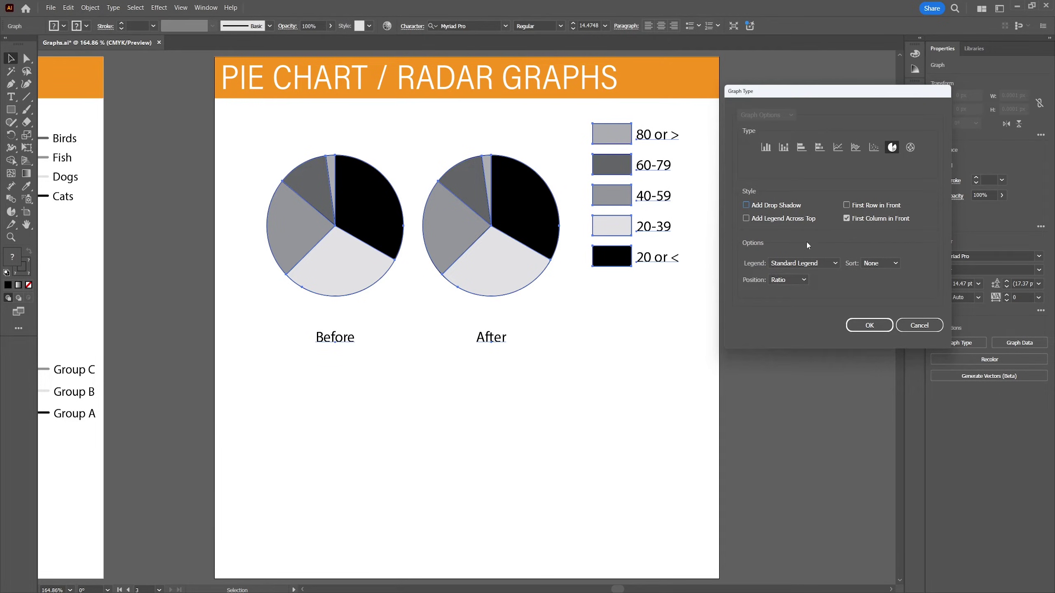
{"action": "left_click", "coordinate": [816, 263]}
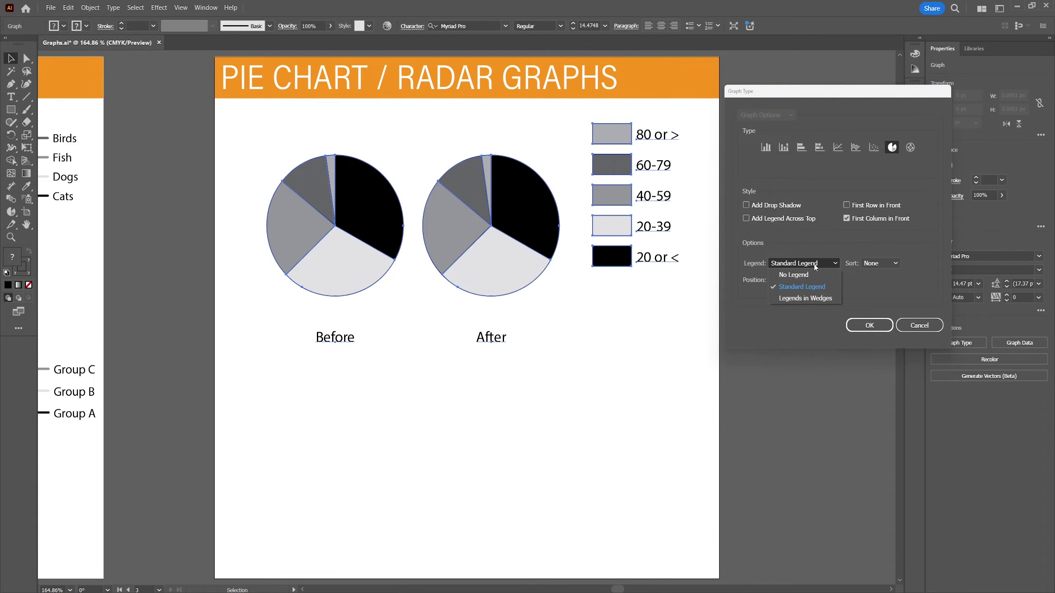
{"action": "left_click", "coordinate": [813, 270]}
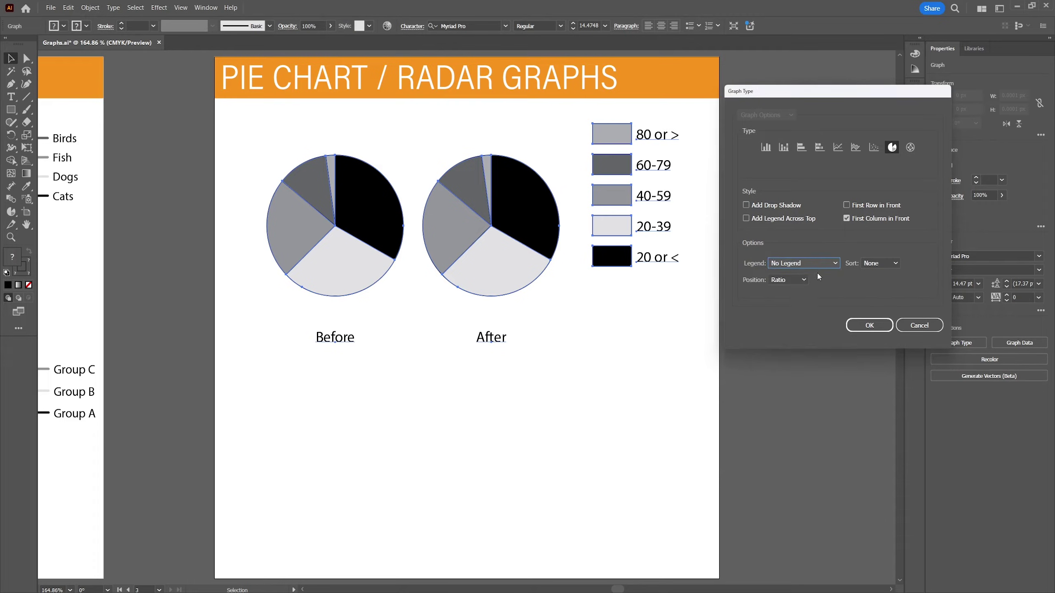
{"action": "left_click", "coordinate": [863, 326]}
Step: Set the pie graph's legend option to Legends in Wedges
{"action": "right_click", "coordinate": [510, 243]}
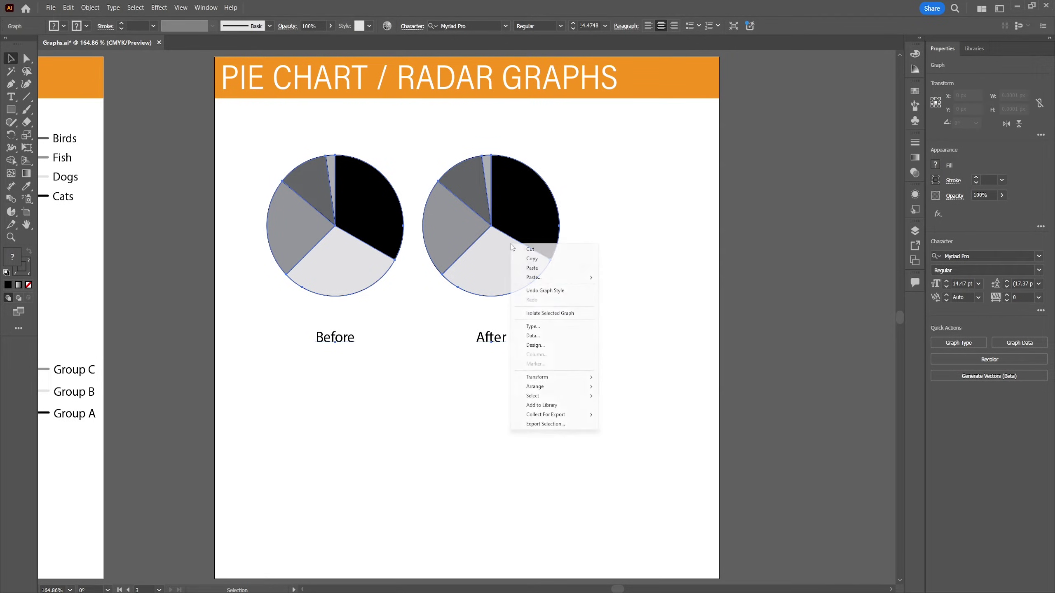
{"action": "left_click", "coordinate": [549, 329]}
{"action": "left_click", "coordinate": [791, 263]}
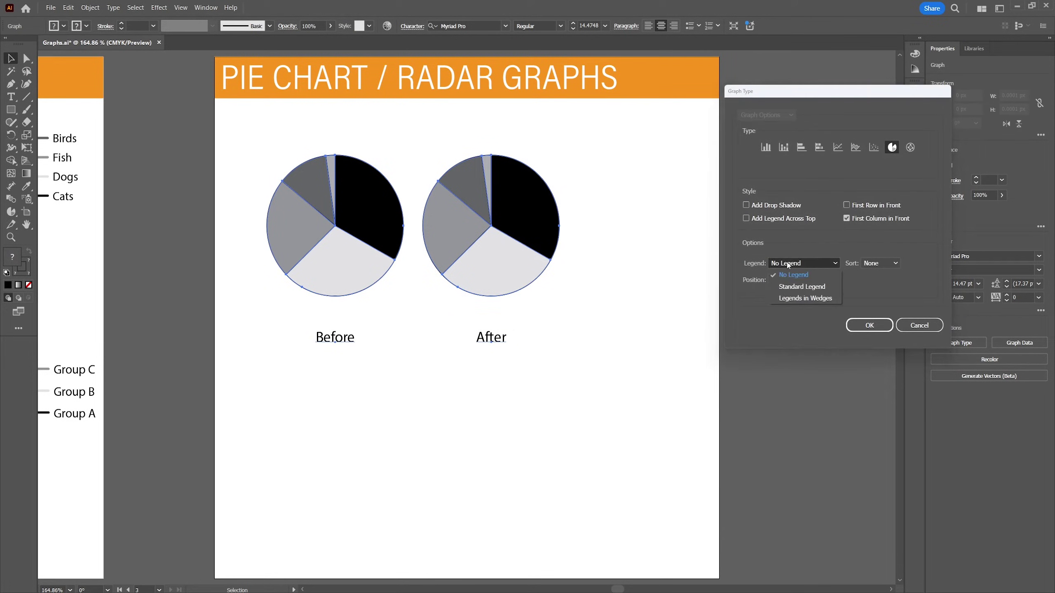
{"action": "left_click", "coordinate": [796, 298]}
{"action": "left_click", "coordinate": [861, 325]}
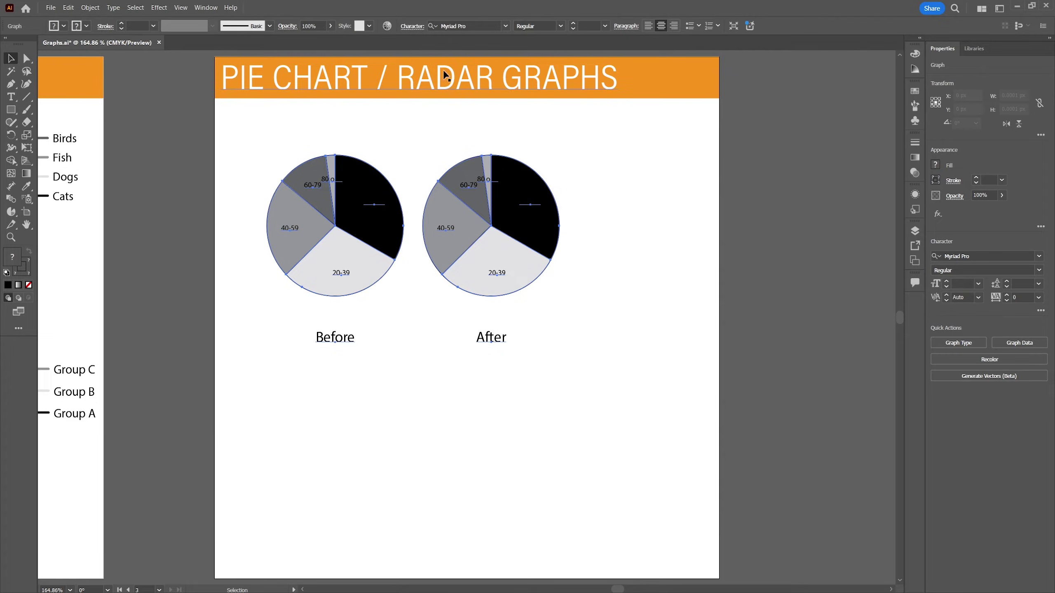
Step: Recolor the wedge labels of the Before and After pies red with the Direct Selection tool
{"action": "left_click", "coordinate": [256, 166]}
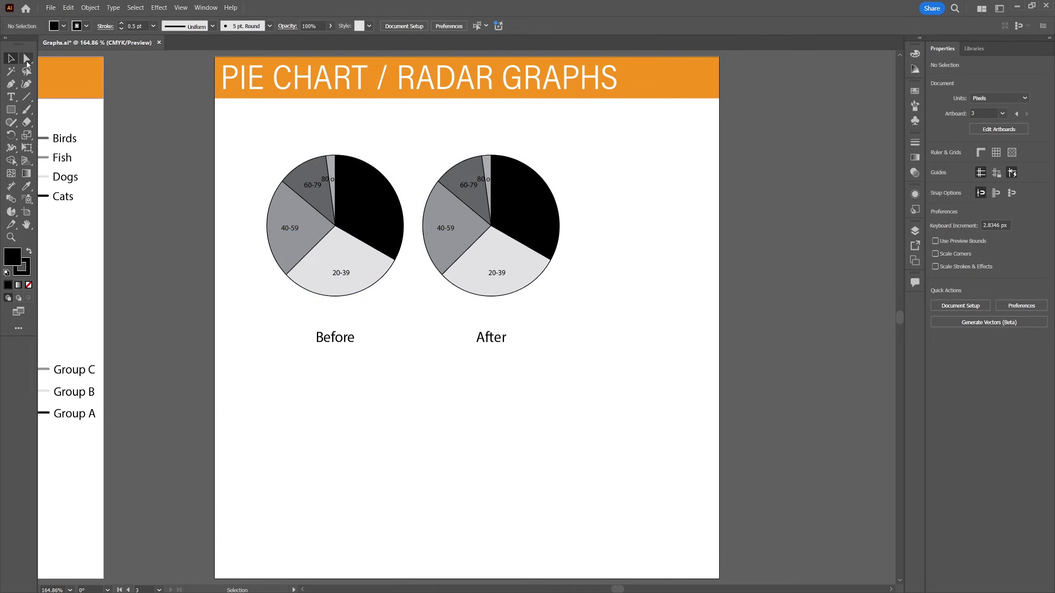
{"action": "left_click", "coordinate": [27, 59]}
{"action": "left_click", "coordinate": [315, 185]}
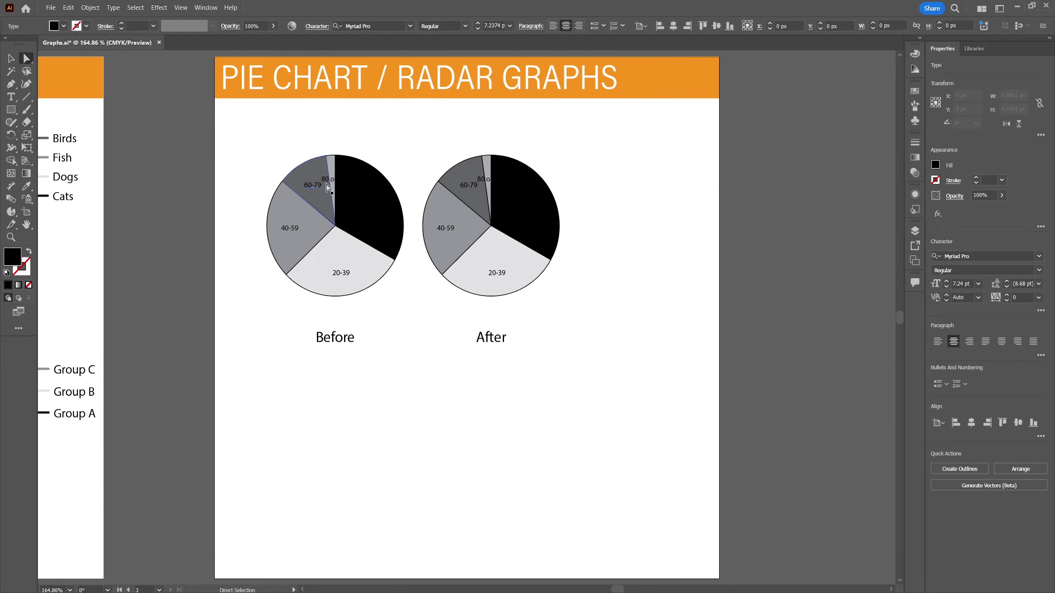
{"action": "left_click", "coordinate": [371, 205], "text": "shift"}
{"action": "left_click", "coordinate": [341, 273], "text": "shift"}
{"action": "left_click", "coordinate": [289, 228], "text": "shift"}
{"action": "left_click", "coordinate": [446, 228], "text": "shift"}
{"action": "left_click", "coordinate": [469, 185], "text": "shift"}
{"action": "left_click", "coordinate": [483, 180], "text": "shift"}
{"action": "left_click", "coordinate": [530, 204], "text": "shift"}
{"action": "left_click", "coordinate": [505, 266], "text": "shift"}
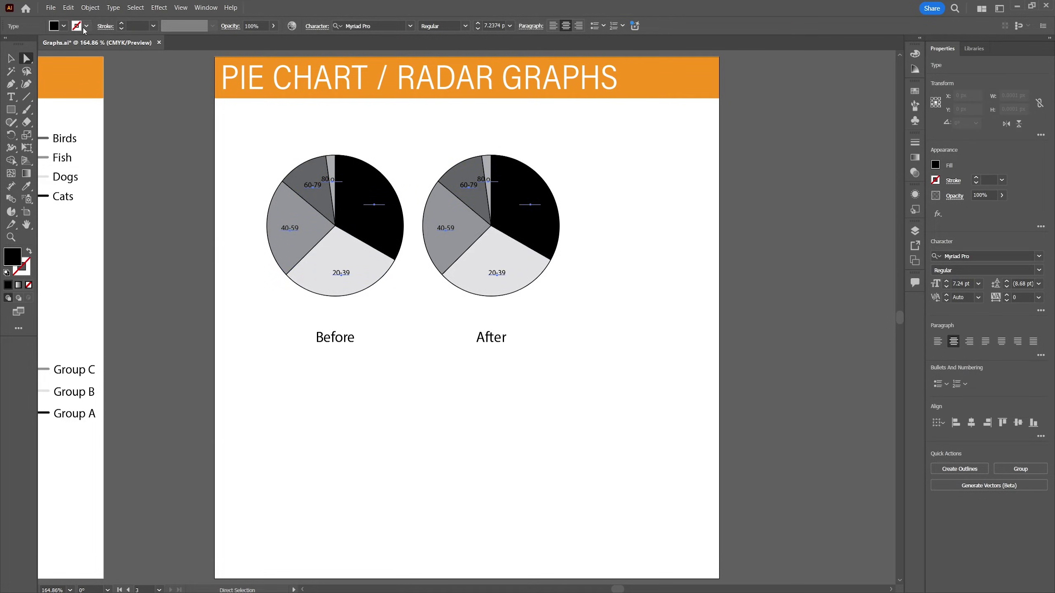
{"action": "left_click", "coordinate": [64, 26]}
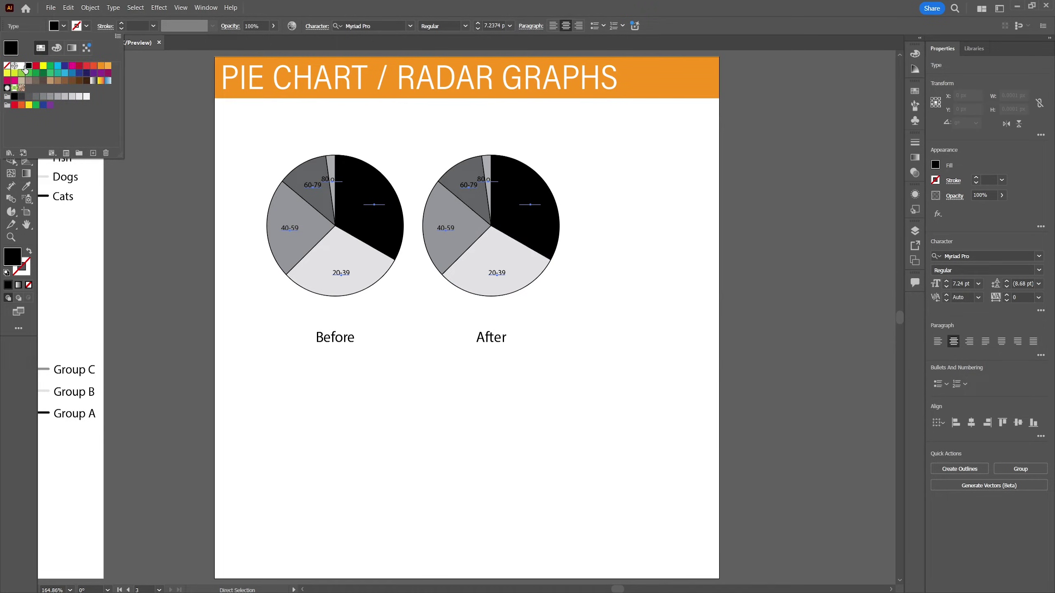
{"action": "left_click", "coordinate": [21, 66]}
{"action": "left_click", "coordinate": [37, 67]}
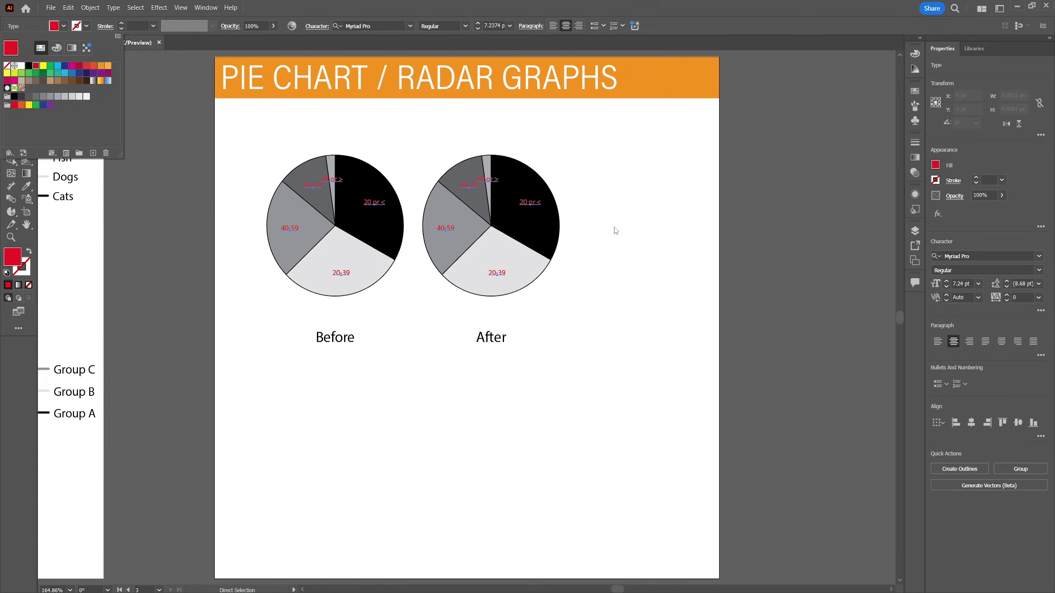
{"action": "left_click", "coordinate": [636, 226]}
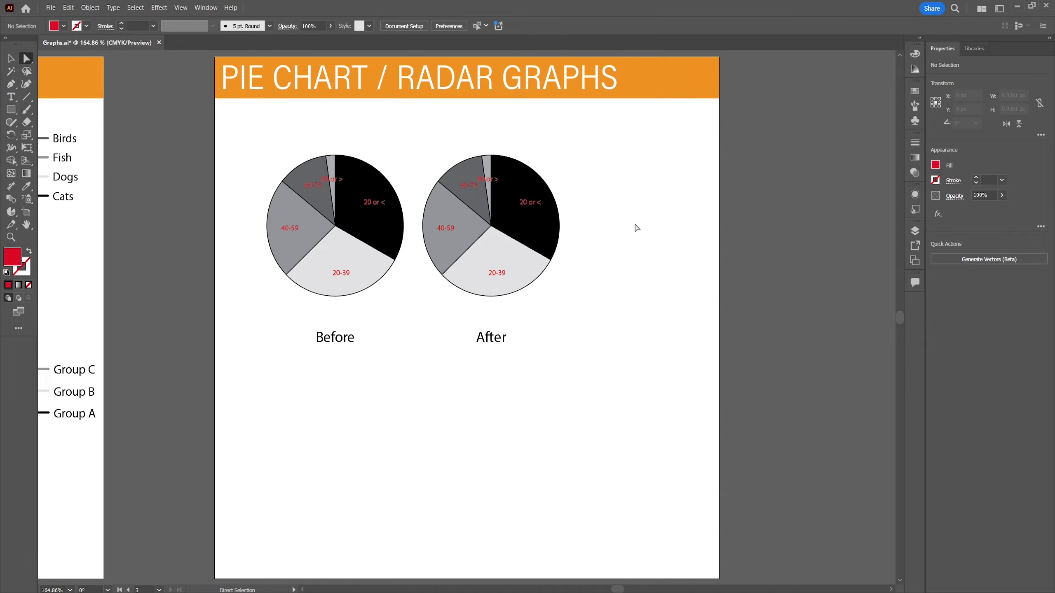
Step: Move the pie graph up toward the page centre and place a duplicate of it directly below
{"action": "left_click", "coordinate": [11, 58]}
{"action": "left_click_drag", "start_coordinate": [253, 133], "coordinate": [555, 351]}
{"action": "left_click_drag", "start_coordinate": [540, 249], "coordinate": [619, 229]}
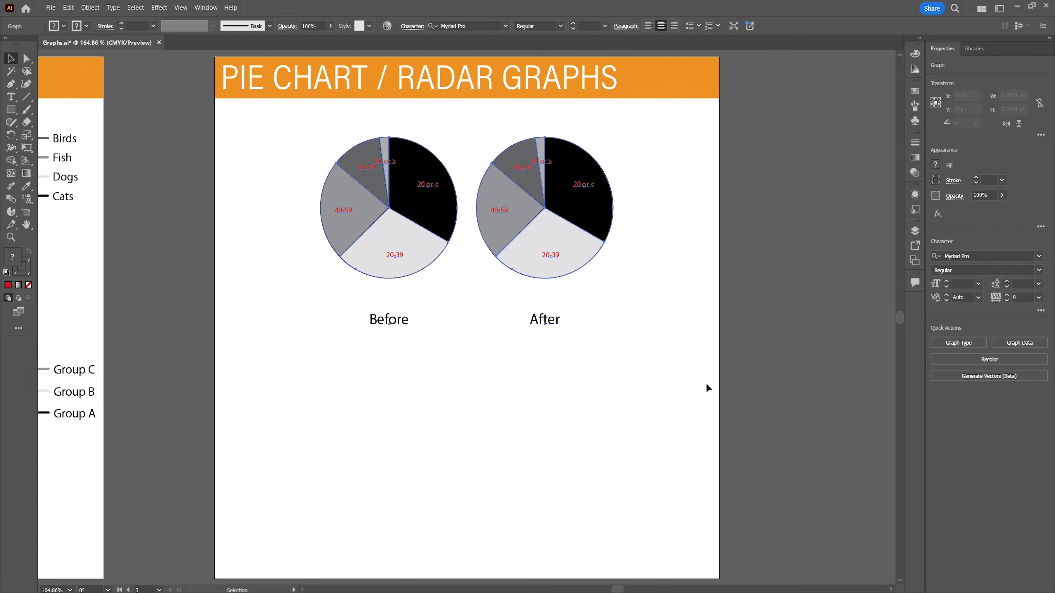
{"action": "left_click_drag", "start_coordinate": [565, 207], "coordinate": [565, 435]}
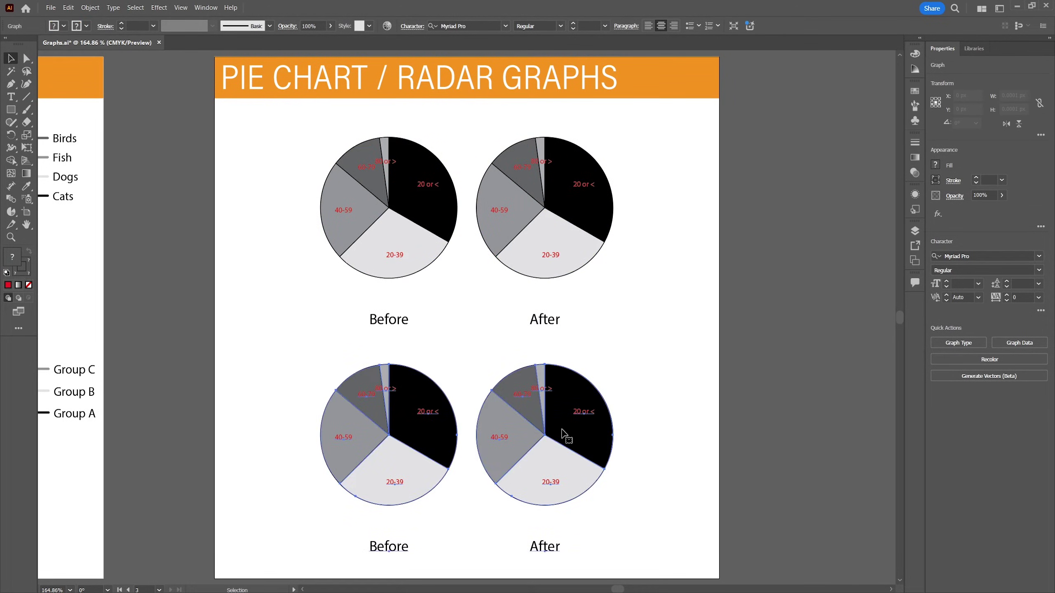
Step: Change the duplicated pie graph's type to Radar
{"action": "right_click", "coordinate": [561, 430]}
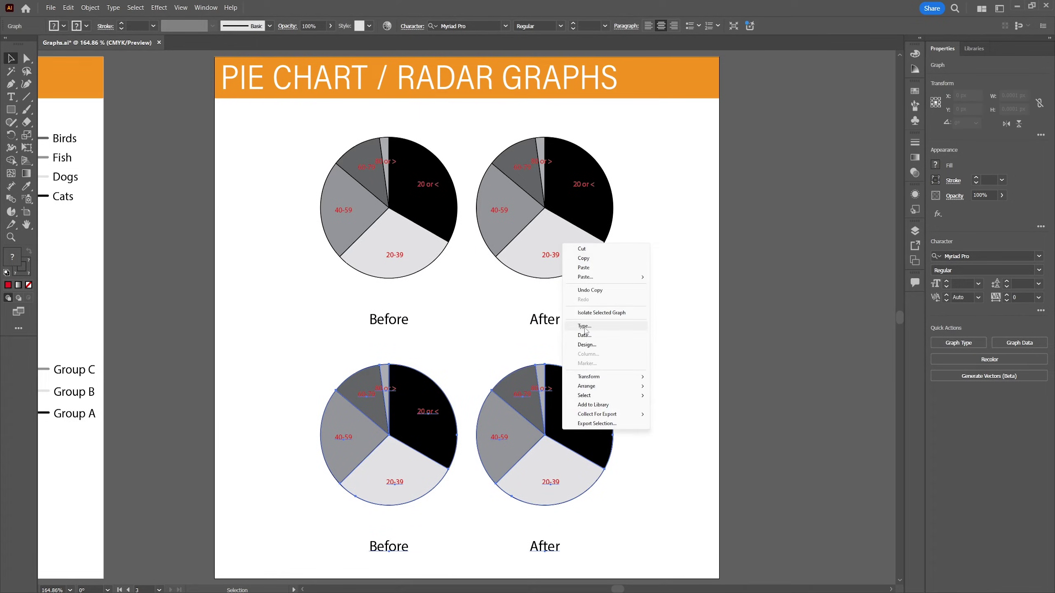
{"action": "left_click", "coordinate": [584, 327]}
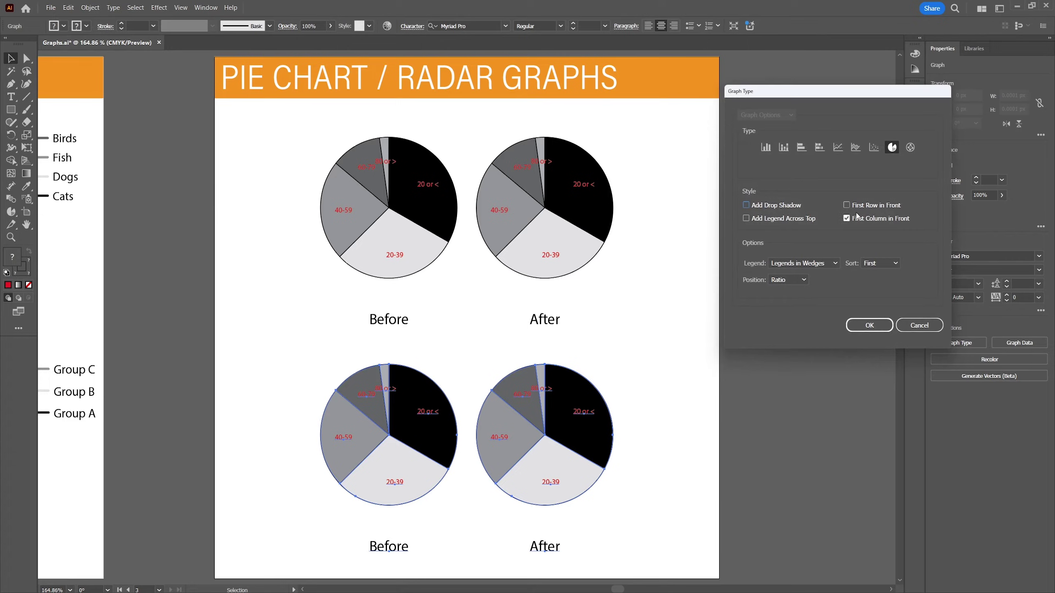
{"action": "left_click", "coordinate": [910, 148]}
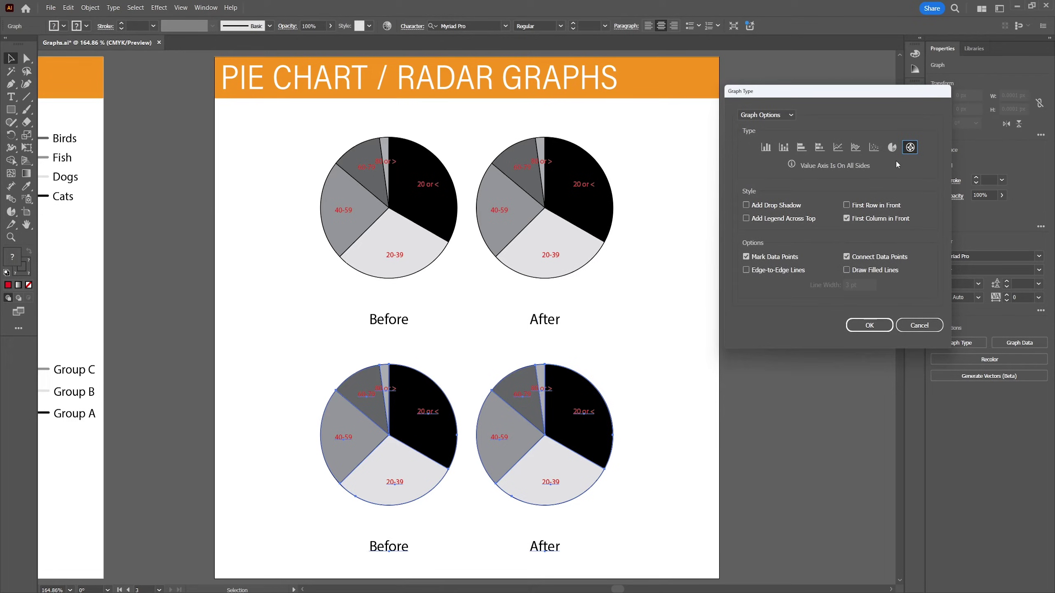
{"action": "left_click", "coordinate": [869, 324]}
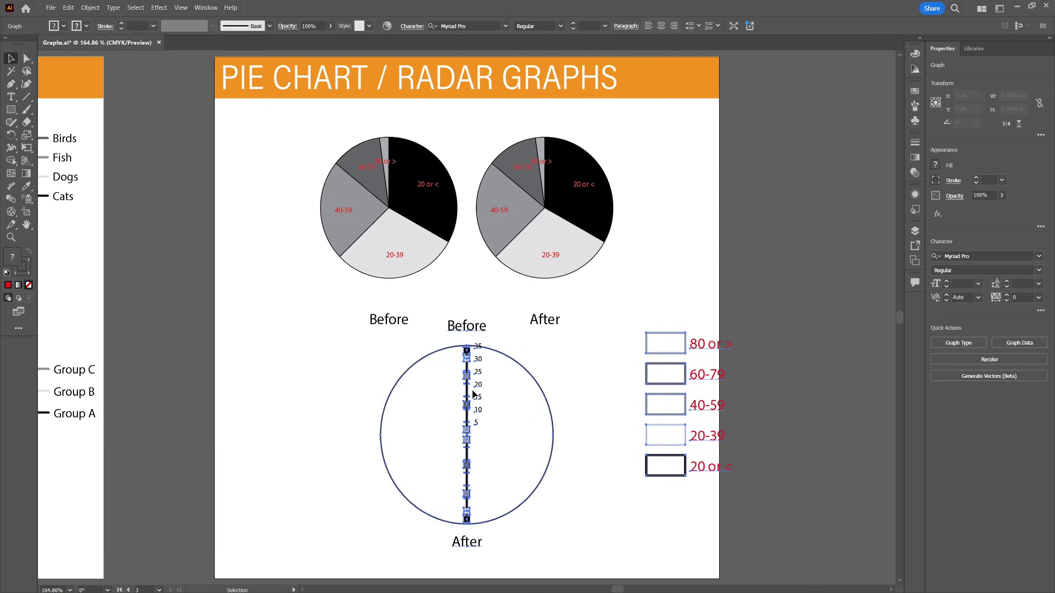
Step: Transpose the rows and columns of the radar graph's data and apply the change
{"action": "right_click", "coordinate": [467, 409]}
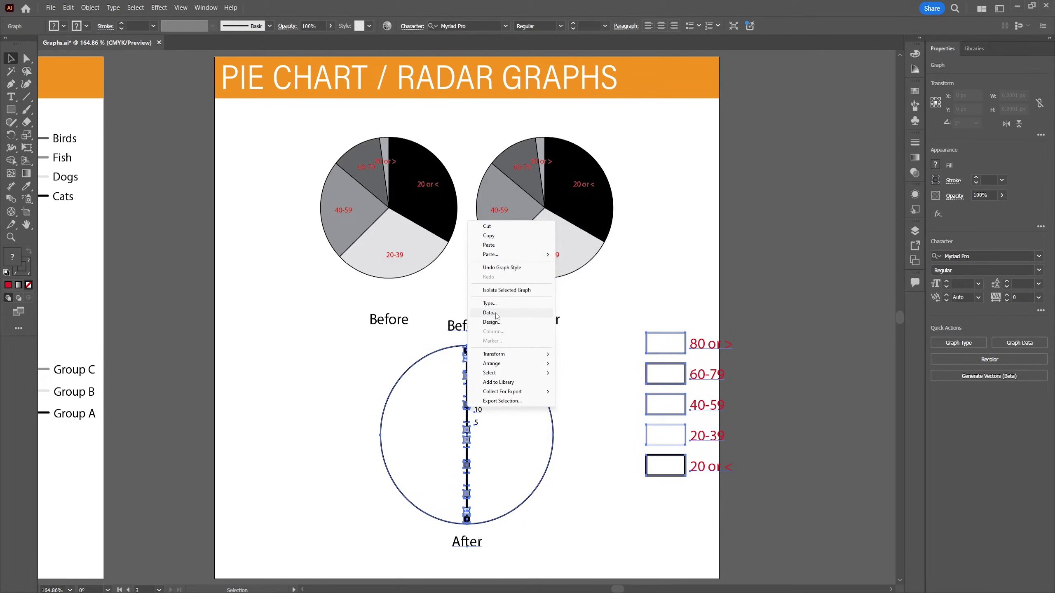
{"action": "left_click", "coordinate": [496, 313]}
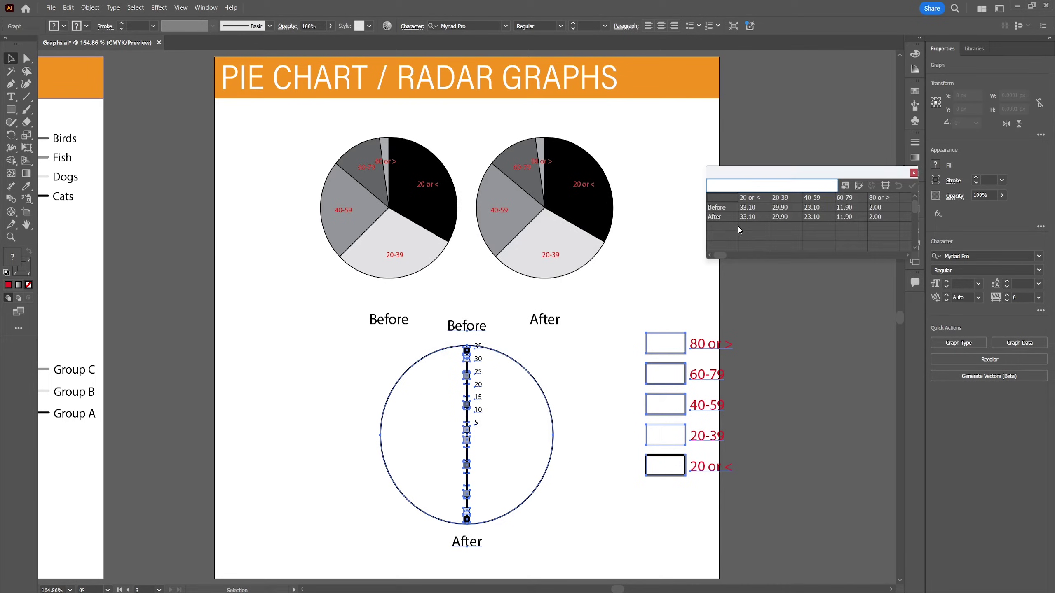
{"action": "left_click", "coordinate": [857, 187]}
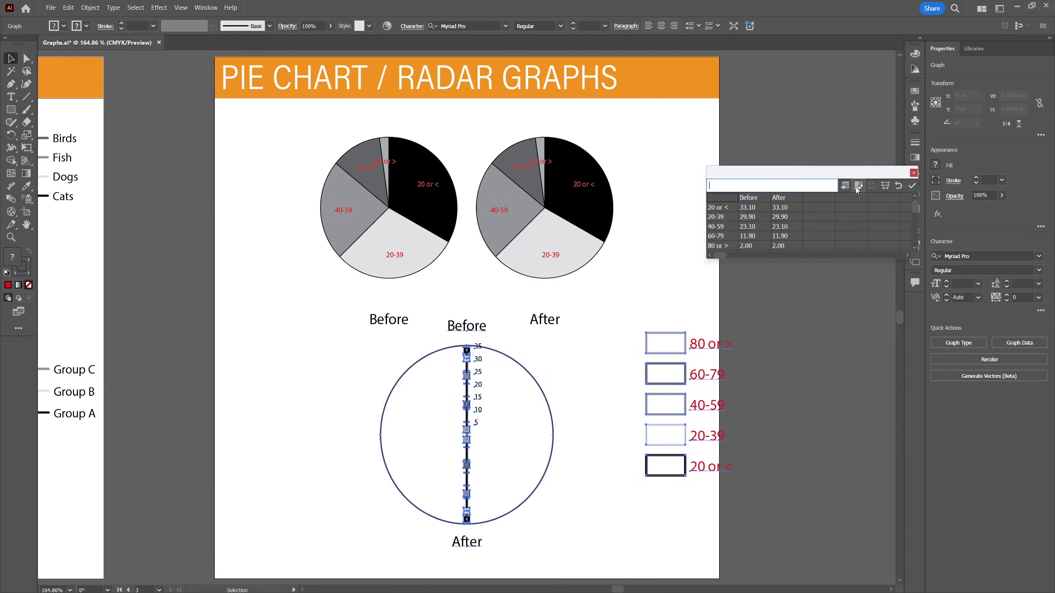
{"action": "left_click", "coordinate": [912, 186]}
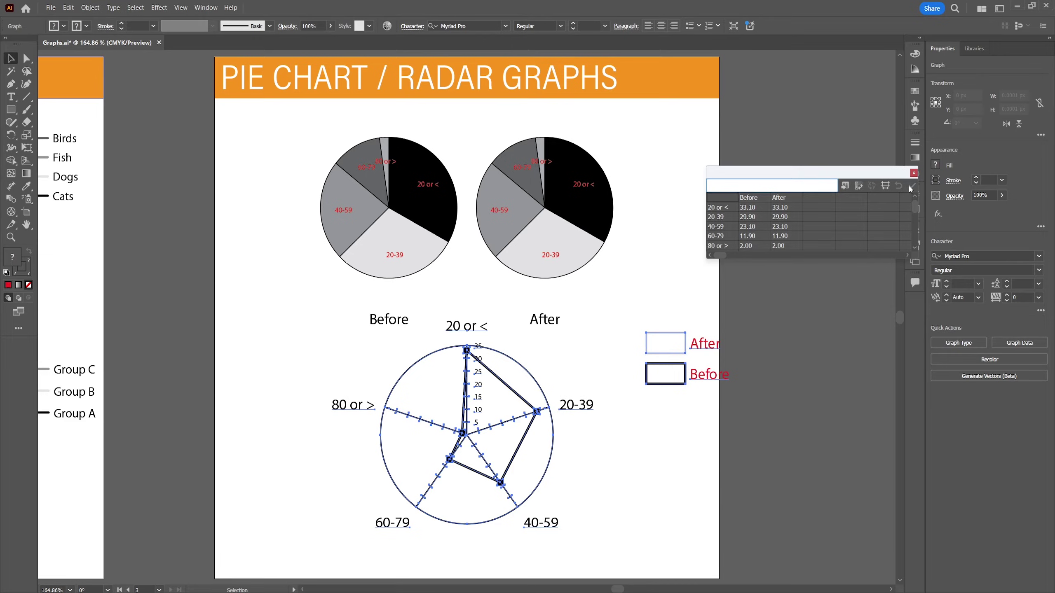
Step: Set the Before values to 20, 30, 10, 20 and 20 from the youngest to the oldest age group, and close the data window
{"action": "left_click", "coordinate": [746, 210]}
{"action": "type", "text": "20"}
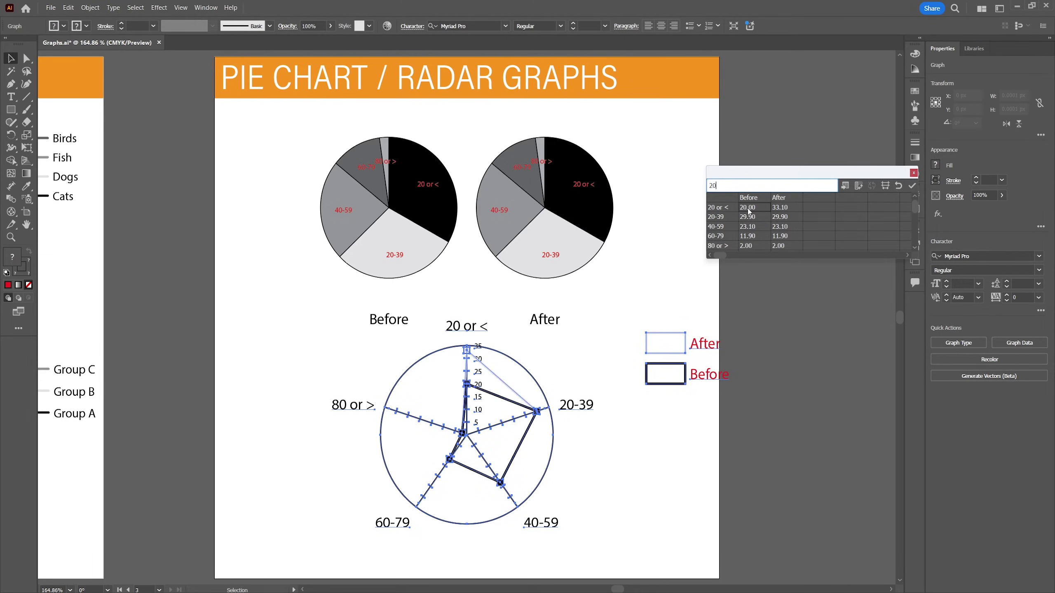
{"action": "left_click", "coordinate": [748, 216]}
{"action": "type", "text": "30"}
{"action": "left_click", "coordinate": [752, 226]}
{"action": "type", "text": "10"}
{"action": "left_click", "coordinate": [754, 238]}
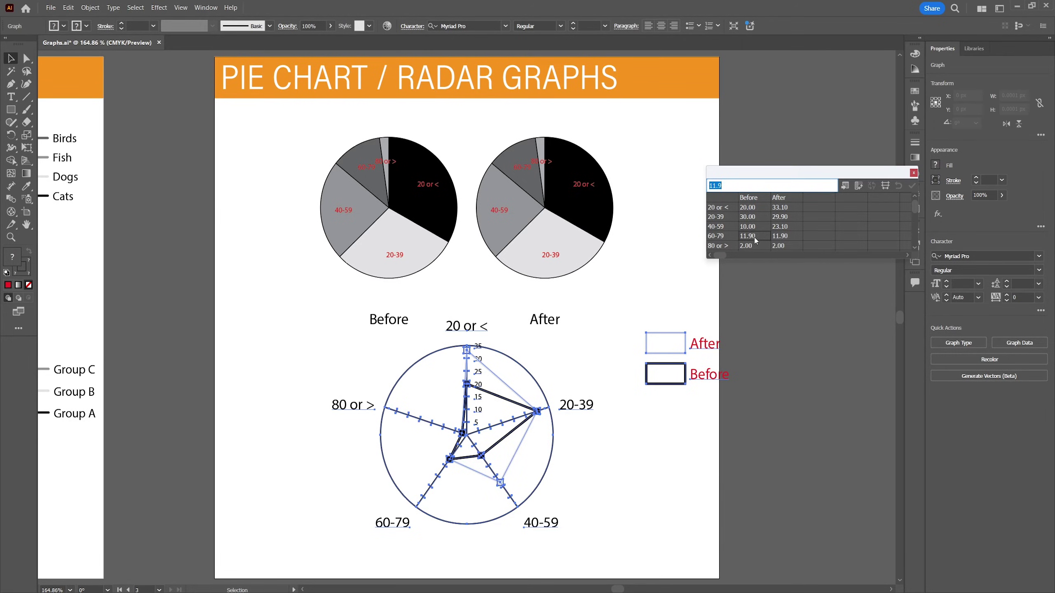
{"action": "type", "text": "20"}
{"action": "left_click", "coordinate": [748, 245]}
{"action": "type", "text": "20"}
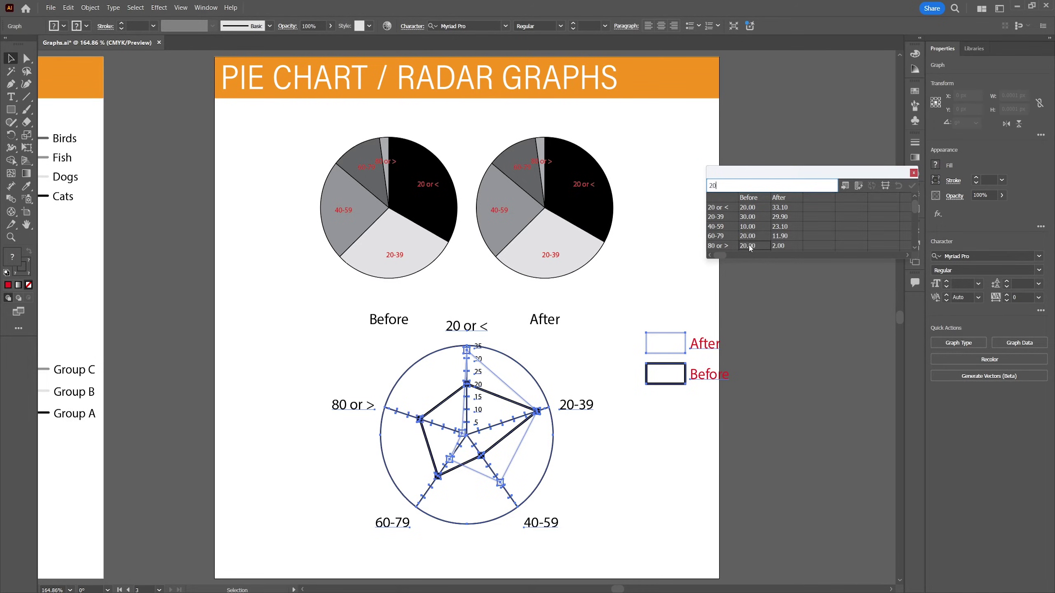
{"action": "left_click", "coordinate": [701, 458]}
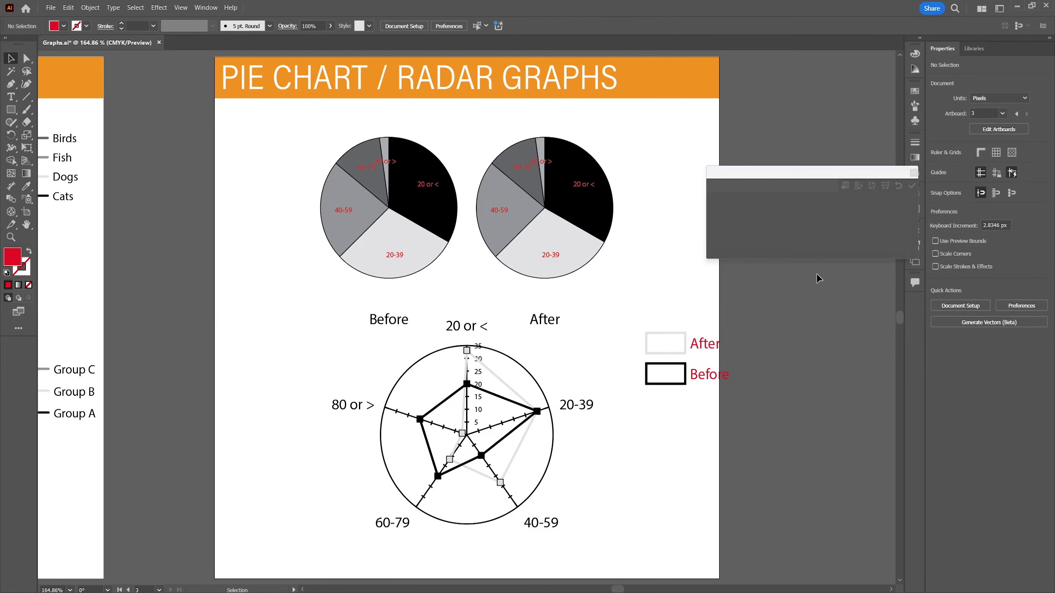
{"action": "left_click", "coordinate": [914, 173]}
Step: Turn off Mark Data Points for the radar graph
{"action": "left_click", "coordinate": [481, 391]}
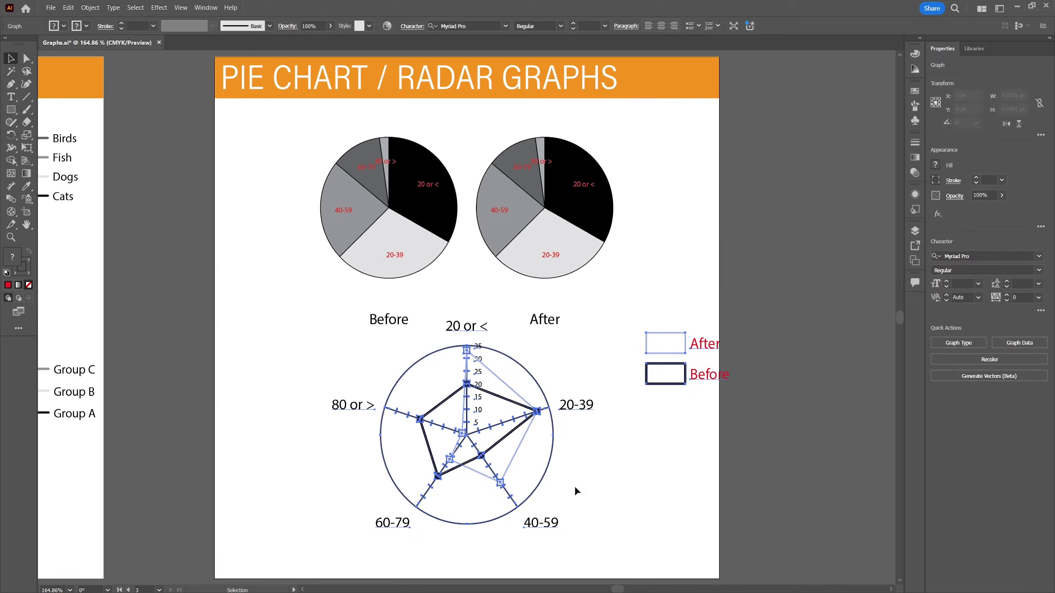
{"action": "right_click", "coordinate": [532, 417]}
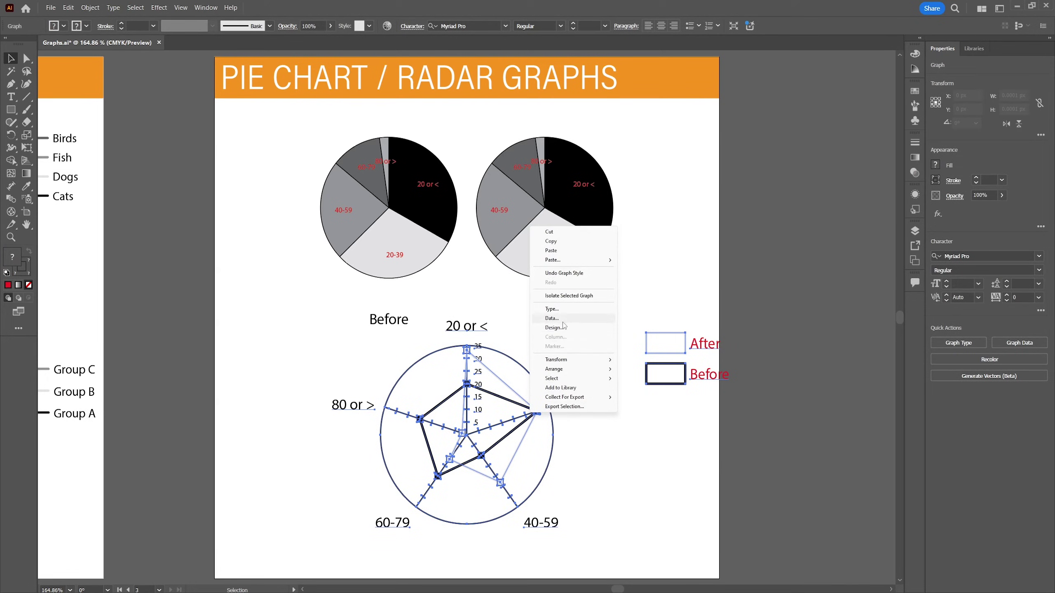
{"action": "left_click", "coordinate": [552, 310]}
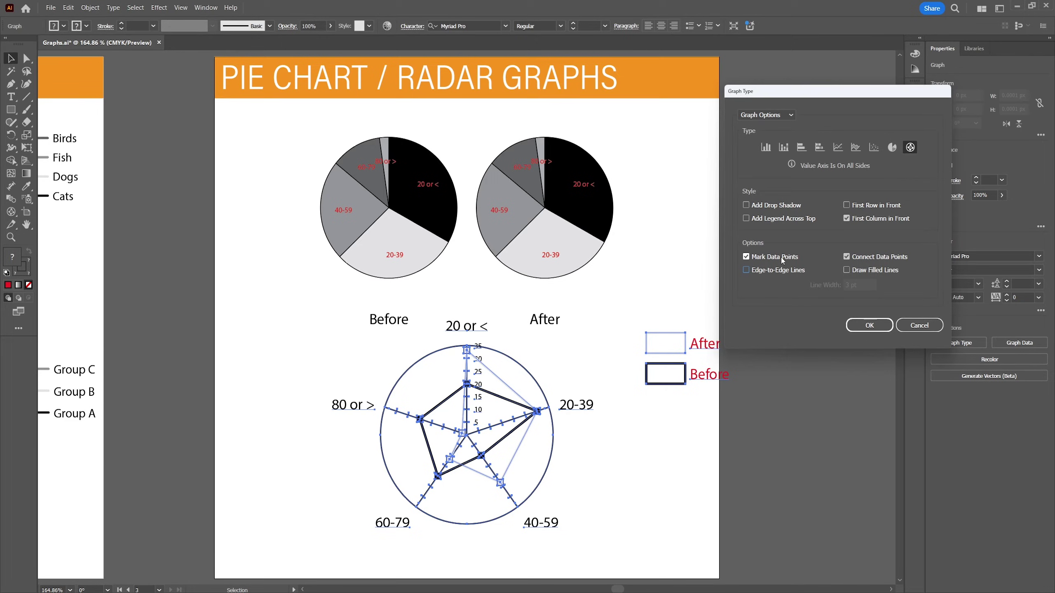
{"action": "left_click", "coordinate": [781, 257]}
{"action": "left_click", "coordinate": [869, 325]}
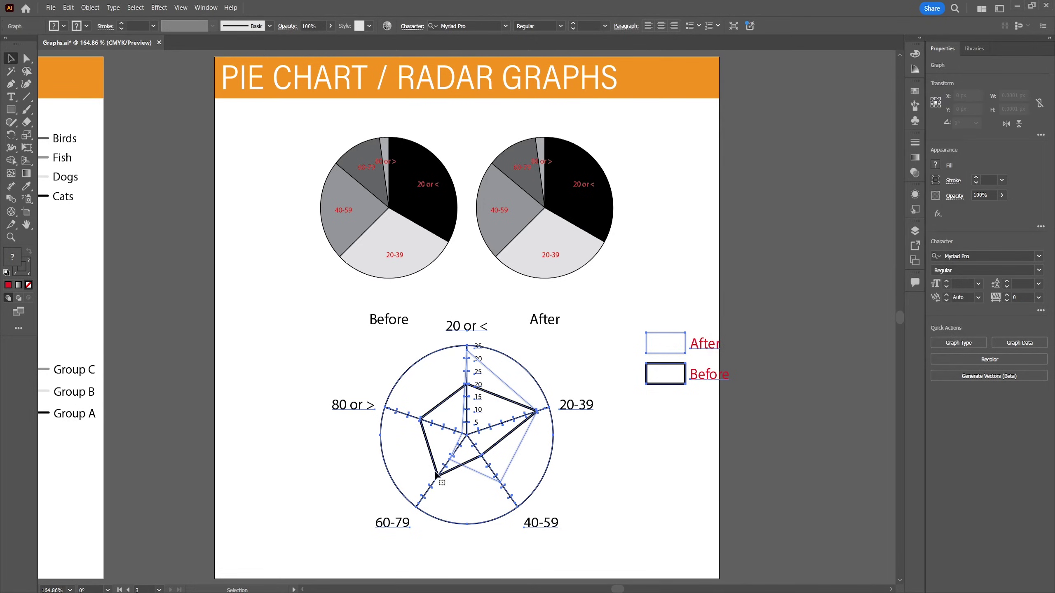
Step: Try Draw Filled Lines with a 3 pt line width on the radar graph, and undo it
{"action": "right_click", "coordinate": [602, 460]}
{"action": "left_click", "coordinate": [553, 489]}
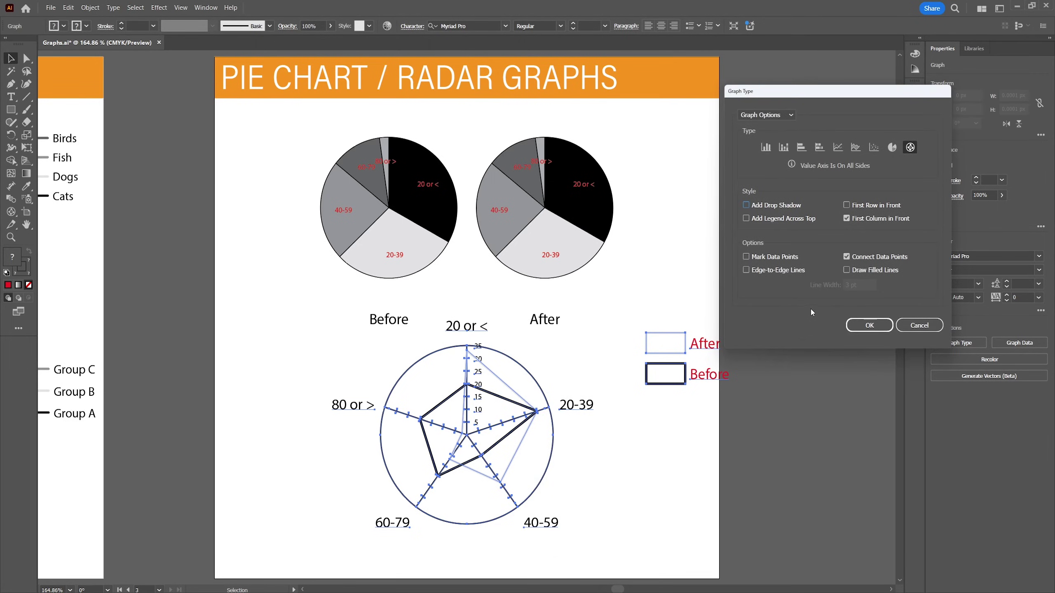
{"action": "left_click", "coordinate": [845, 270]}
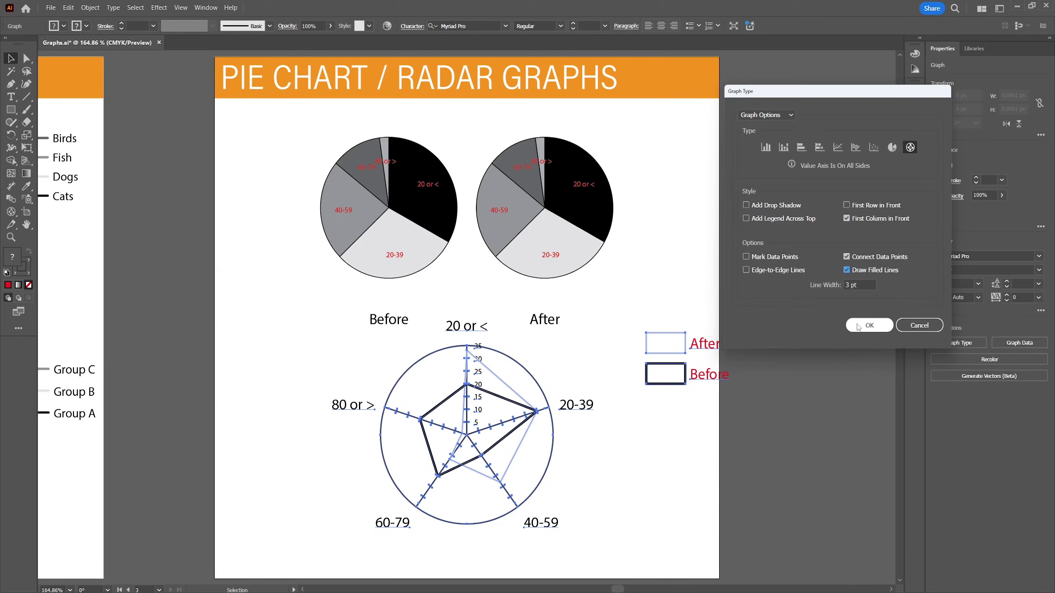
{"action": "left_click", "coordinate": [858, 326]}
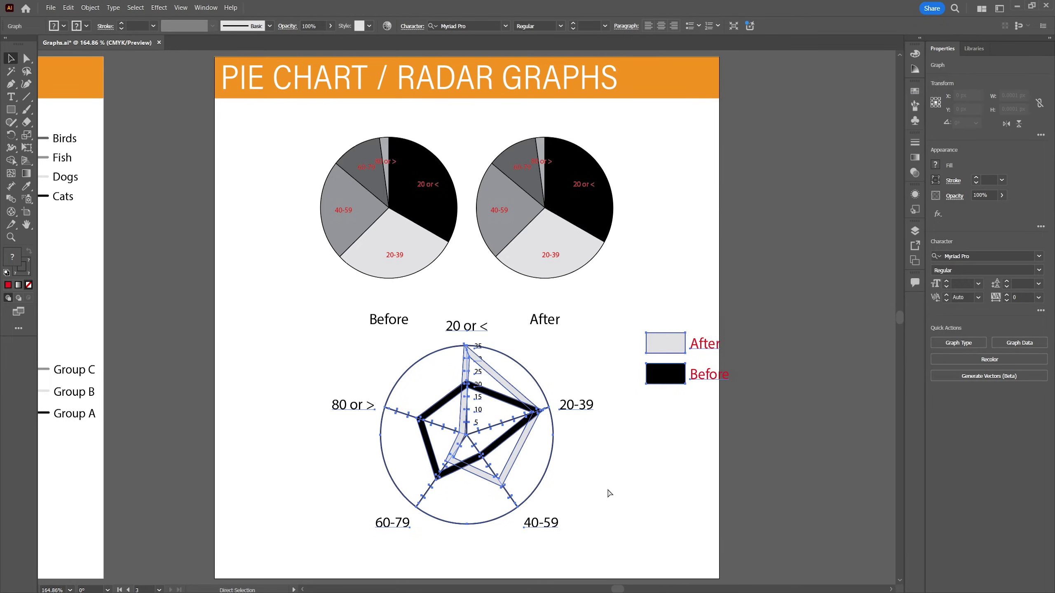
{"action": "key", "text": "ctrl+z"}
Step: Turn off Connect Data Points and turn on Mark Data Points for the radar graph, and deselect it
{"action": "right_click", "coordinate": [513, 424]}
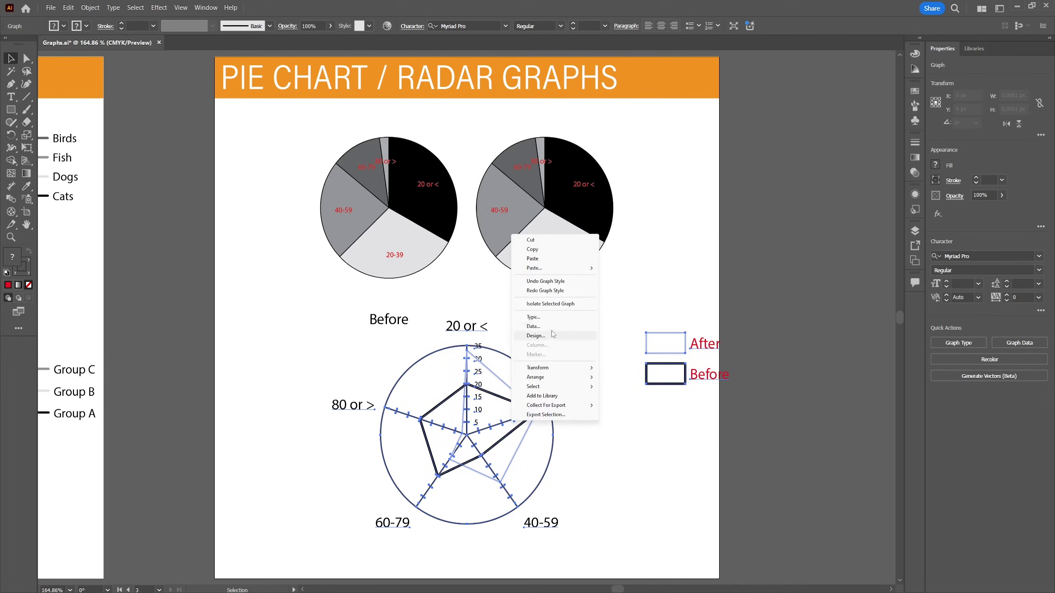
{"action": "left_click", "coordinate": [546, 318]}
{"action": "left_click", "coordinate": [846, 257]}
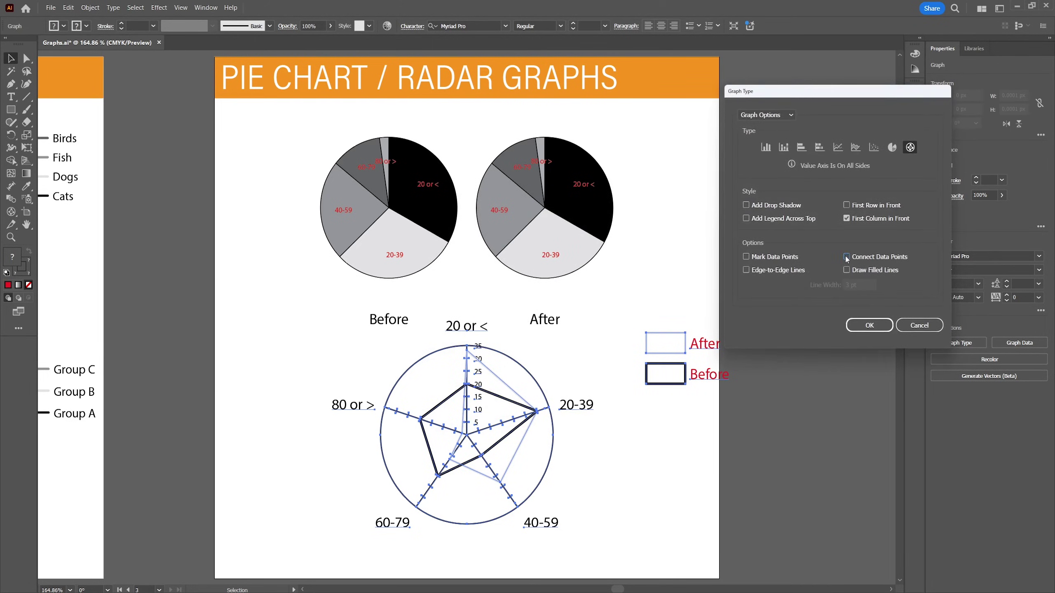
{"action": "left_click", "coordinate": [759, 258]}
{"action": "left_click", "coordinate": [854, 325]}
{"action": "left_click", "coordinate": [667, 484]}
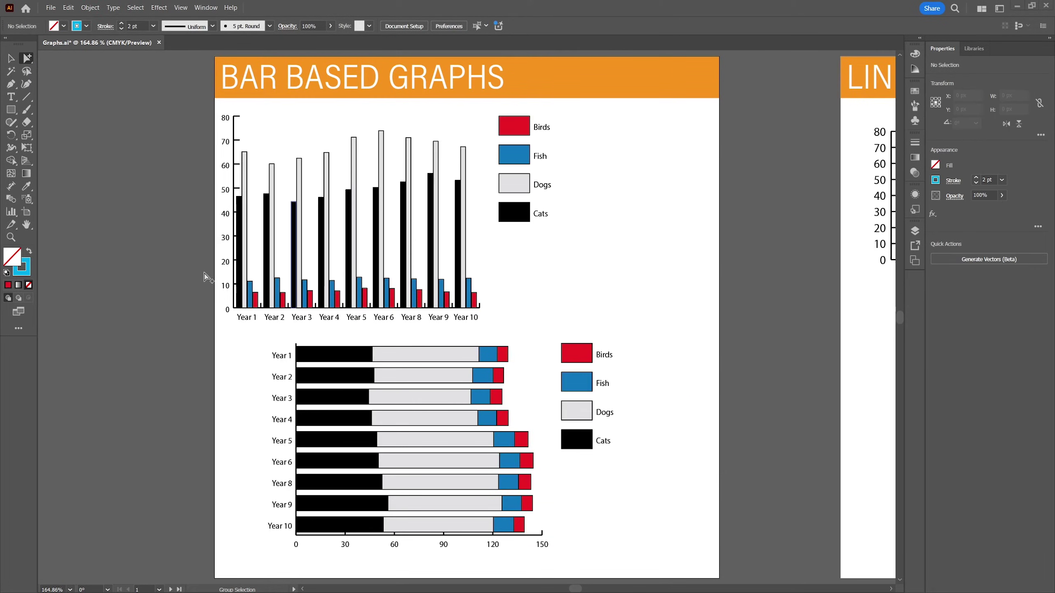
Step: Select the whole Cats series of the upper column graph with the Group Selection tool, change its graph type to Line, and deselect it
{"action": "left_click", "coordinate": [28, 59]}
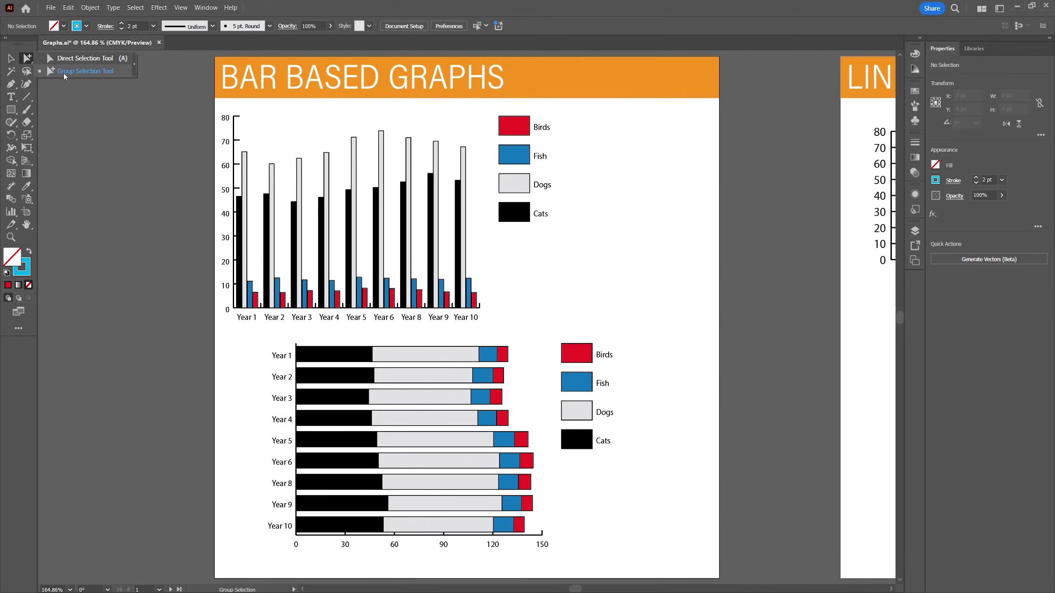
{"action": "left_click", "coordinate": [91, 74]}
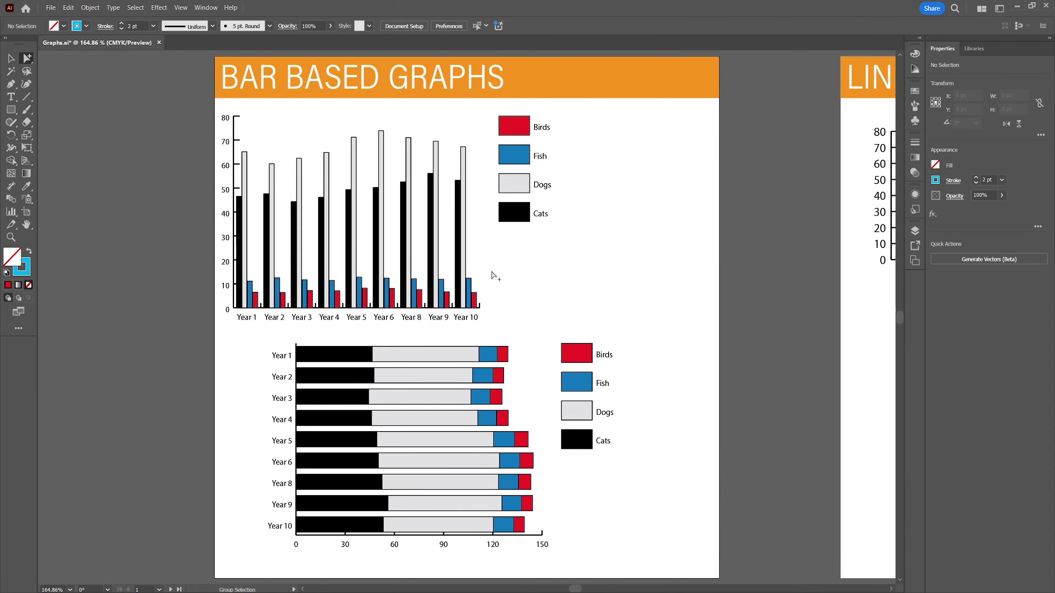
{"action": "left_click", "coordinate": [514, 213]}
{"action": "left_click", "coordinate": [514, 214]}
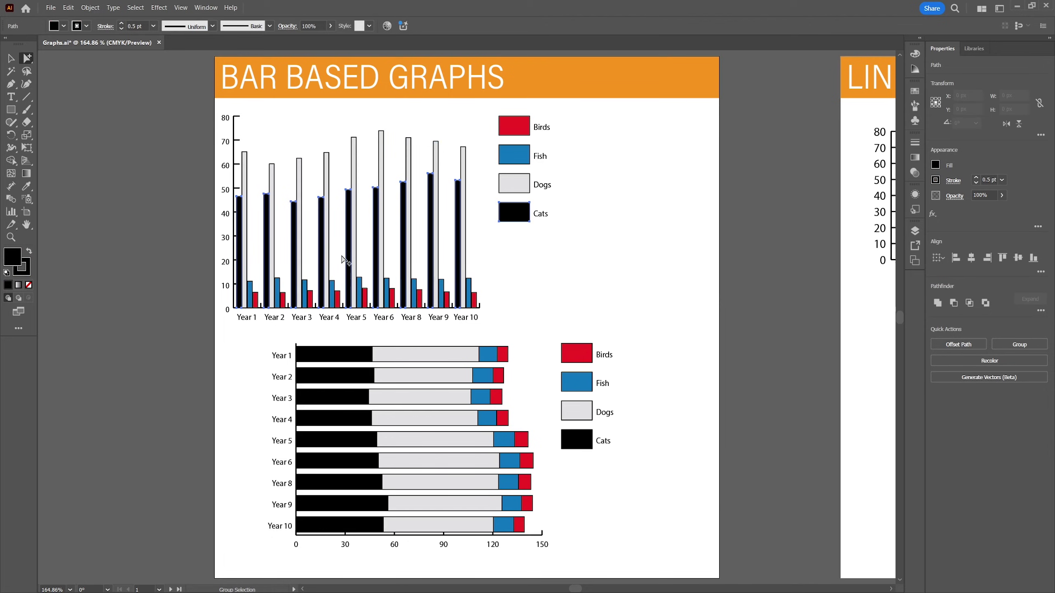
{"action": "left_click", "coordinate": [90, 7]}
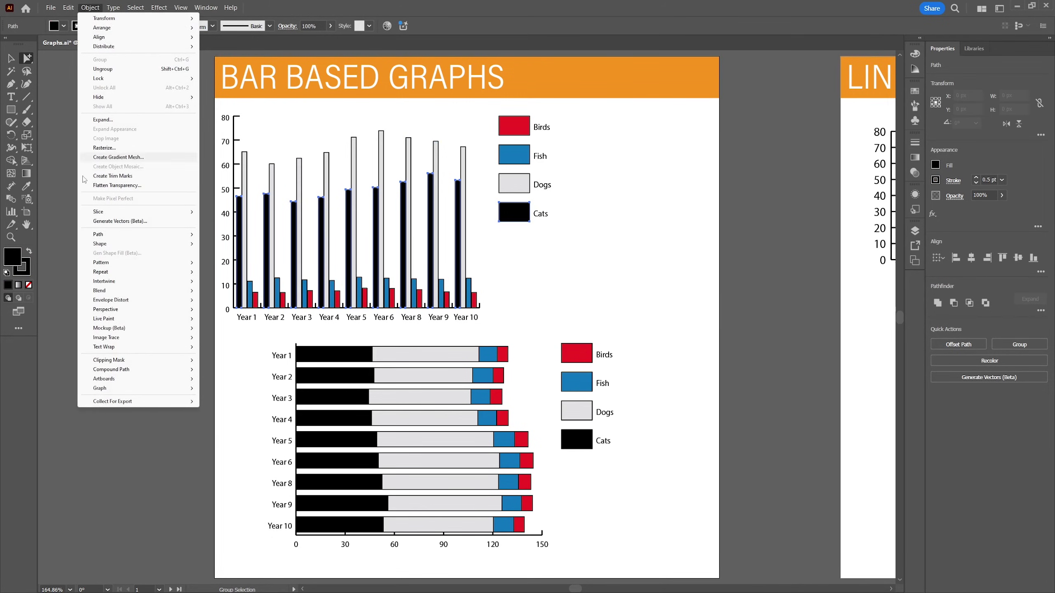
{"action": "mouse_move", "coordinate": [145, 392]}
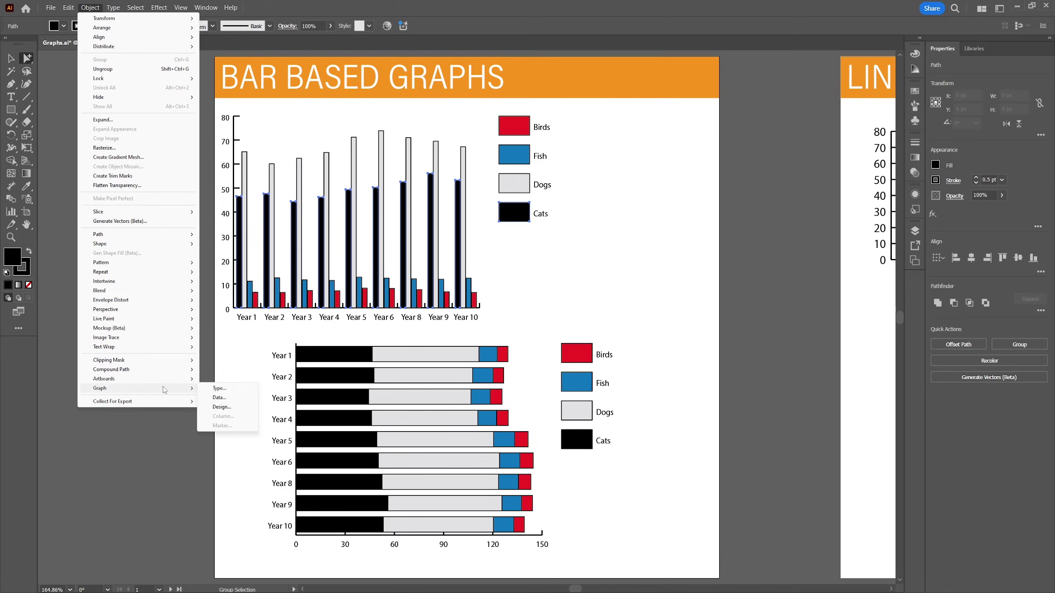
{"action": "left_click", "coordinate": [219, 388]}
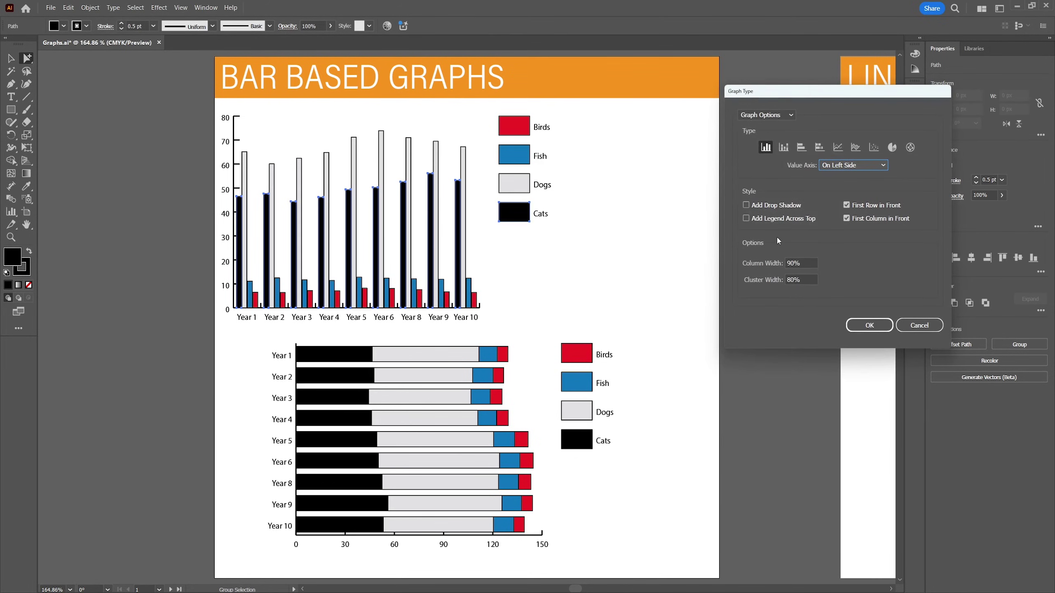
{"action": "left_click", "coordinate": [838, 147]}
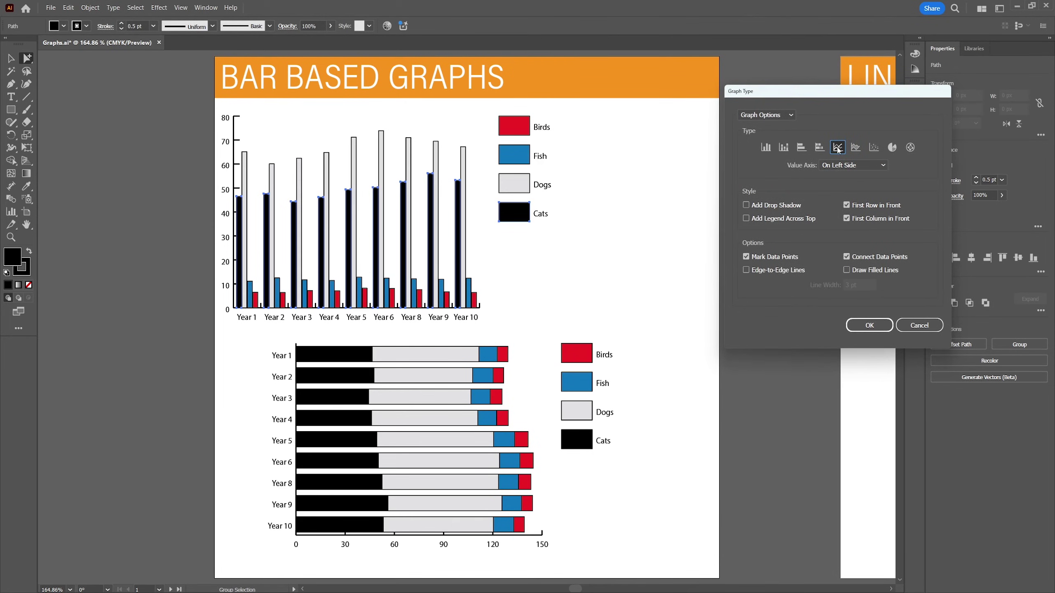
{"action": "left_click", "coordinate": [869, 326]}
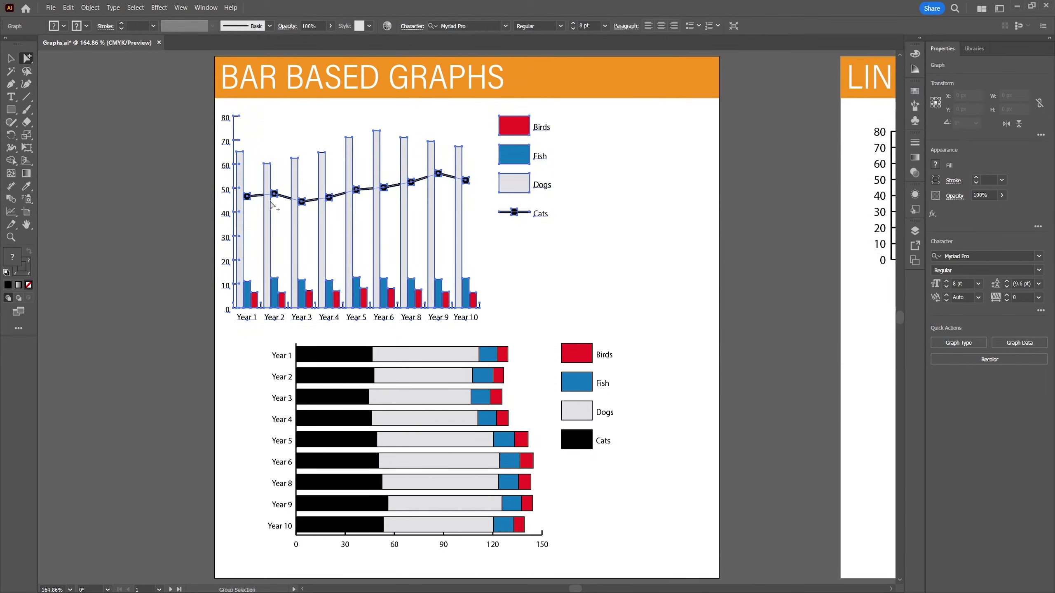
{"action": "left_click", "coordinate": [602, 245]}
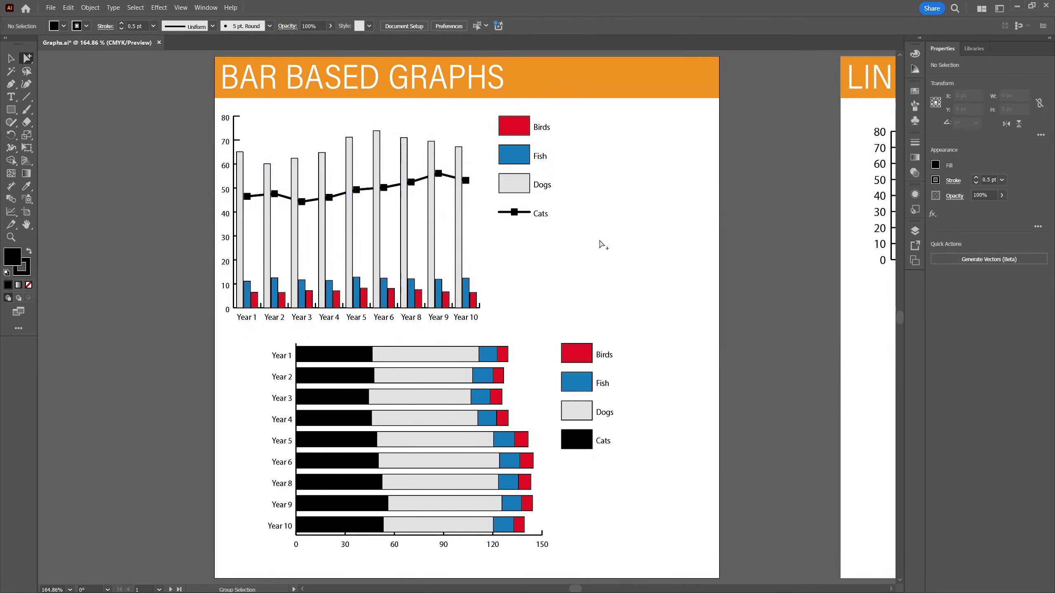
Step: Change the Dogs series of the upper column graph to the Line graph type
{"action": "left_click", "coordinate": [514, 187]}
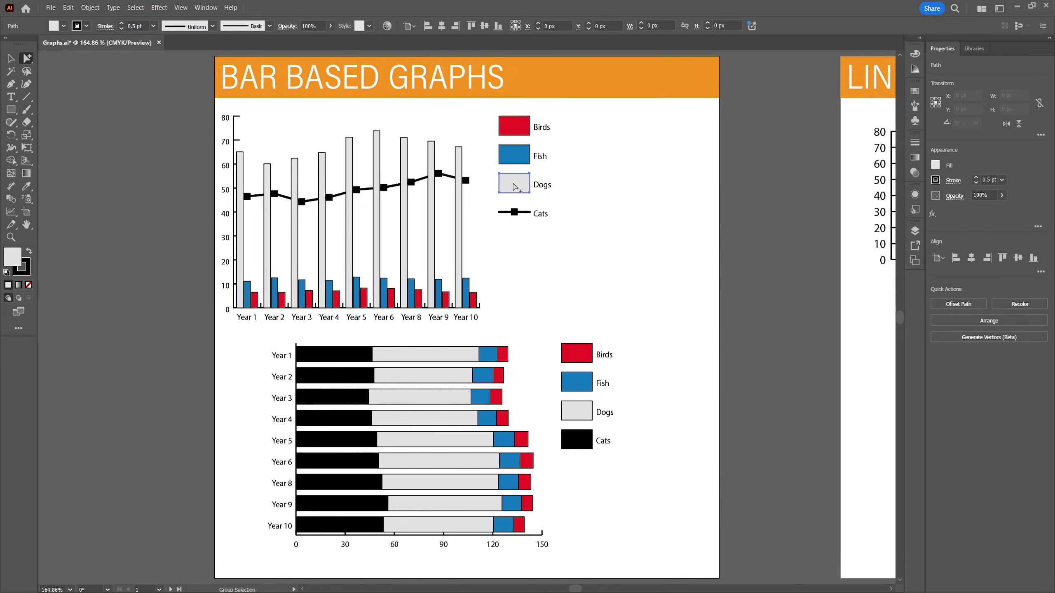
{"action": "left_click", "coordinate": [514, 186]}
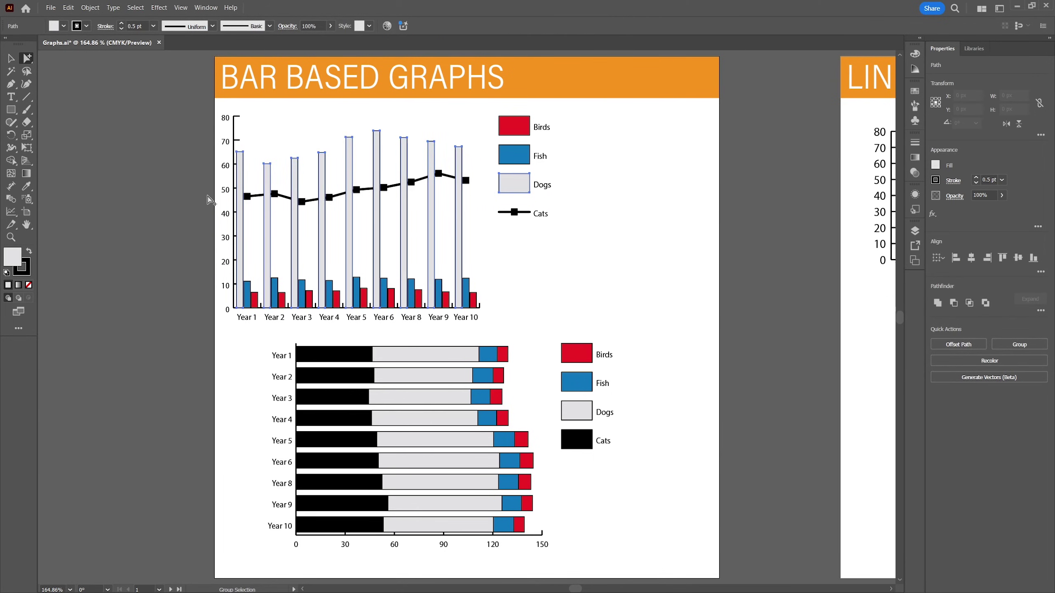
{"action": "left_click", "coordinate": [90, 8]}
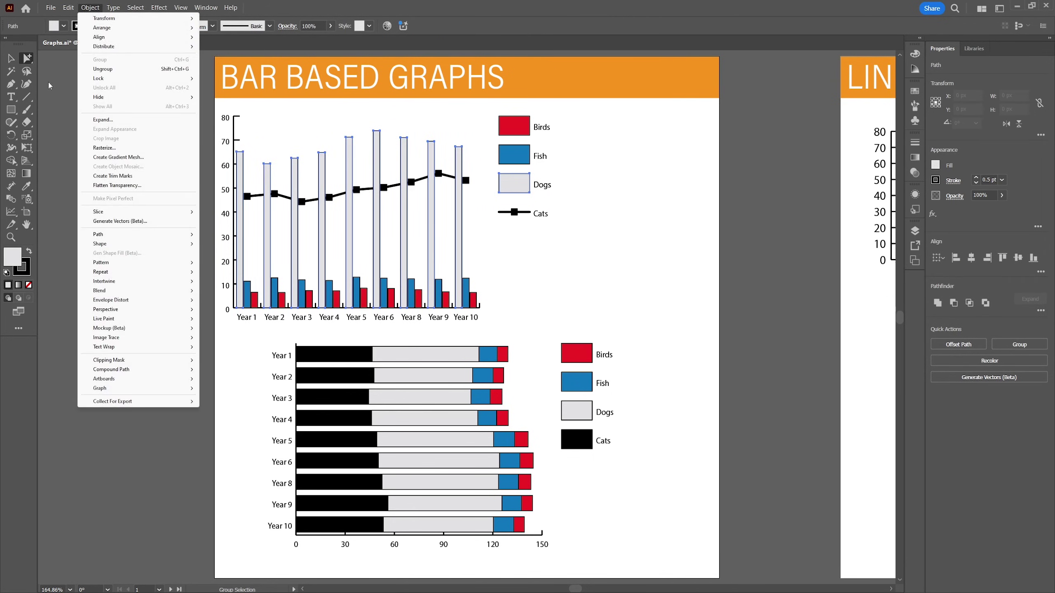
{"action": "mouse_move", "coordinate": [96, 390]}
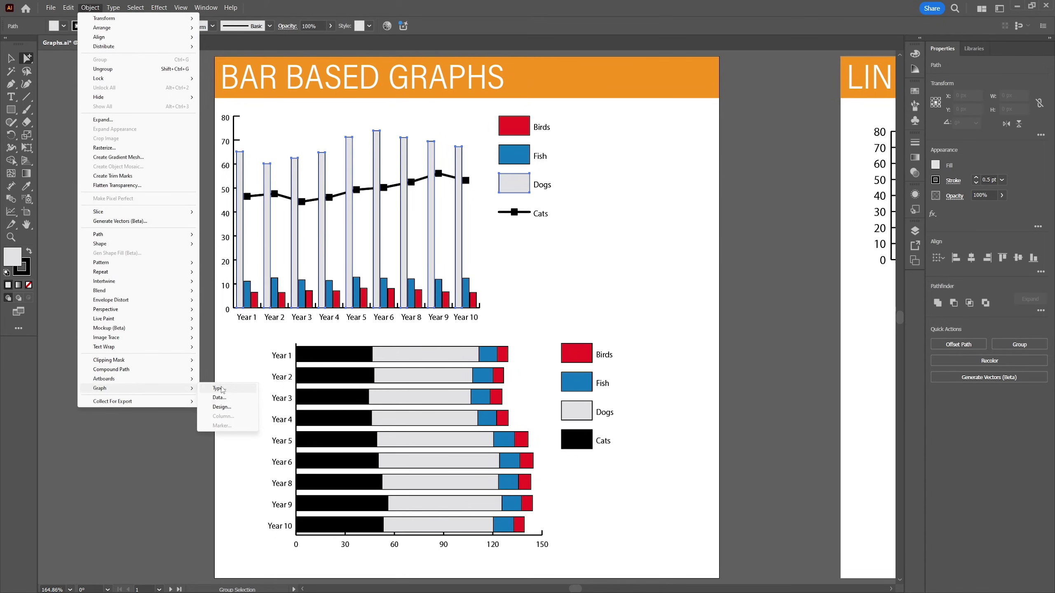
{"action": "left_click", "coordinate": [218, 388]}
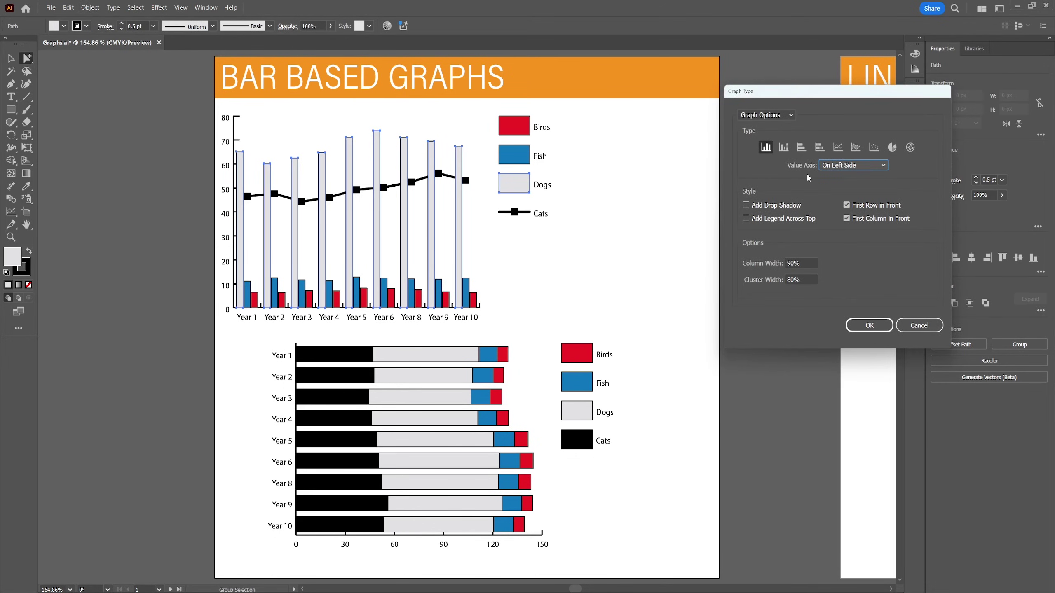
{"action": "left_click", "coordinate": [839, 150]}
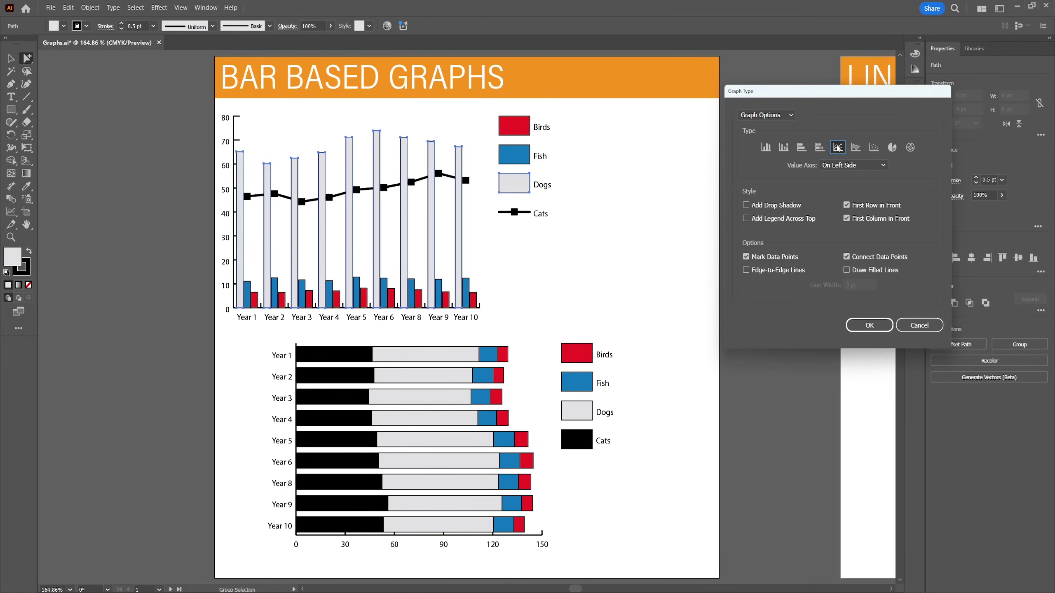
{"action": "left_click", "coordinate": [863, 328]}
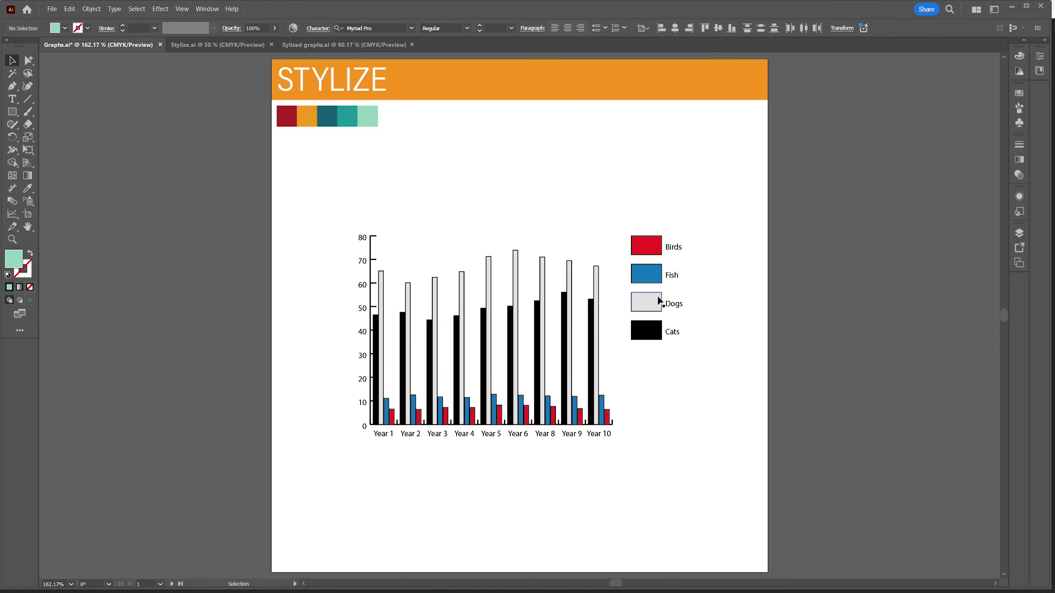
Step: Scale the column graph on the Stylize artboard up uniformly until it fills most of the artboard's width, and deselect it
{"action": "left_click", "coordinate": [658, 299]}
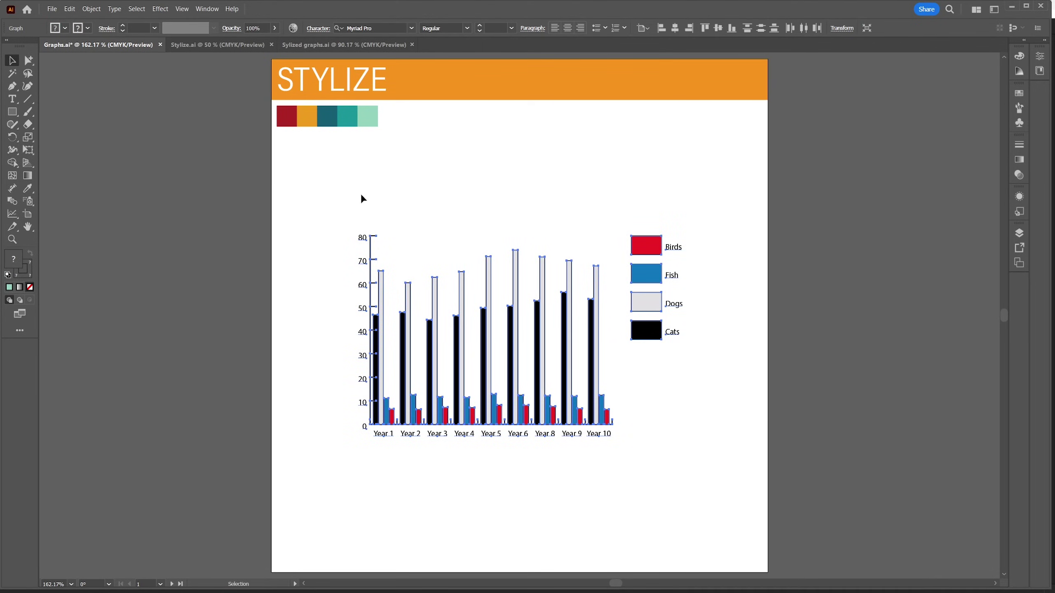
{"action": "left_click", "coordinate": [97, 10]}
{"action": "mouse_move", "coordinate": [175, 20]}
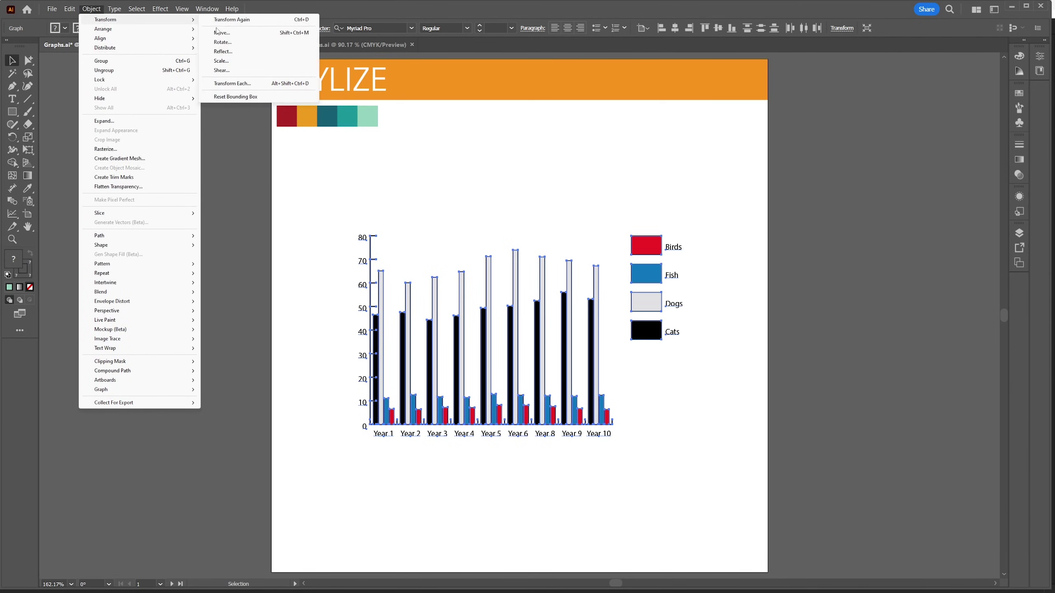
{"action": "left_click", "coordinate": [221, 61]}
{"action": "type", "text": "106"}
{"action": "key", "text": "Tab"}
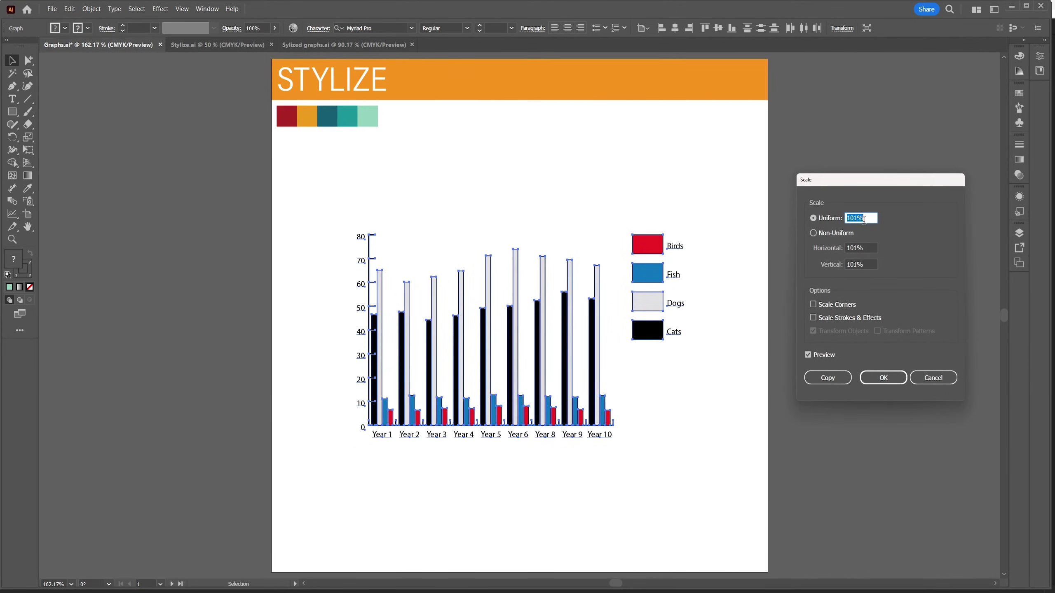
{"action": "key", "text": "Up"}
{"action": "key", "text": "Up"}
{"action": "key", "text": "Up"}
{"action": "key", "text": "Up"}
{"action": "key", "text": "Up"}
{"action": "key", "text": "Up"}
{"action": "key", "text": "Up"}
{"action": "key", "text": "Up"}
{"action": "key", "text": "Up"}
{"action": "key", "text": "Up"}
{"action": "key", "text": "Up"}
{"action": "key", "text": "Up"}
{"action": "key", "text": "Up"}
{"action": "key", "text": "Up"}
{"action": "key", "text": "Up"}
{"action": "key", "text": "Up"}
{"action": "key", "text": "Up"}
{"action": "key", "text": "Up"}
{"action": "key", "text": "Up"}
{"action": "key", "text": "Up"}
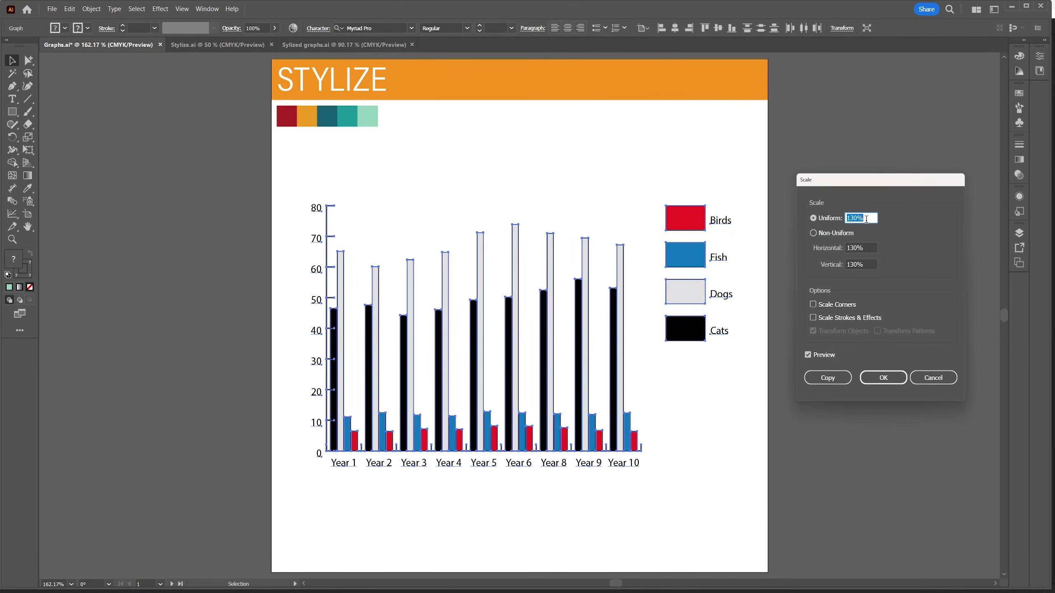
{"action": "key", "text": "Return"}
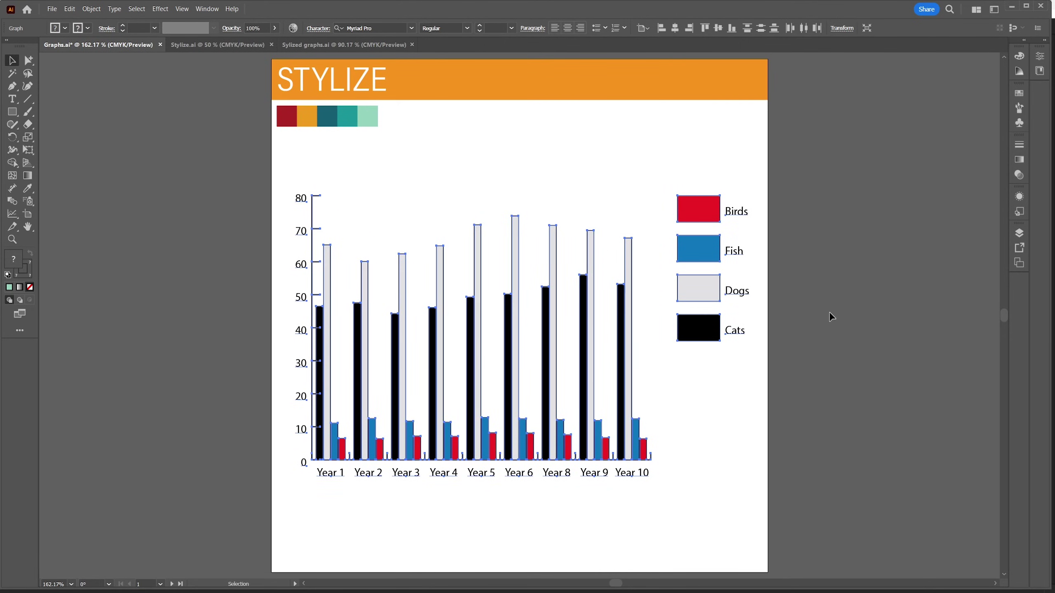
{"action": "left_click", "coordinate": [829, 311]}
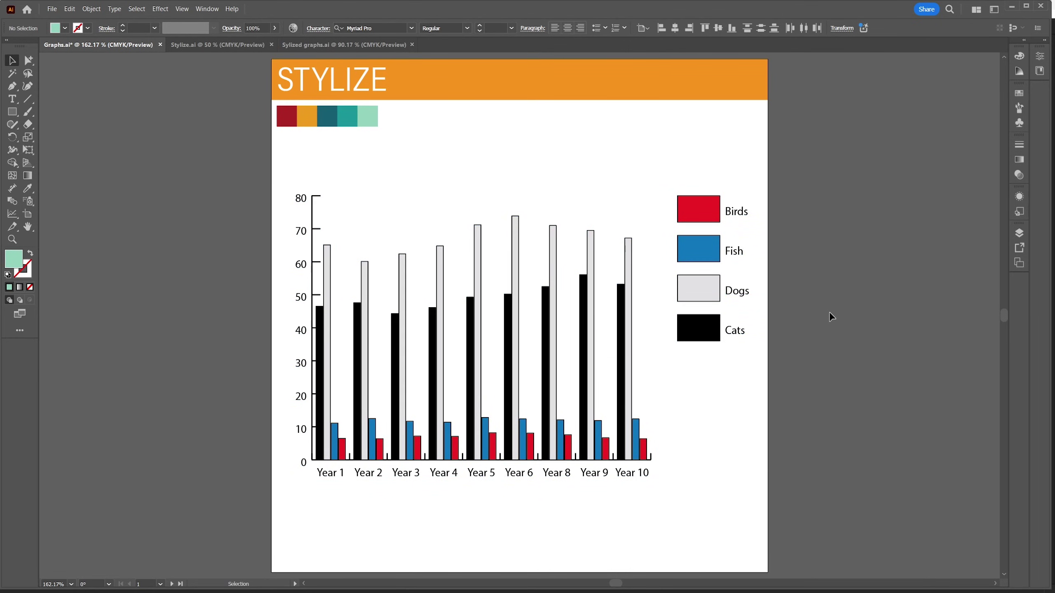
Step: Try the column graph's type options with First Column in Front turned off and Add Legend Across Top turned on
{"action": "left_click", "coordinate": [590, 301]}
{"action": "right_click", "coordinate": [590, 301]}
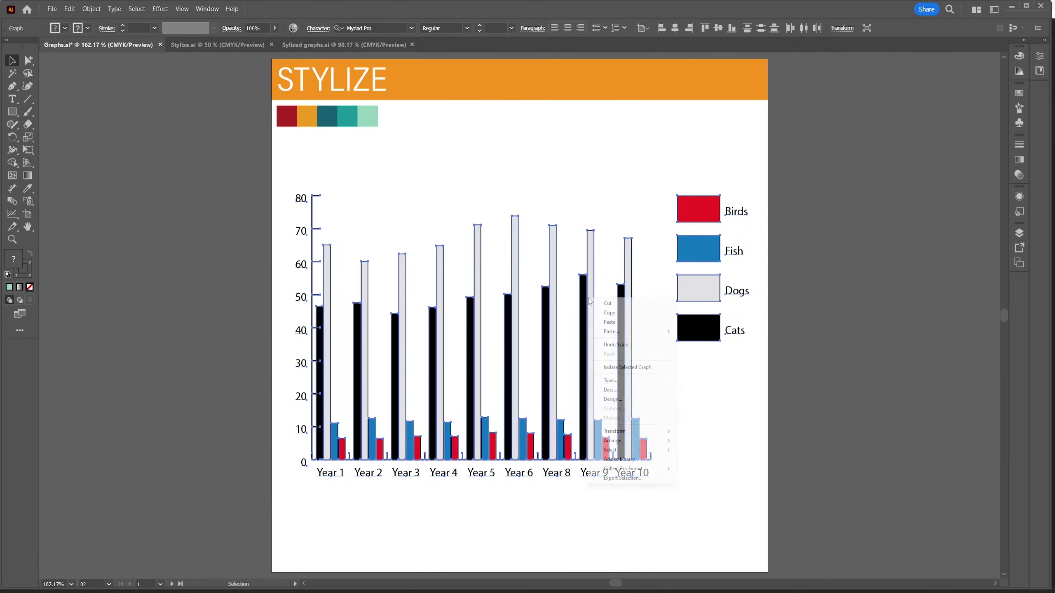
{"action": "left_click", "coordinate": [610, 380]}
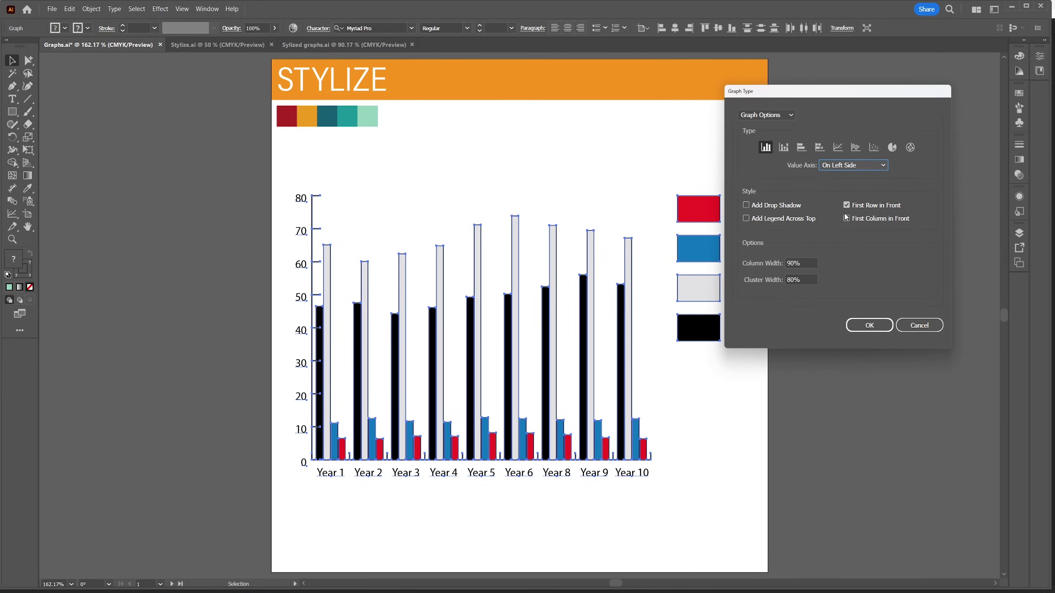
{"action": "left_click", "coordinate": [762, 220]}
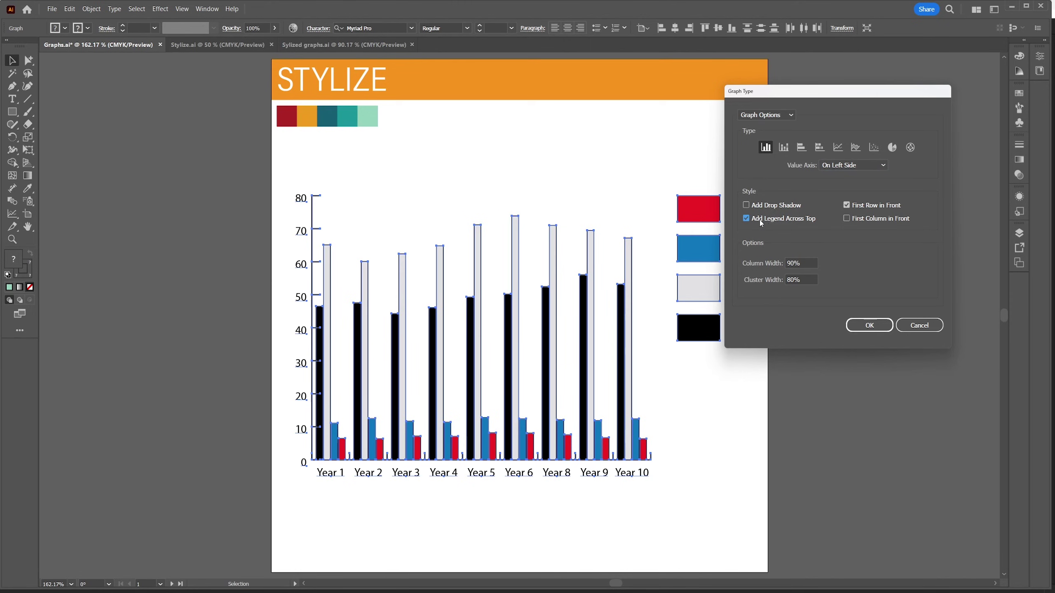
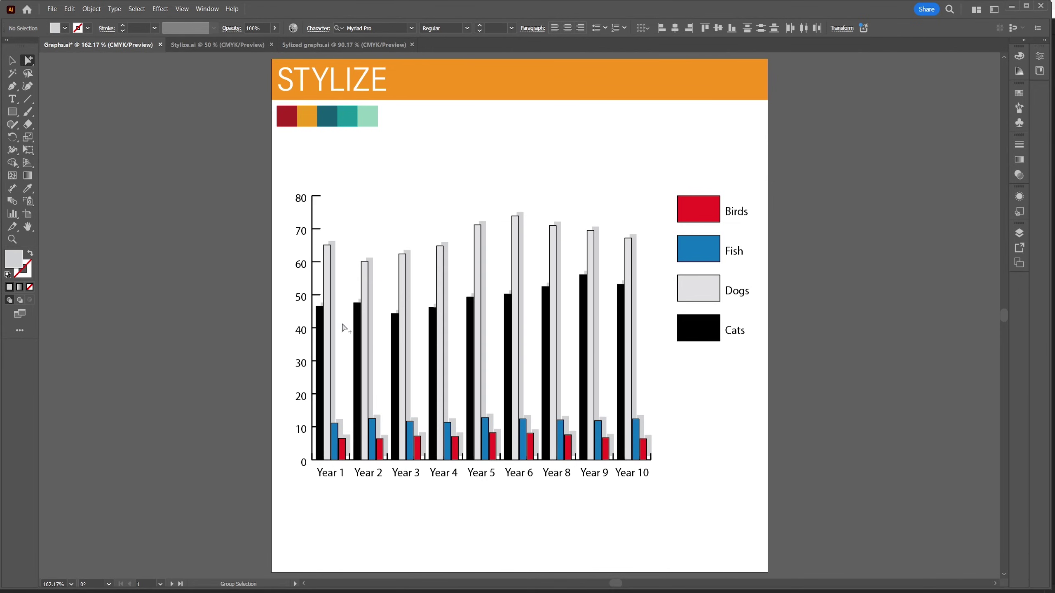
Step: Recolor the Birds series and its legend box with the dark red palette swatch, sampled with the Eyedropper
{"action": "left_click", "coordinate": [709, 214]}
{"action": "left_click", "coordinate": [709, 215]}
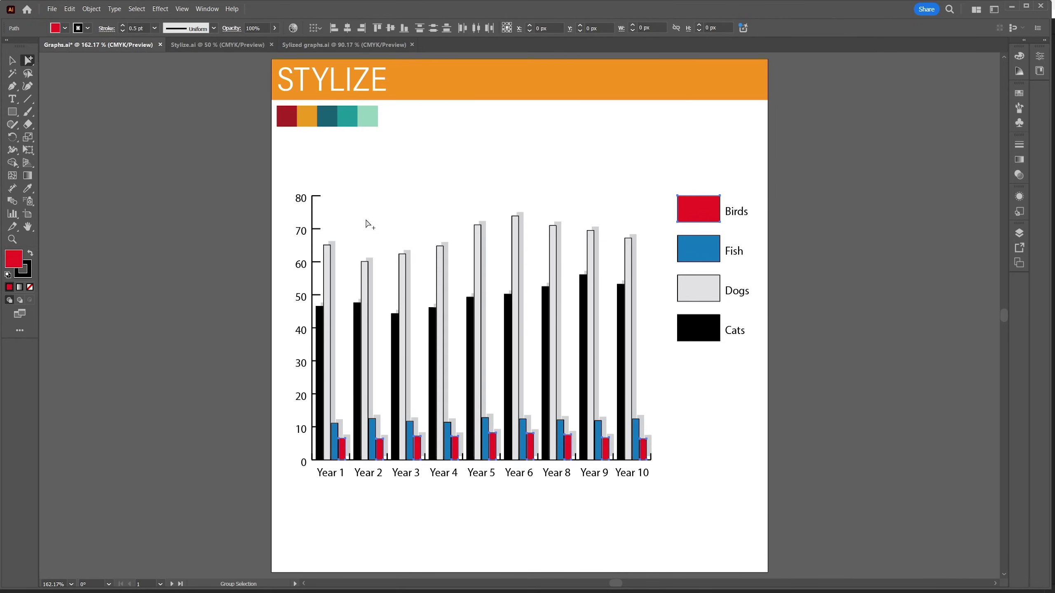
{"action": "left_click", "coordinate": [28, 188]}
{"action": "left_click", "coordinate": [281, 115]}
{"action": "left_click", "coordinate": [282, 115]}
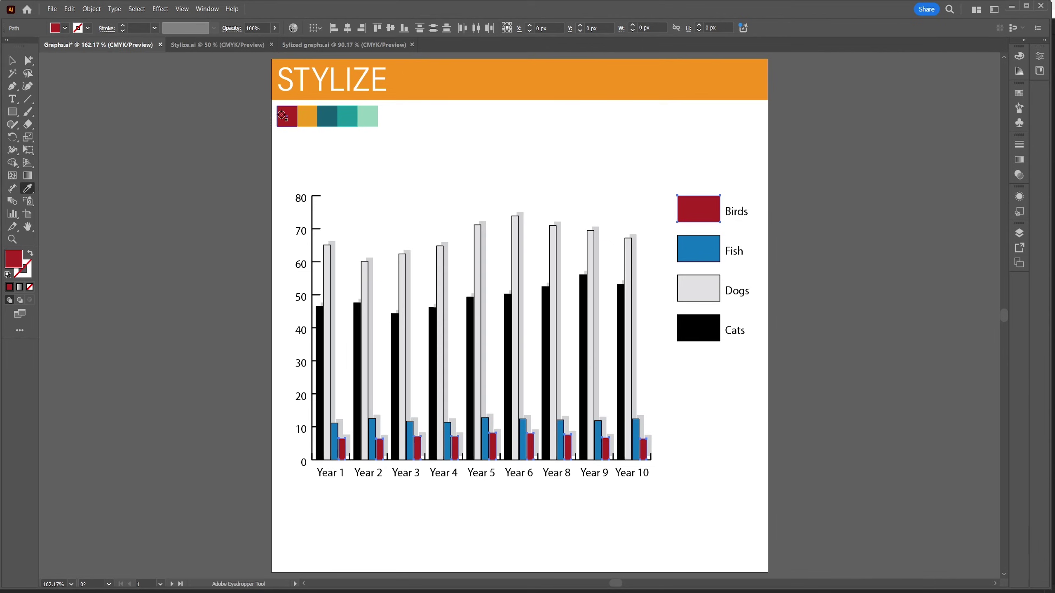
Step: Recolor the Fish series and its legend box with the orange palette swatch
{"action": "left_click", "coordinate": [29, 60]}
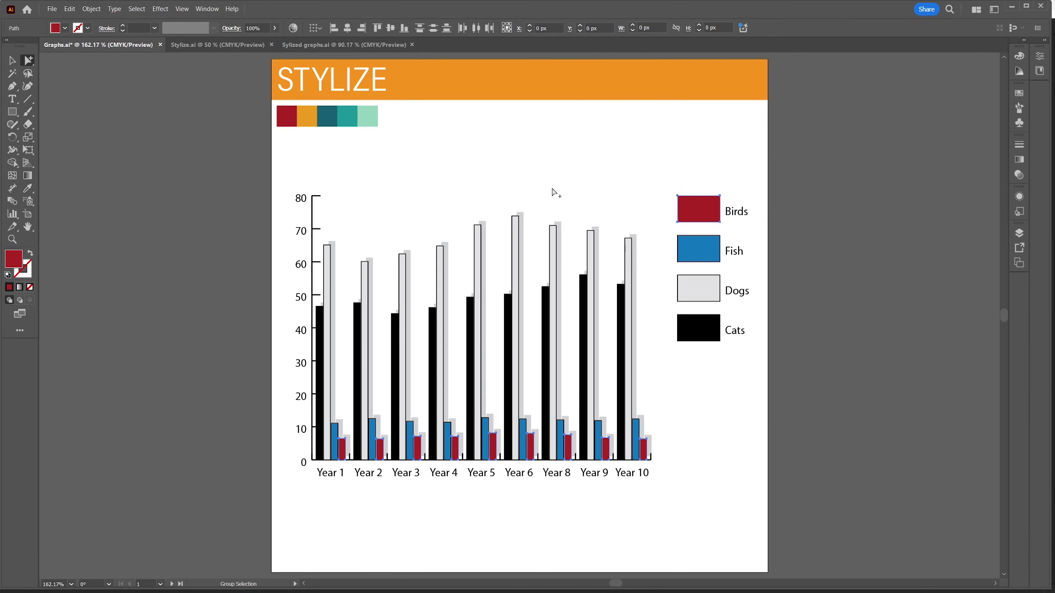
{"action": "left_click", "coordinate": [697, 251]}
{"action": "left_click", "coordinate": [697, 252]}
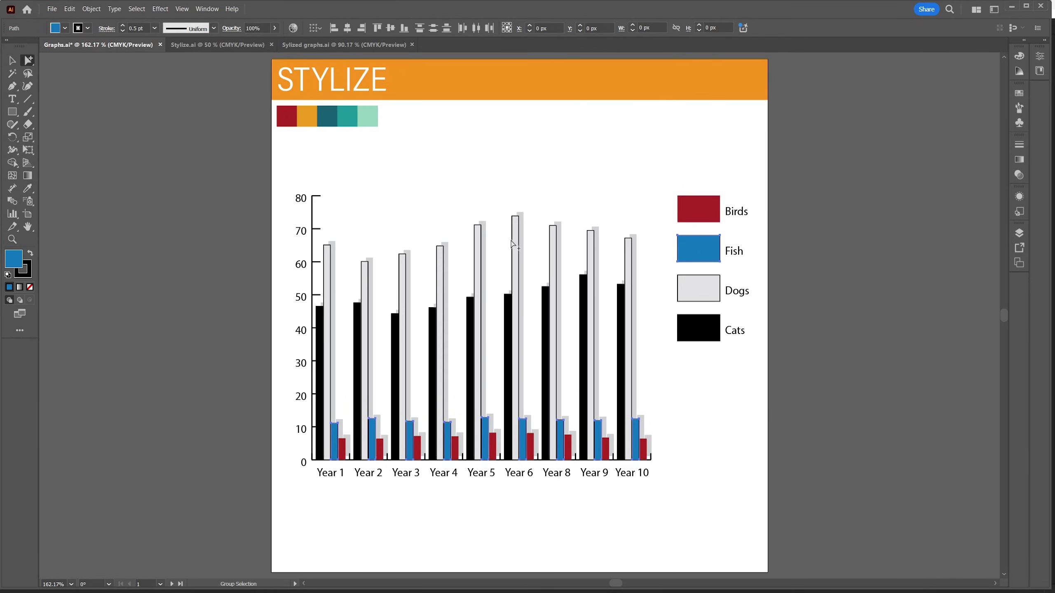
{"action": "left_click", "coordinate": [29, 190]}
{"action": "left_click", "coordinate": [307, 116]}
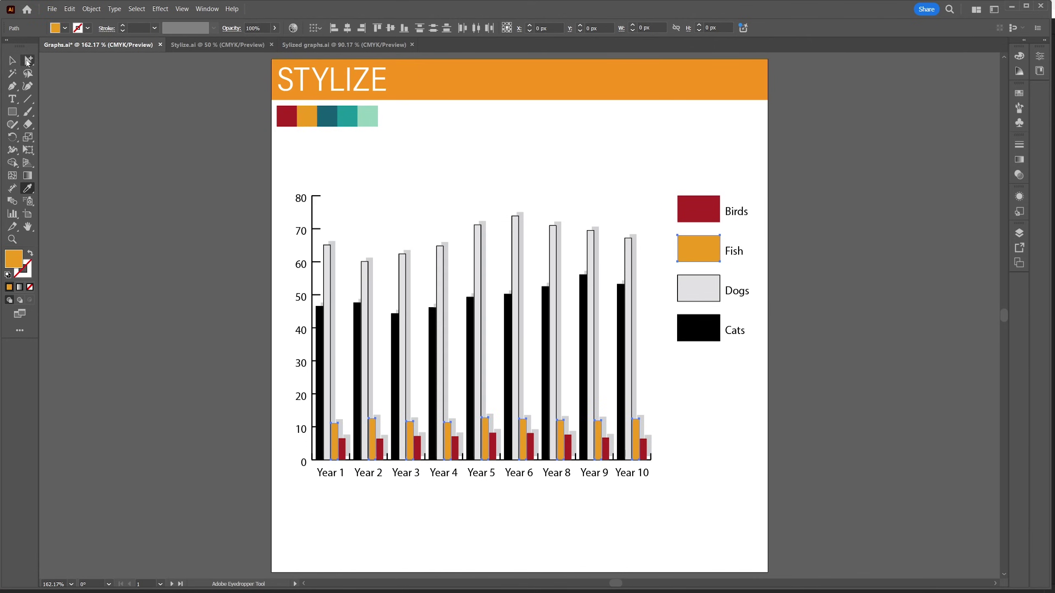
Step: Recolor the Dogs series and its legend box with the dark teal palette swatch
{"action": "left_click", "coordinate": [29, 60]}
{"action": "left_click", "coordinate": [700, 292]}
{"action": "left_click", "coordinate": [699, 293]}
{"action": "left_click", "coordinate": [29, 190]}
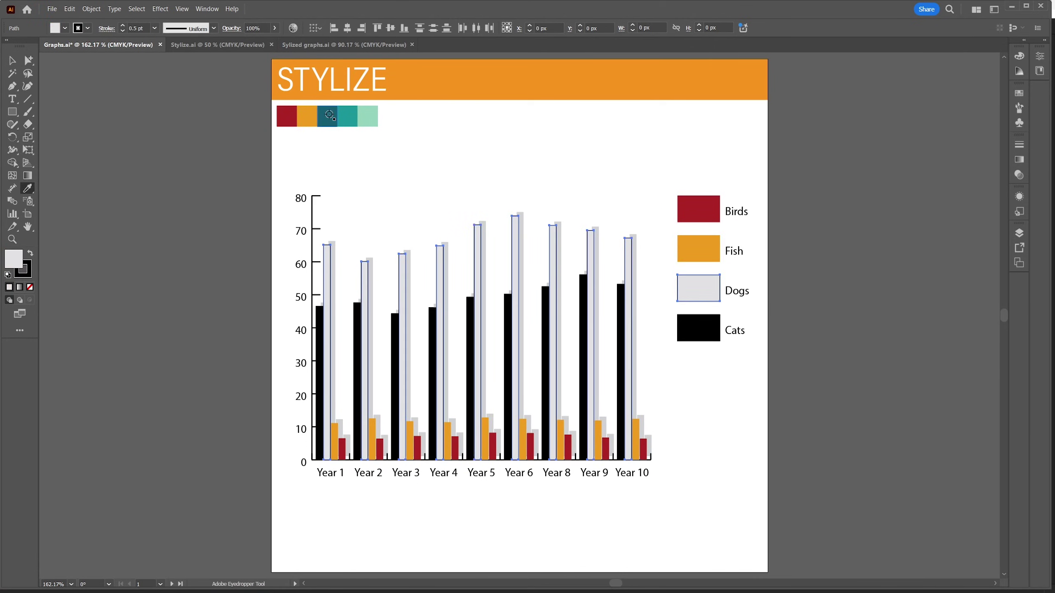
{"action": "left_click", "coordinate": [327, 116]}
Step: Recolor the Cats series and its legend box with the lighter teal swatch beside the dark teal one, and deselect everything
{"action": "left_click", "coordinate": [29, 61]}
{"action": "left_click", "coordinate": [711, 332]}
{"action": "left_click", "coordinate": [711, 332]}
{"action": "left_click", "coordinate": [29, 189]}
{"action": "left_click", "coordinate": [347, 116]}
{"action": "key", "text": "v"}
{"action": "left_click", "coordinate": [78, 119]}
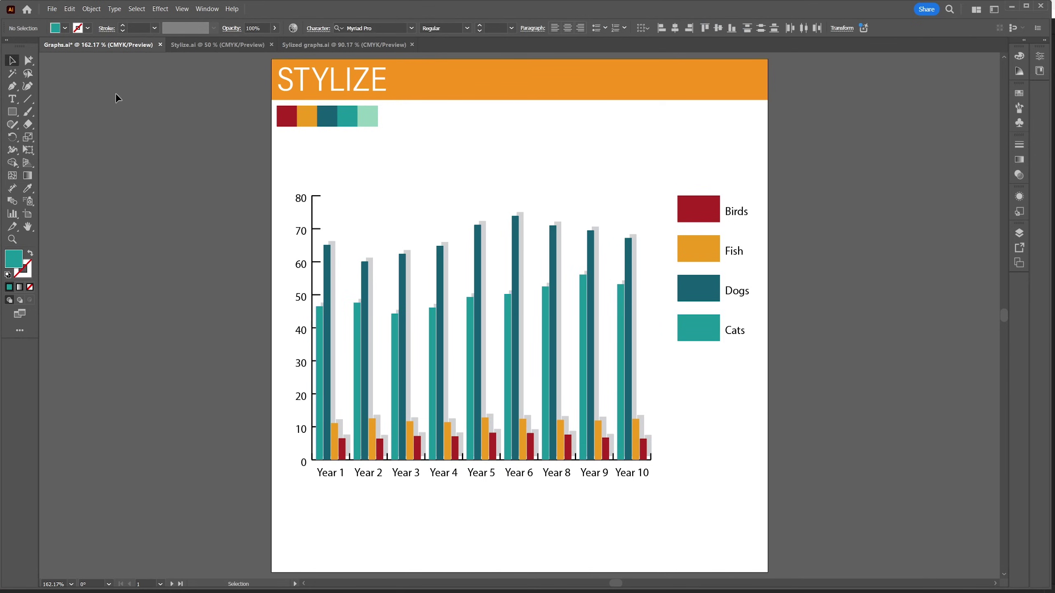
Step: Select the entire legend with the Group Selection tool and move it down and slightly closer to the columns
{"action": "left_click", "coordinate": [30, 62]}
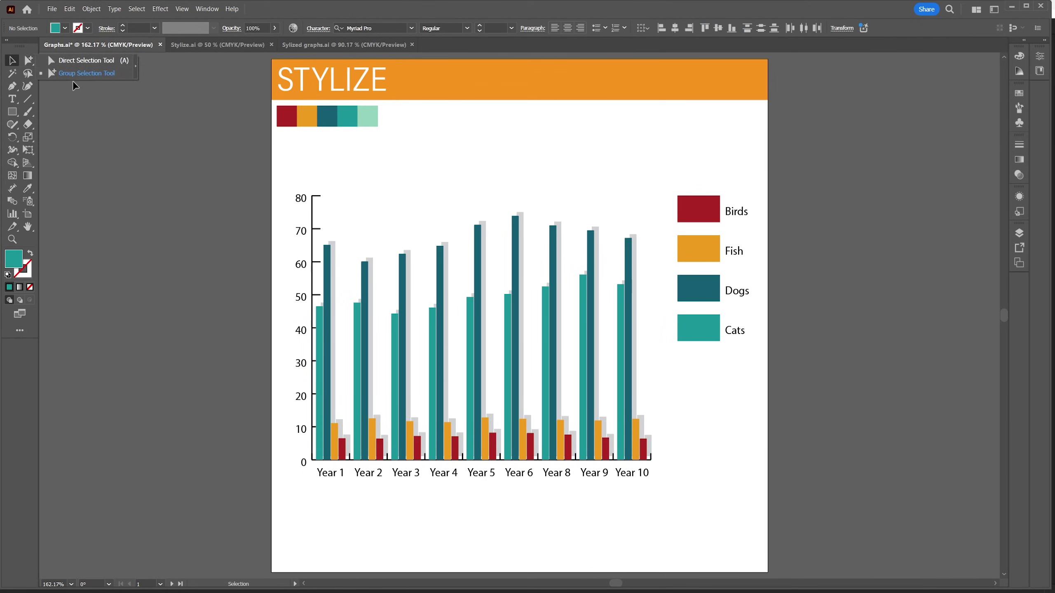
{"action": "left_click_drag", "start_coordinate": [672, 178], "coordinate": [783, 364]}
{"action": "left_click_drag", "start_coordinate": [687, 324], "coordinate": [680, 387]}
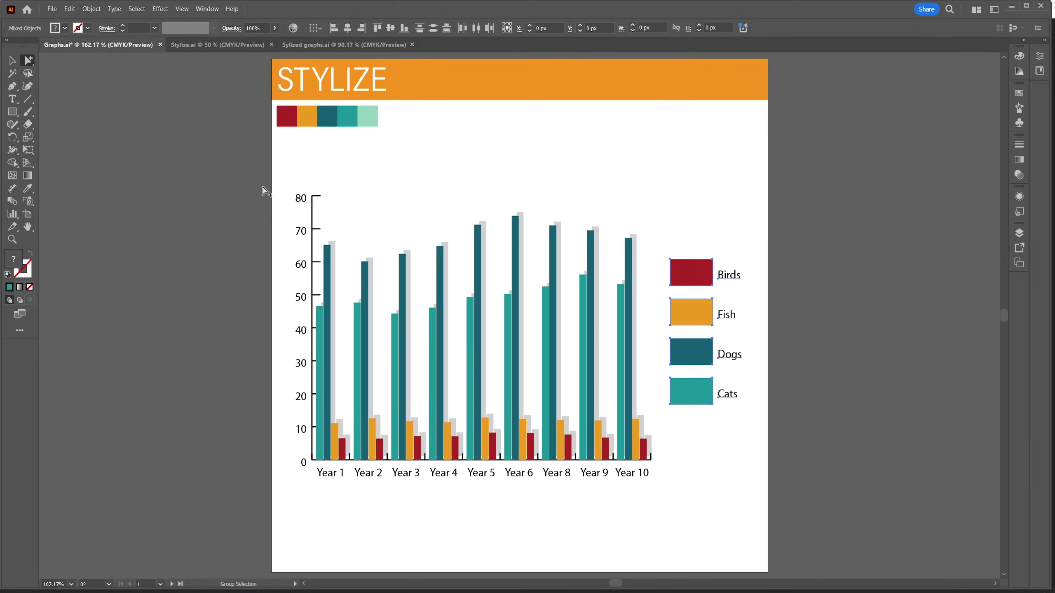
Step: Select the value axis numbers of the column graph with the Group Selection tool and make them bold
{"action": "left_click_drag", "start_coordinate": [284, 184], "coordinate": [310, 476]}
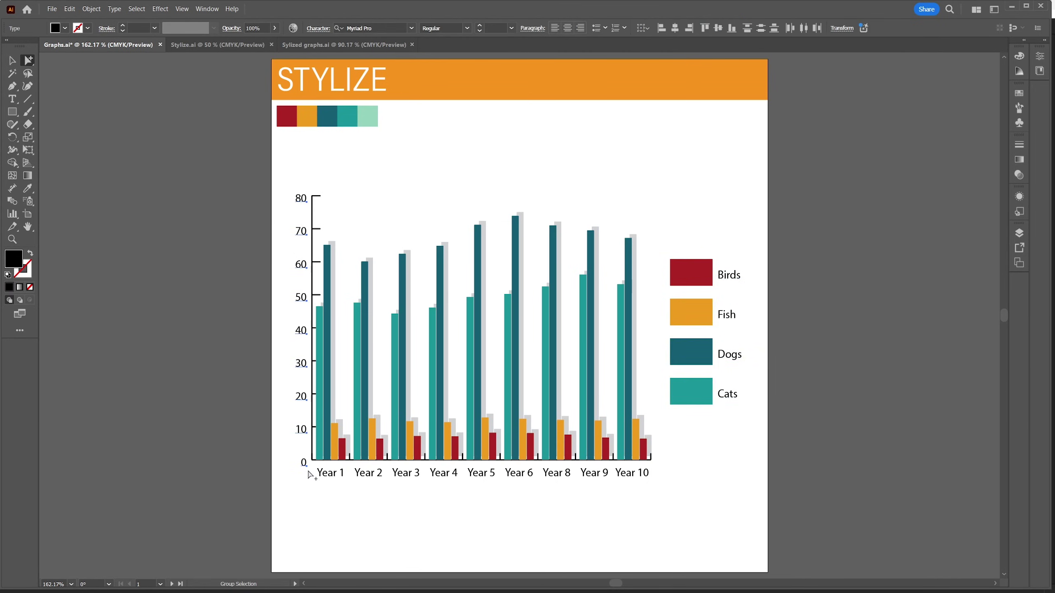
{"action": "left_click", "coordinate": [467, 28]}
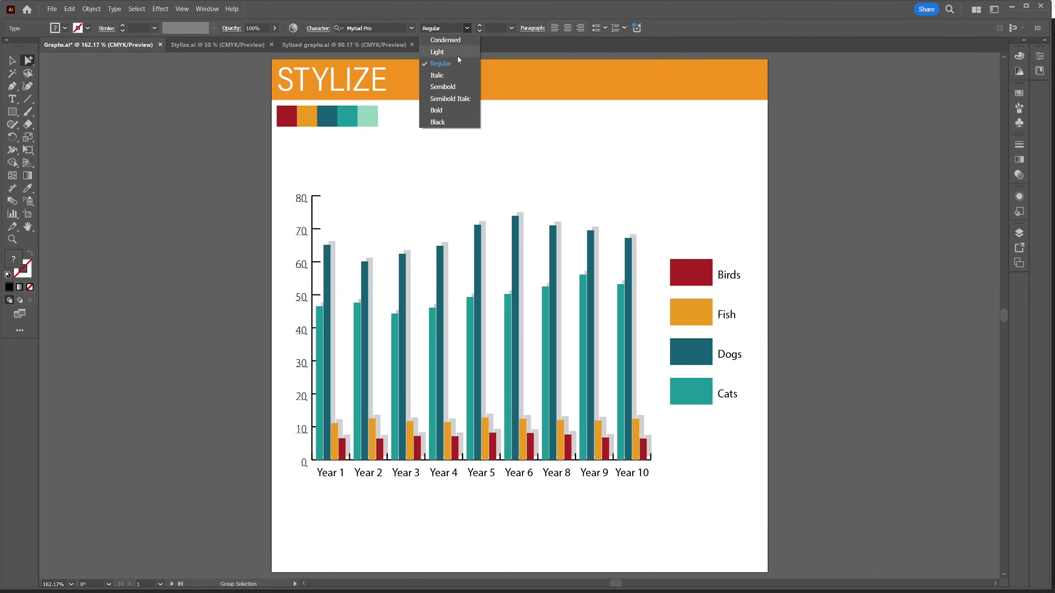
{"action": "left_click", "coordinate": [445, 110]}
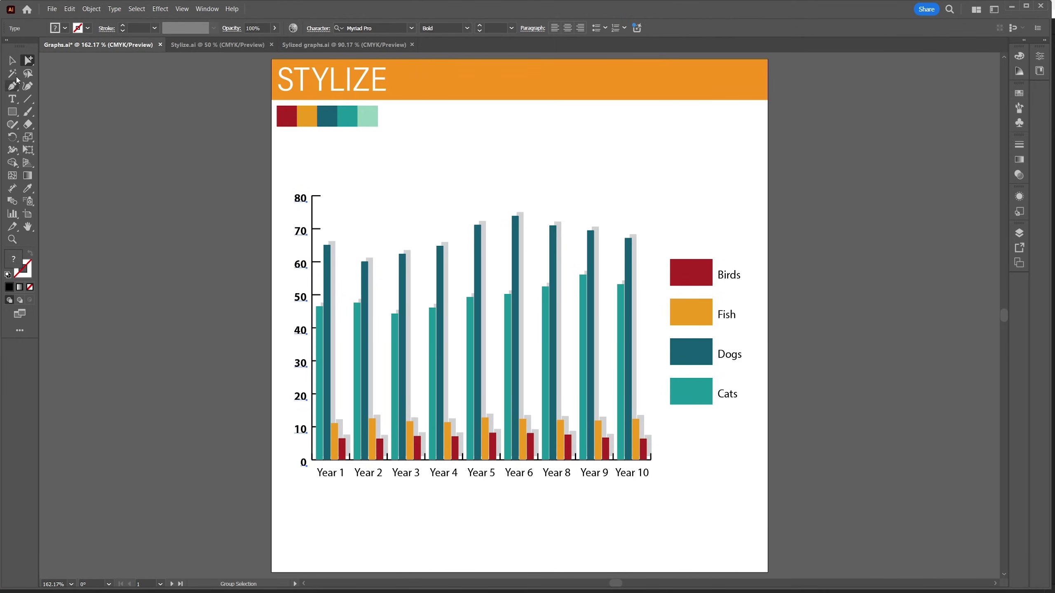
Step: Select the whole column graph and change its font to Acumin Variable Concept
{"action": "left_click", "coordinate": [13, 61]}
{"action": "left_click", "coordinate": [332, 294]}
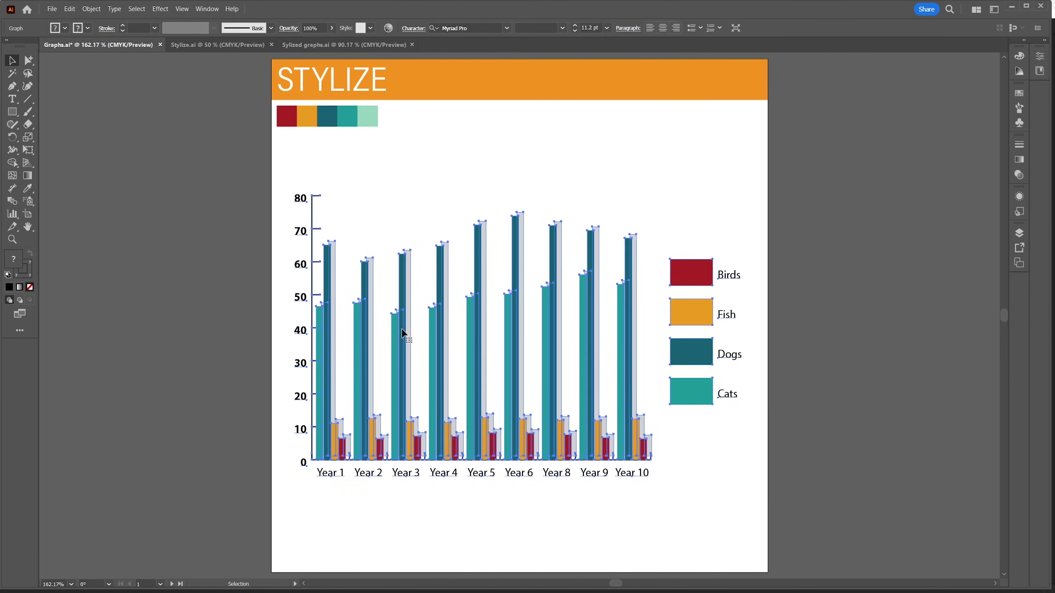
{"action": "left_click", "coordinate": [507, 28]}
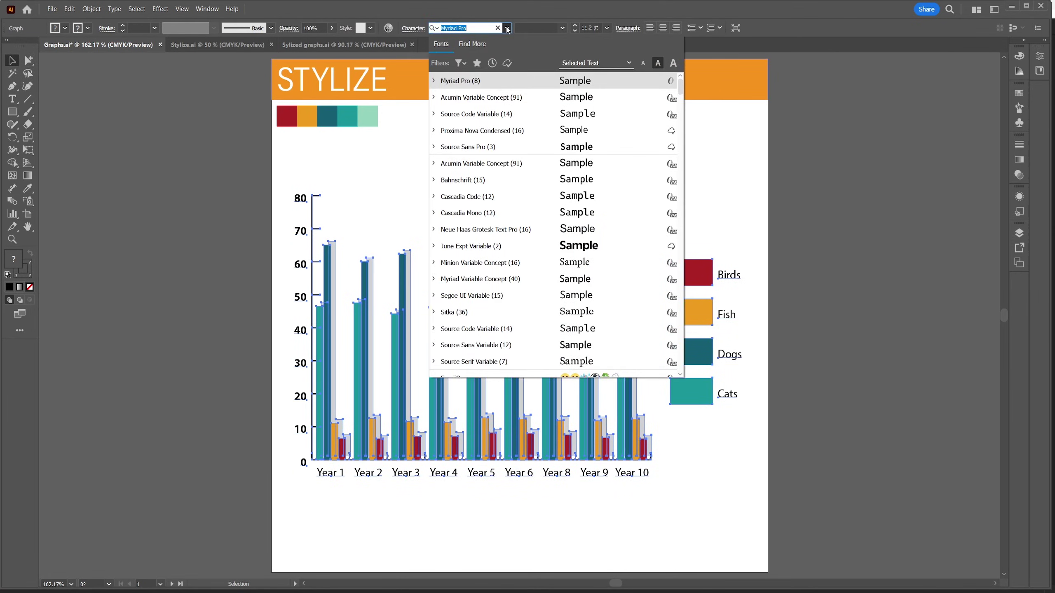
{"action": "left_click", "coordinate": [505, 98]}
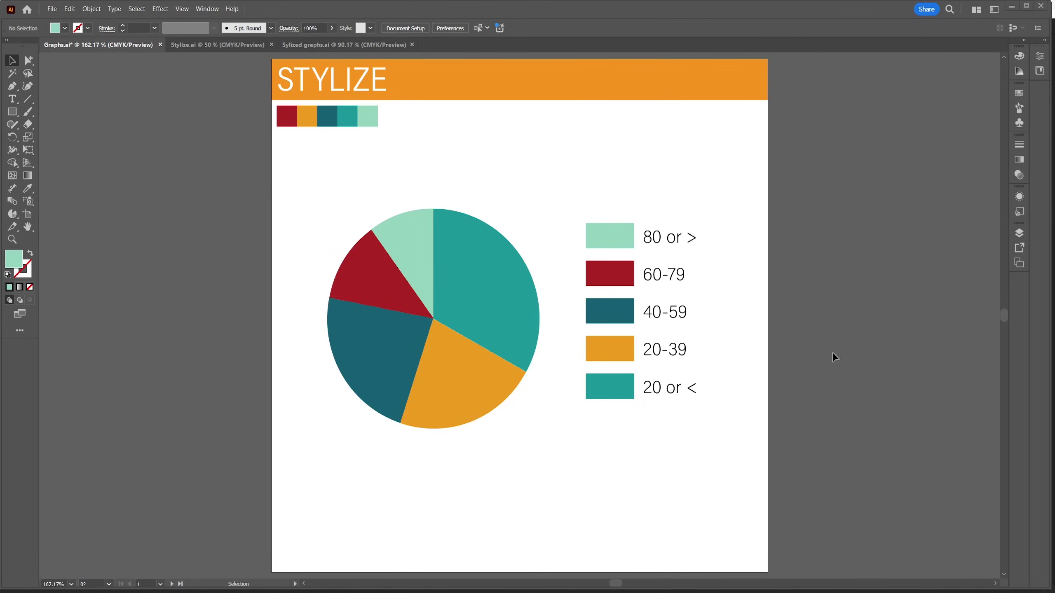
Step: Select all the pie wedges without the legend and open the classic 3D Extrude & Bevel options for them
{"action": "left_click_drag", "start_coordinate": [32, 60], "coordinate": [104, 73]}
{"action": "left_click_drag", "start_coordinate": [296, 186], "coordinate": [559, 458]}
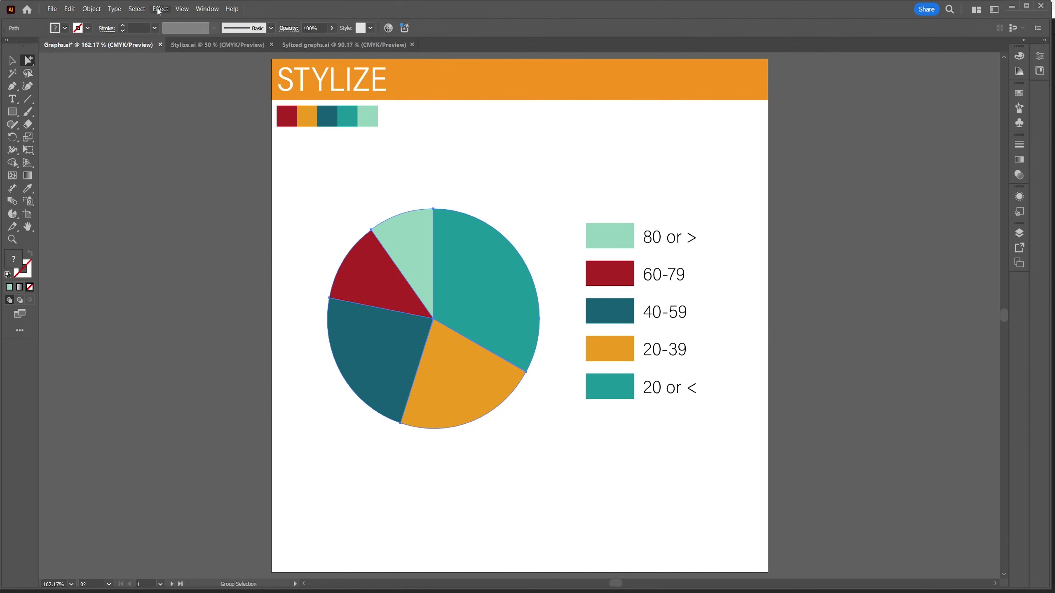
{"action": "left_click", "coordinate": [159, 9]}
{"action": "mouse_move", "coordinate": [174, 60]}
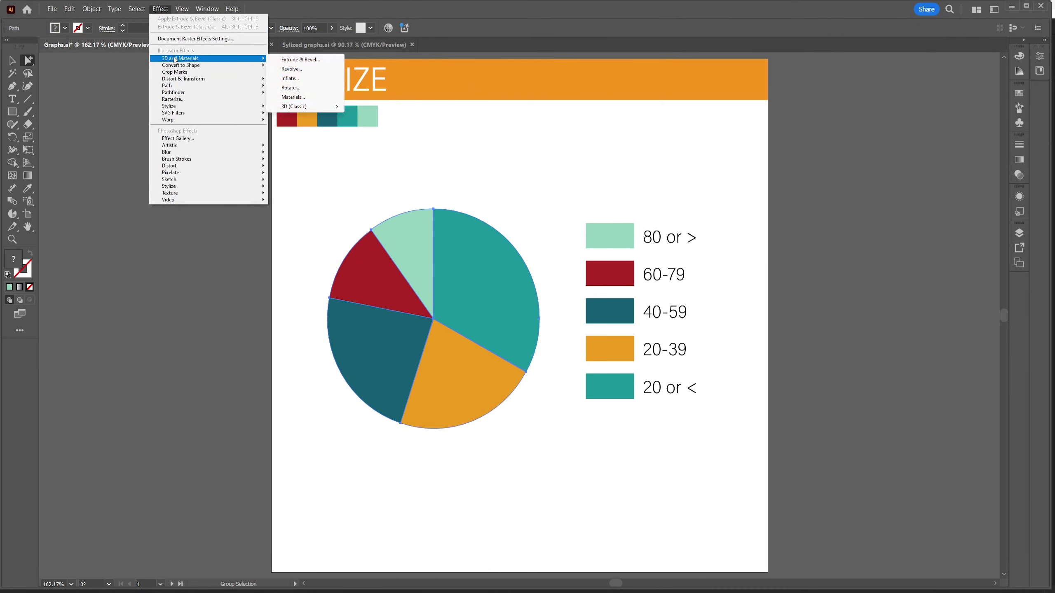
{"action": "mouse_move", "coordinate": [319, 107]}
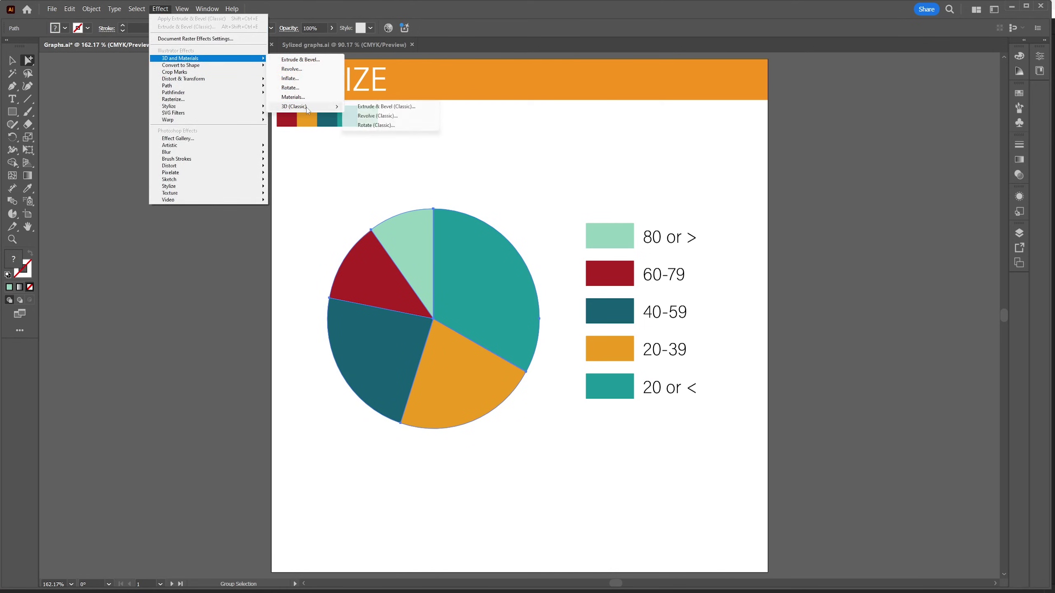
{"action": "left_click", "coordinate": [385, 107]}
{"action": "left_click_drag", "start_coordinate": [271, 105], "coordinate": [188, 69]}
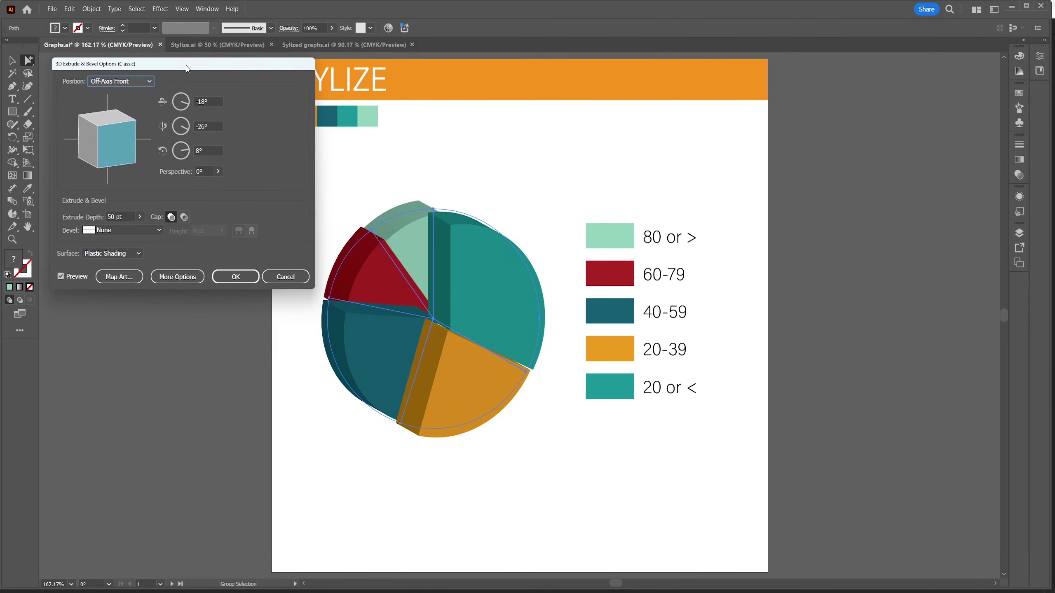
Step: Set the extrude depth to 30 pt and apply the 3D effect to the pie wedges
{"action": "left_click", "coordinate": [127, 216]}
{"action": "key", "text": "Down"}
{"action": "key", "text": "Down"}
{"action": "key", "text": "Down"}
{"action": "key", "text": "Down"}
{"action": "key", "text": "Down"}
{"action": "key", "text": "Down"}
{"action": "key", "text": "Down"}
{"action": "key", "text": "Down"}
{"action": "key", "text": "Down"}
{"action": "key", "text": "Down"}
{"action": "key", "text": "Down"}
{"action": "key", "text": "Down"}
{"action": "key", "text": "Down"}
{"action": "key", "text": "Down"}
{"action": "key", "text": "Down"}
{"action": "key", "text": "Down"}
{"action": "key", "text": "Down"}
{"action": "key", "text": "Down"}
{"action": "key", "text": "Down"}
{"action": "key", "text": "Down"}
{"action": "key", "text": "Down"}
{"action": "key", "text": "Down"}
{"action": "key", "text": "Down"}
{"action": "key", "text": "Down"}
{"action": "key", "text": "Up"}
{"action": "key", "text": "Up"}
{"action": "key", "text": "Up"}
{"action": "key", "text": "Up"}
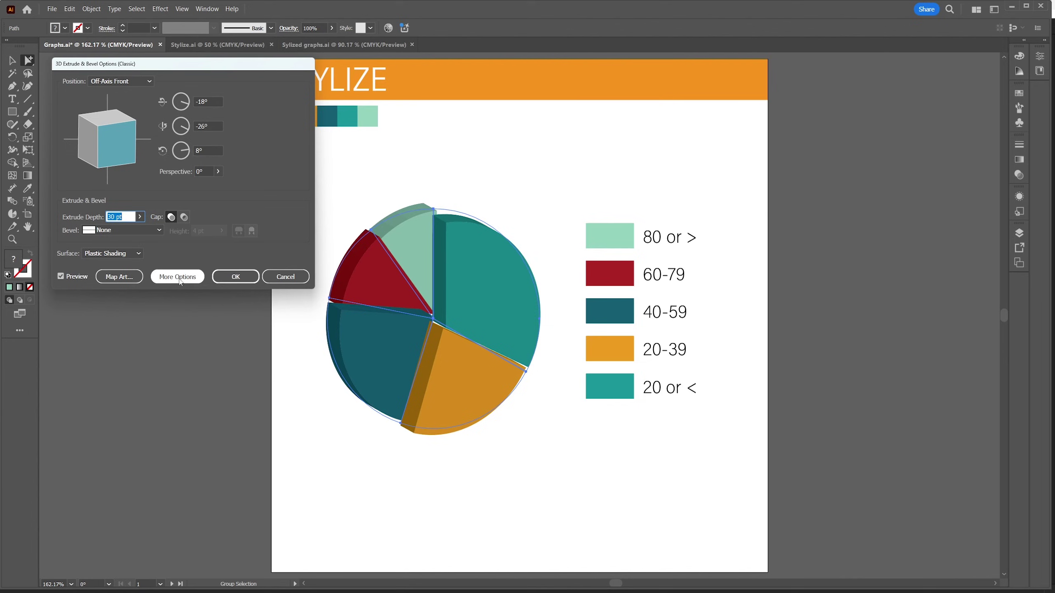
{"action": "left_click", "coordinate": [236, 277]}
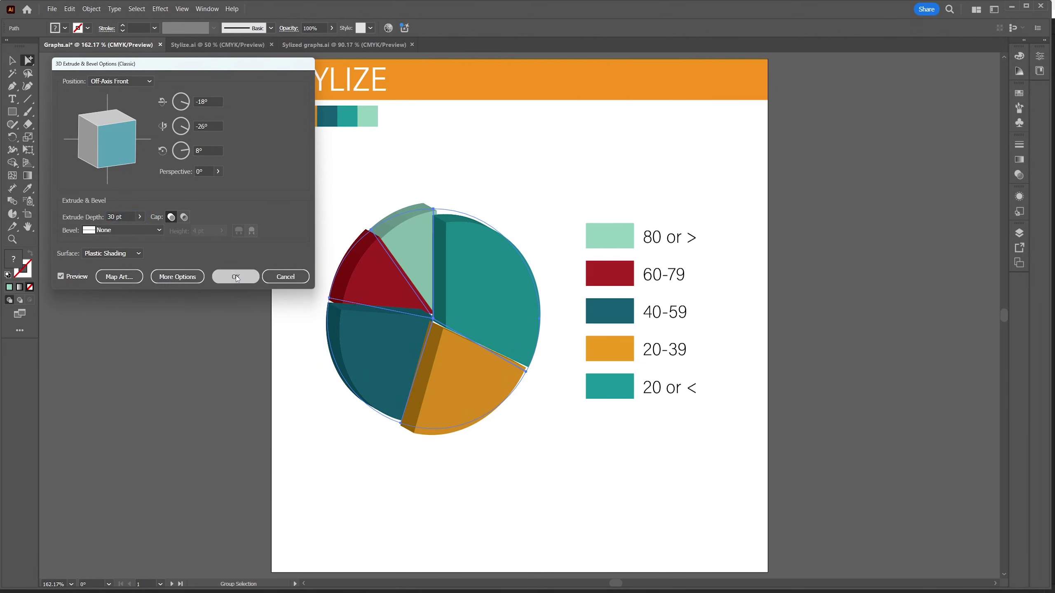
Step: Move each pie wedge outward to leave gaps between them, pulling the light green wedge farthest, and switch to the Selection tool
{"action": "left_click_drag", "start_coordinate": [405, 239], "coordinate": [397, 216]}
{"action": "left_click", "coordinate": [388, 278]}
{"action": "left_click_drag", "start_coordinate": [376, 345], "coordinate": [379, 360]}
{"action": "left_click_drag", "start_coordinate": [452, 391], "coordinate": [454, 405]}
{"action": "mouse_move", "coordinate": [471, 328]}
{"action": "left_mouse_down"}
{"action": "mouse_move", "coordinate": [479, 309]}
{"action": "mouse_move", "coordinate": [481, 334]}
{"action": "left_mouse_up"}
{"action": "mouse_move", "coordinate": [407, 331]}
{"action": "left_mouse_down"}
{"action": "mouse_move", "coordinate": [405, 365]}
{"action": "mouse_move", "coordinate": [404, 337]}
{"action": "left_mouse_up"}
{"action": "left_click_drag", "start_coordinate": [397, 300], "coordinate": [400, 309]}
{"action": "left_click_drag", "start_coordinate": [420, 249], "coordinate": [418, 235]}
{"action": "left_click", "coordinate": [13, 60]}
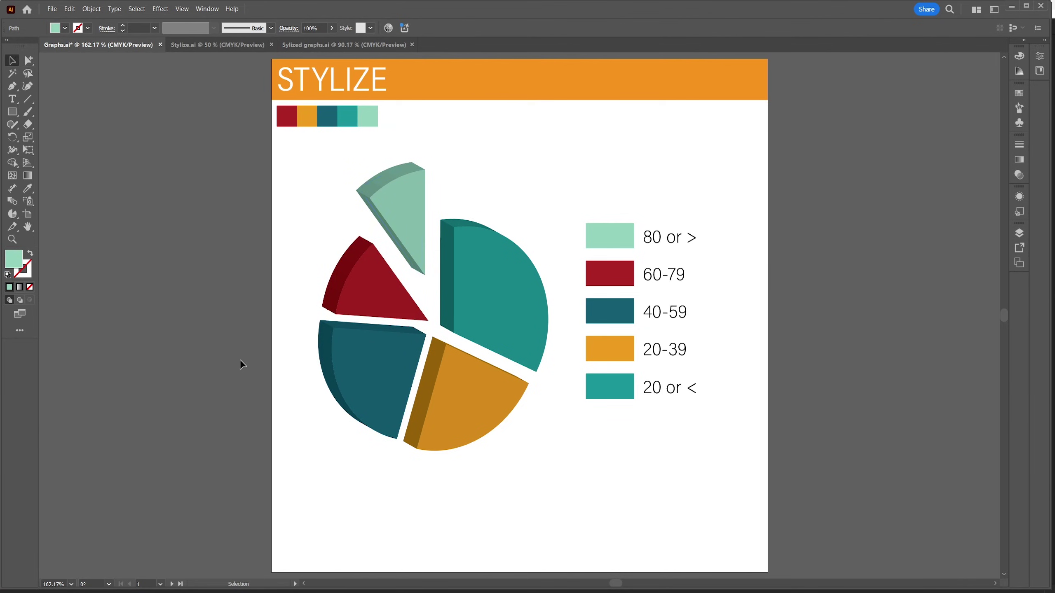